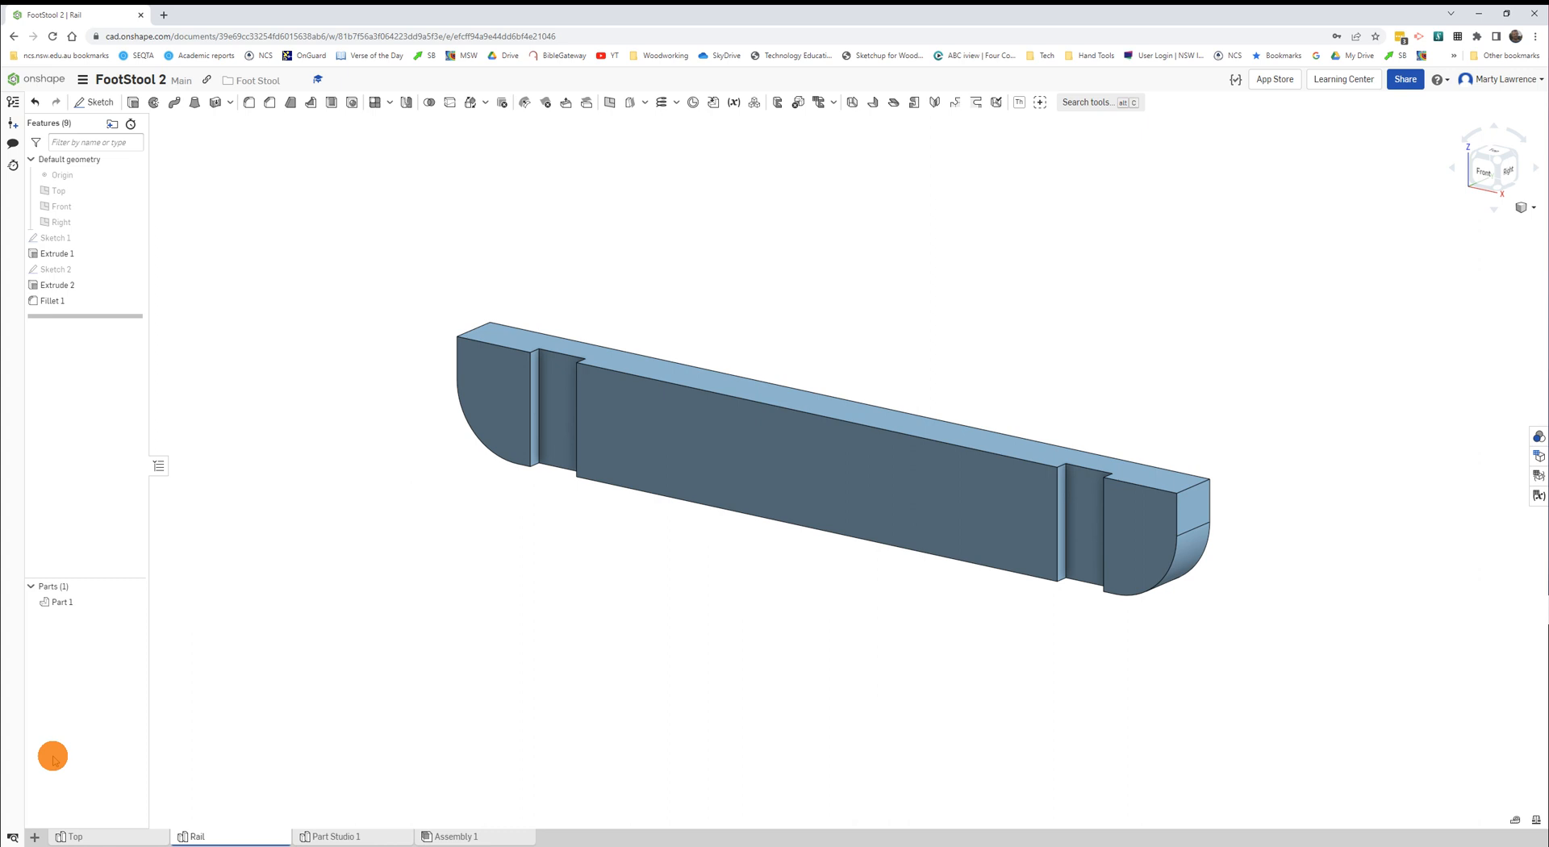
Rename the Part Studio 1 tab as Leg
{"action": "right_click", "coordinate": [324, 836]}
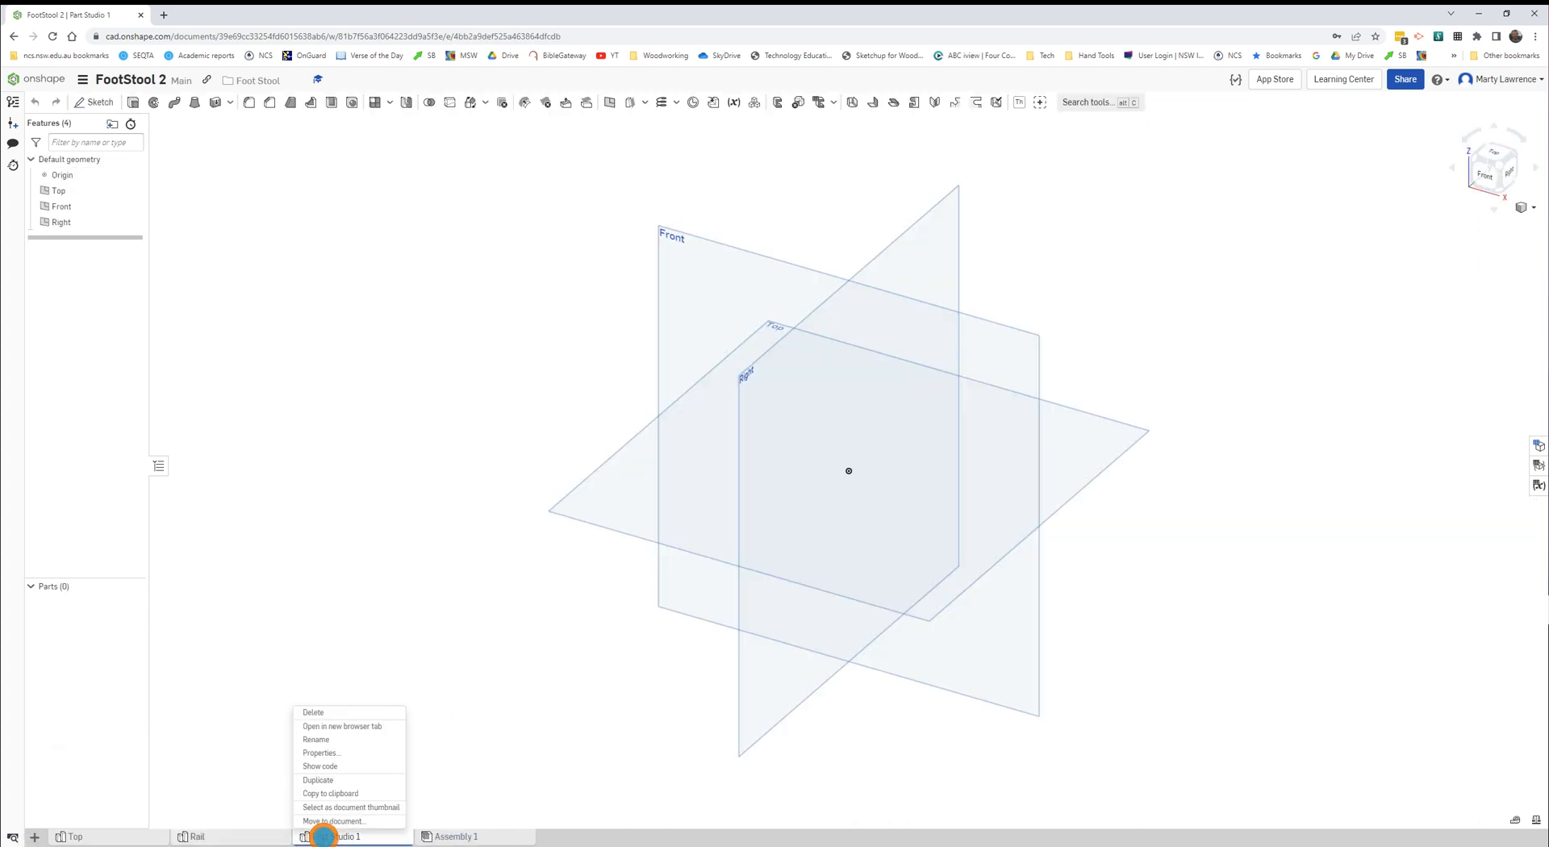
{"action": "left_click", "coordinate": [305, 739]}
{"action": "type", "text": "Leg"}
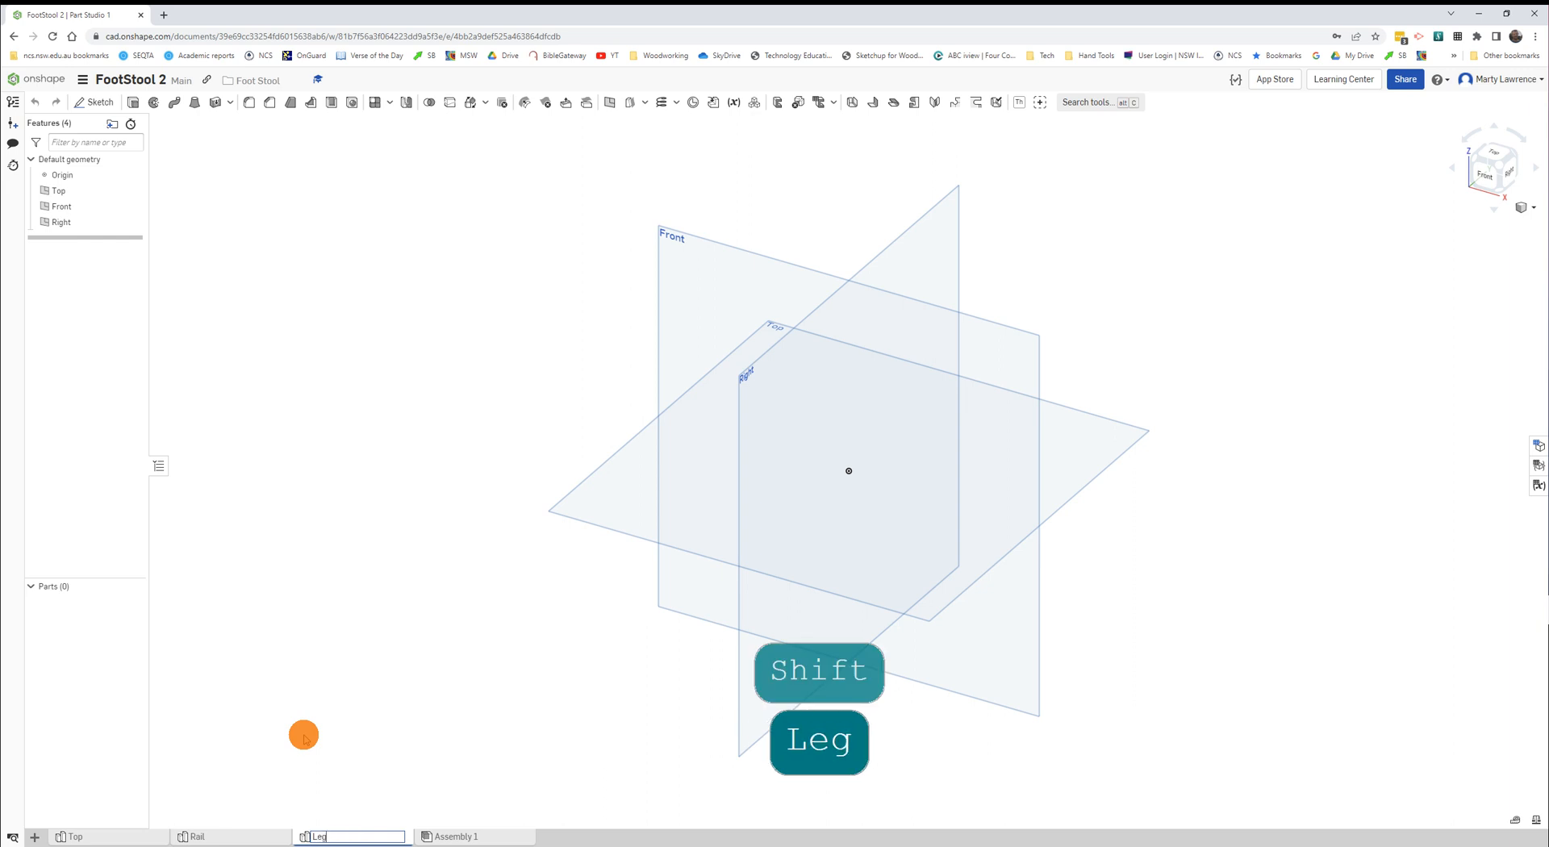
{"action": "left_click", "coordinate": [363, 690]}
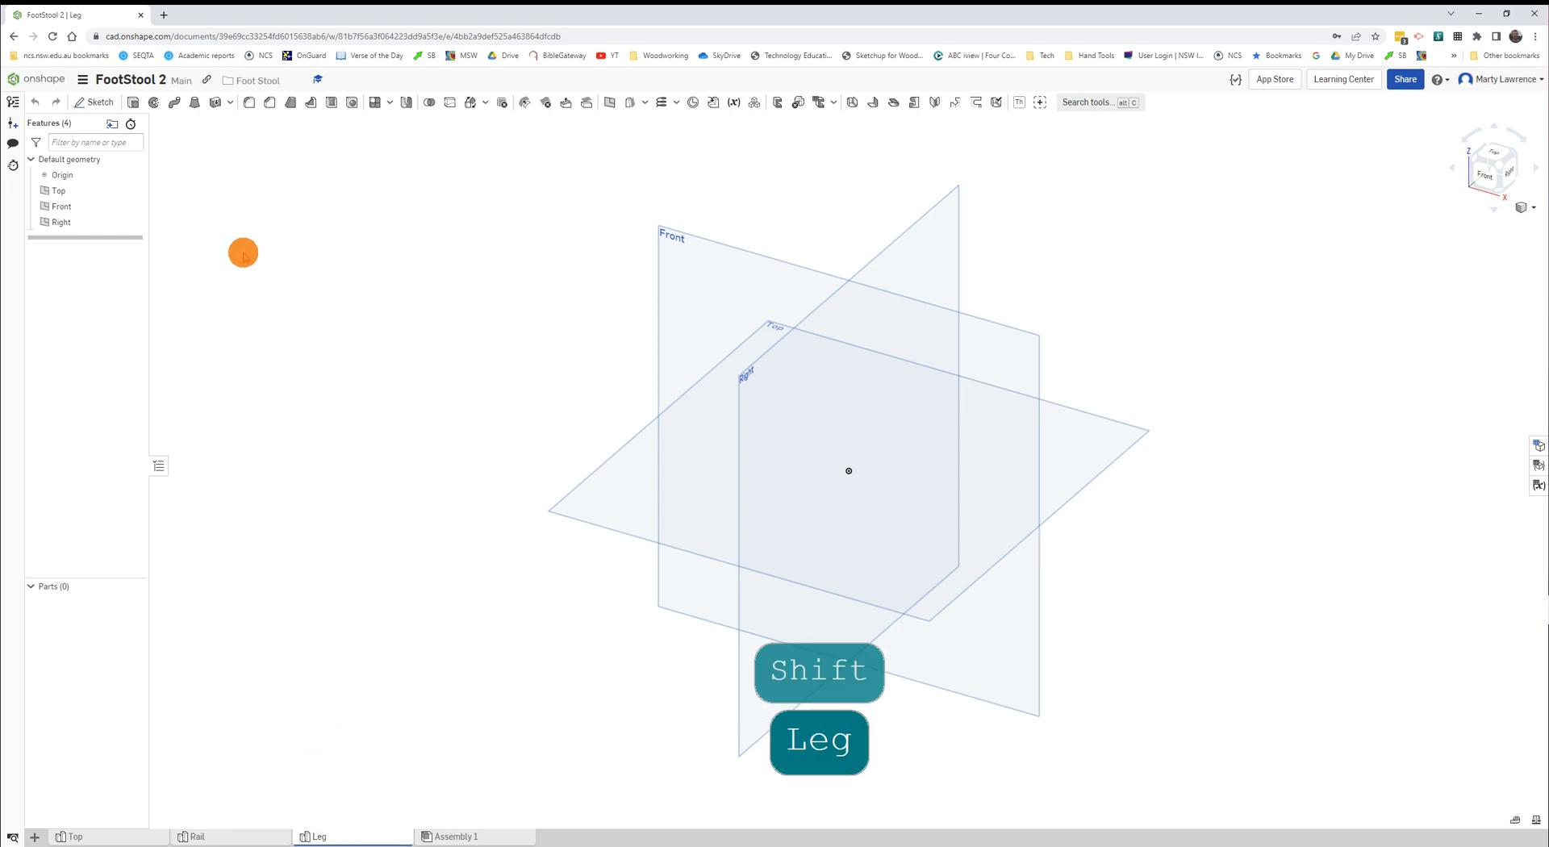
Start a sketch on the Right plane and hide the origin and the default Top, Front and Right planes
{"action": "left_click", "coordinate": [97, 103]}
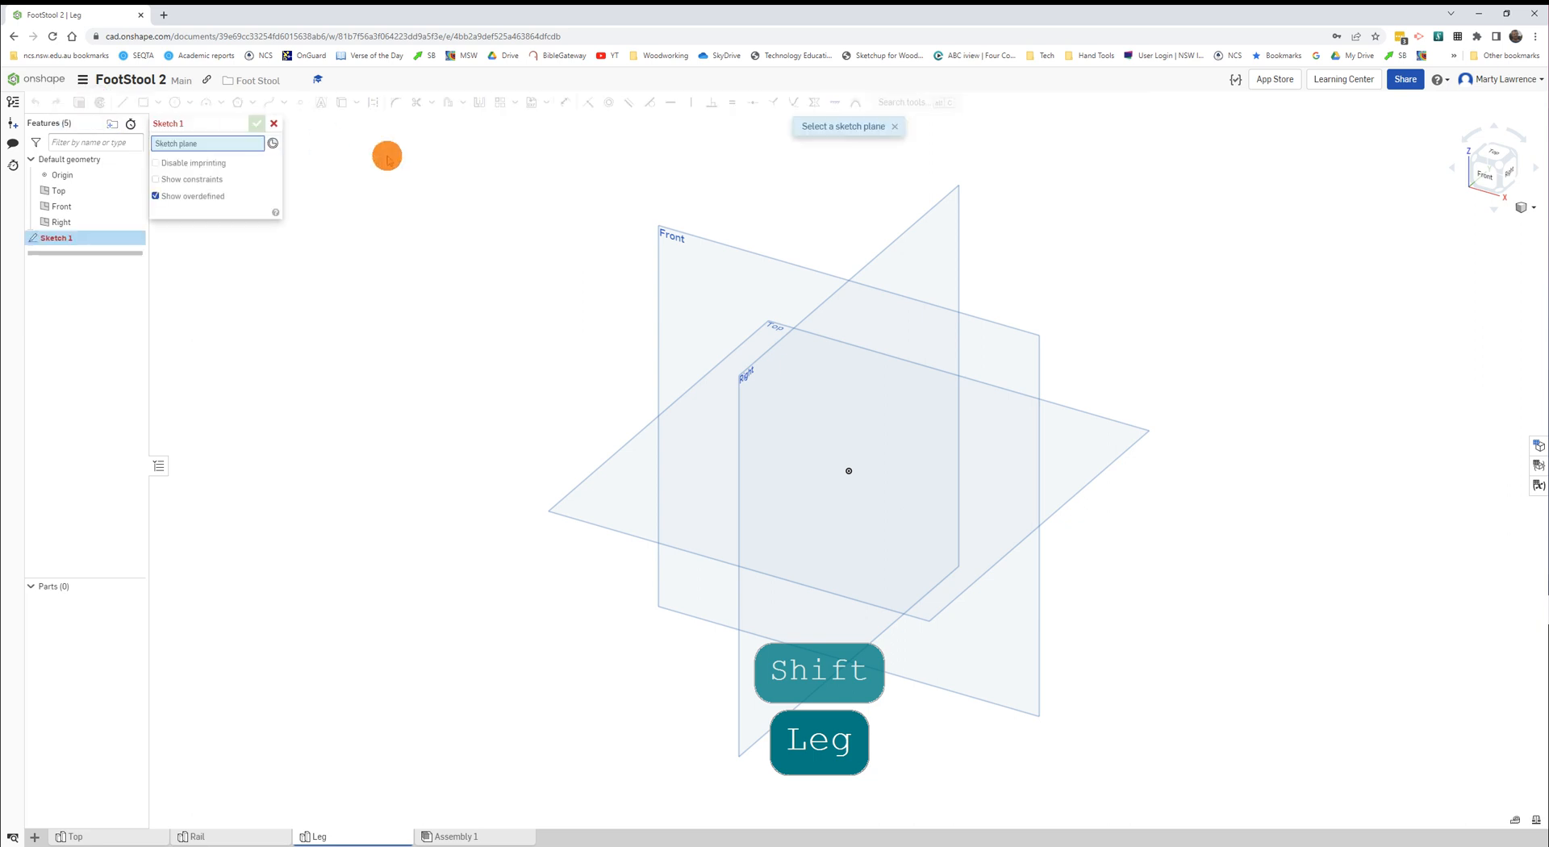
{"action": "left_click", "coordinate": [939, 225]}
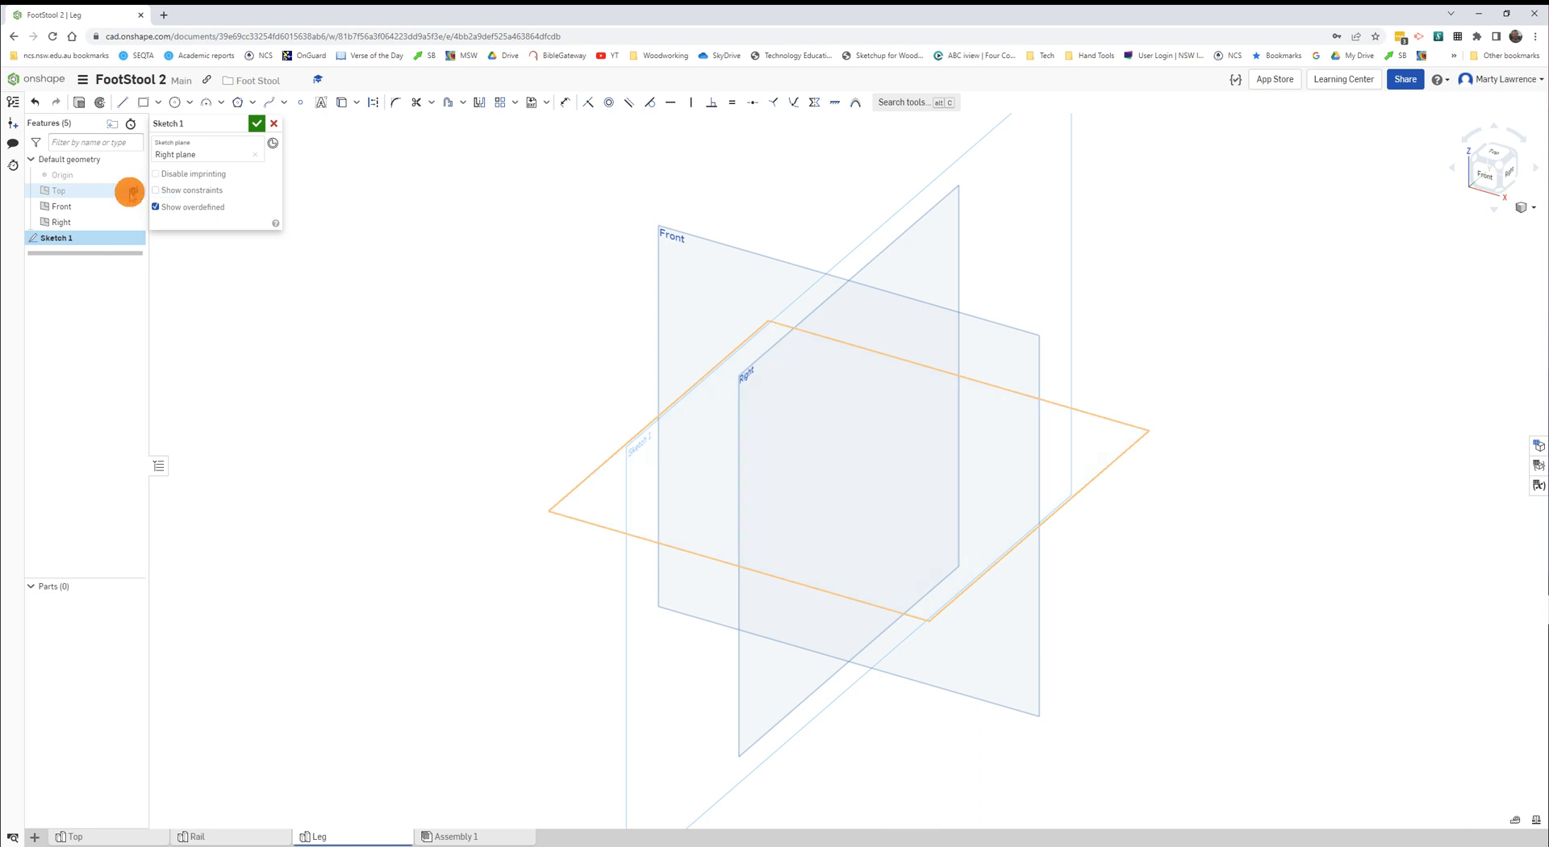
{"action": "left_click", "coordinate": [133, 207]}
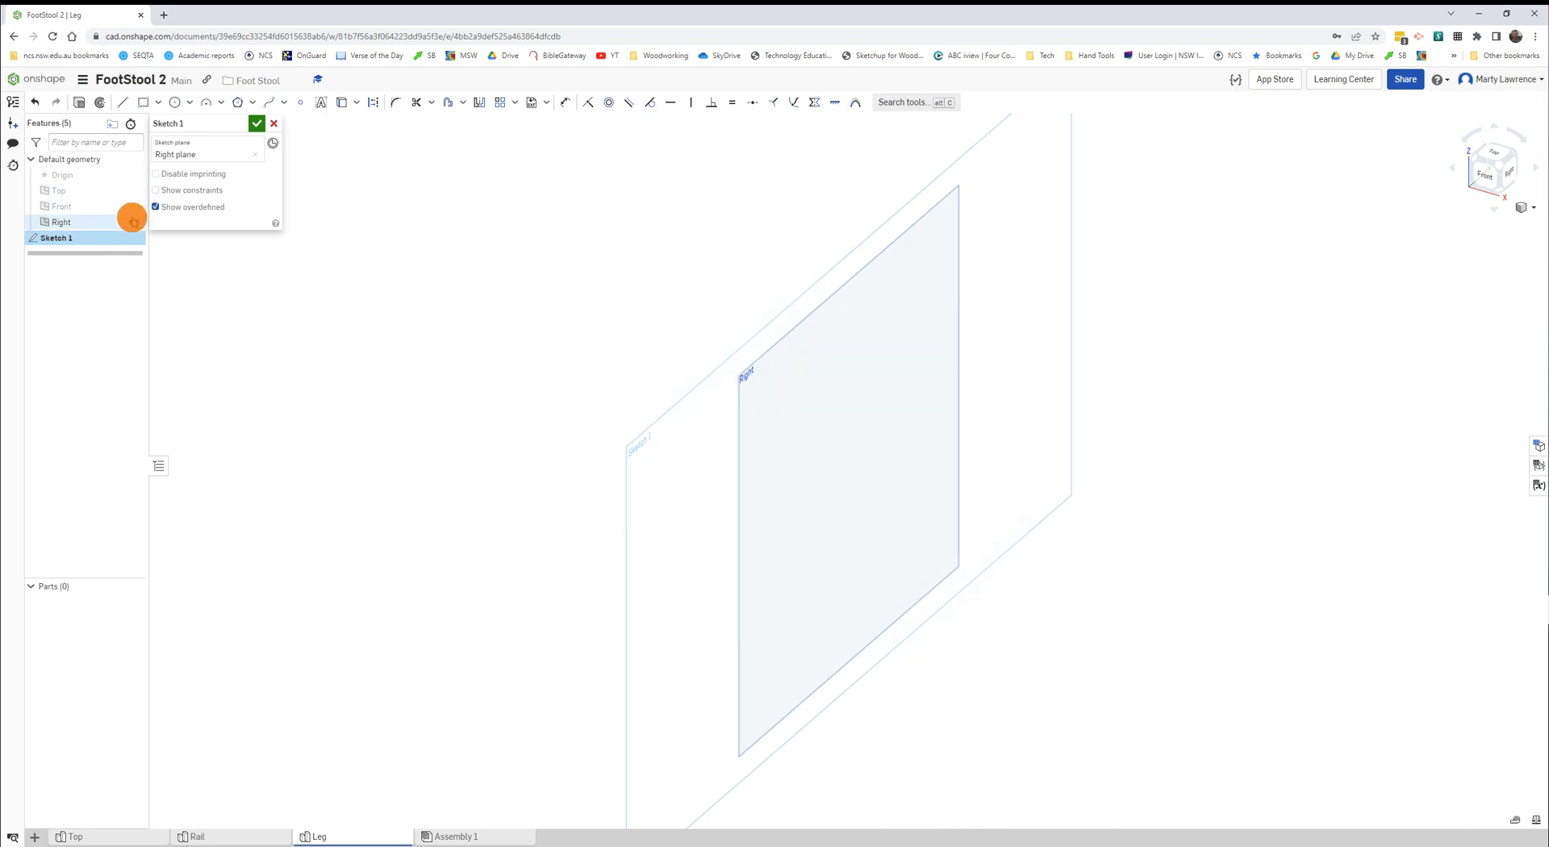
{"action": "left_click", "coordinate": [133, 223]}
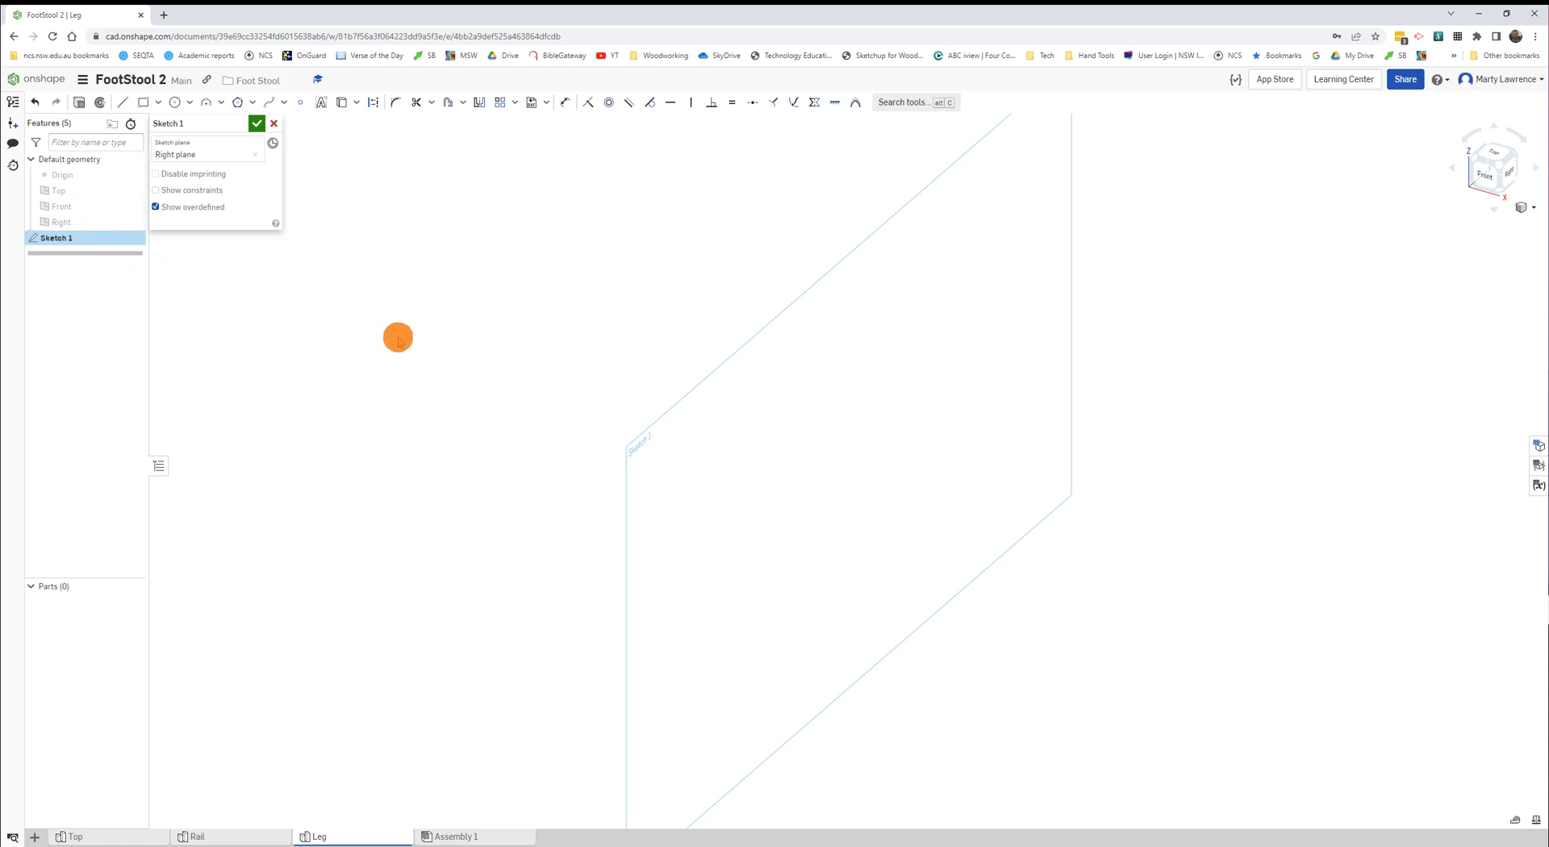
{"action": "left_click", "coordinate": [1509, 181]}
{"action": "mouse_move", "coordinate": [1304, 313]}
{"action": "middle_mouse_down"}
{"action": "mouse_move", "coordinate": [1156, 360]}
{"action": "mouse_move", "coordinate": [1005, 355]}
{"action": "middle_mouse_up"}
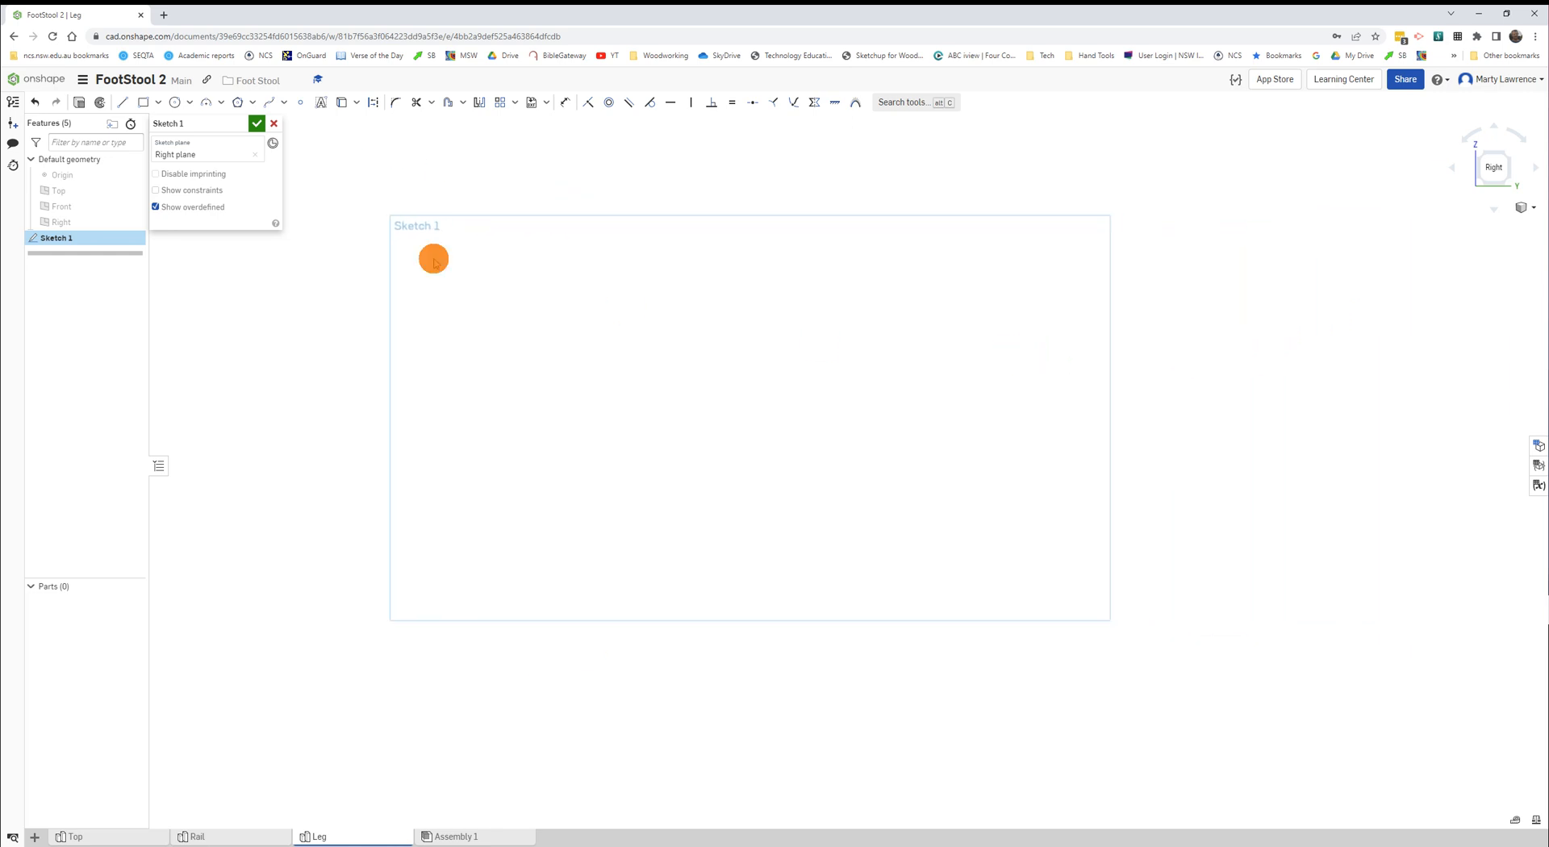
Sketch an upright corner rectangle about 141 mm wide and 200 mm high
{"action": "left_click", "coordinate": [141, 103]}
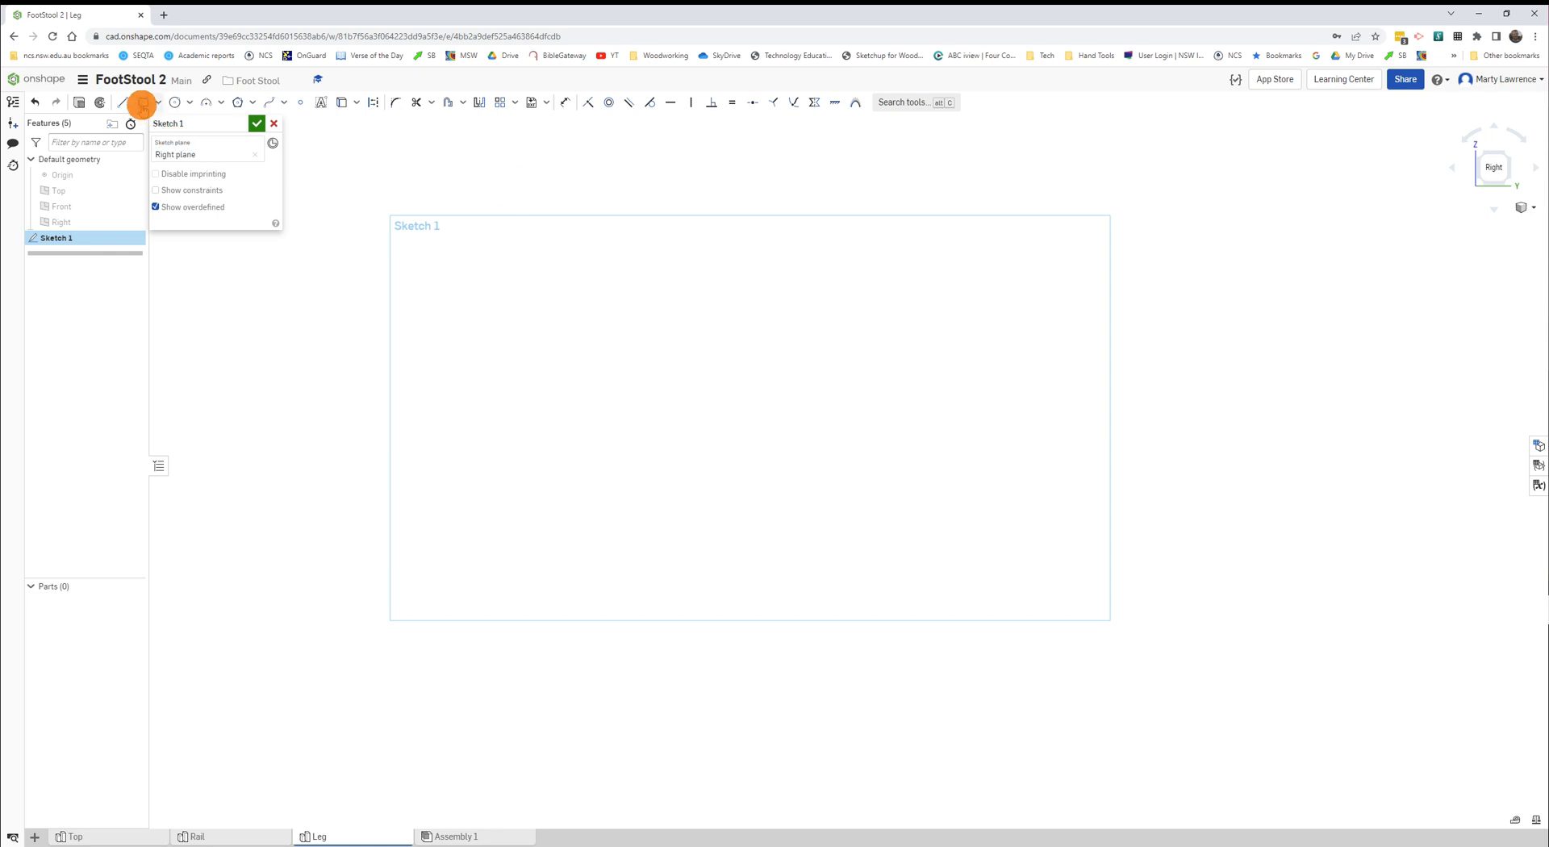
{"action": "left_click", "coordinate": [143, 101]}
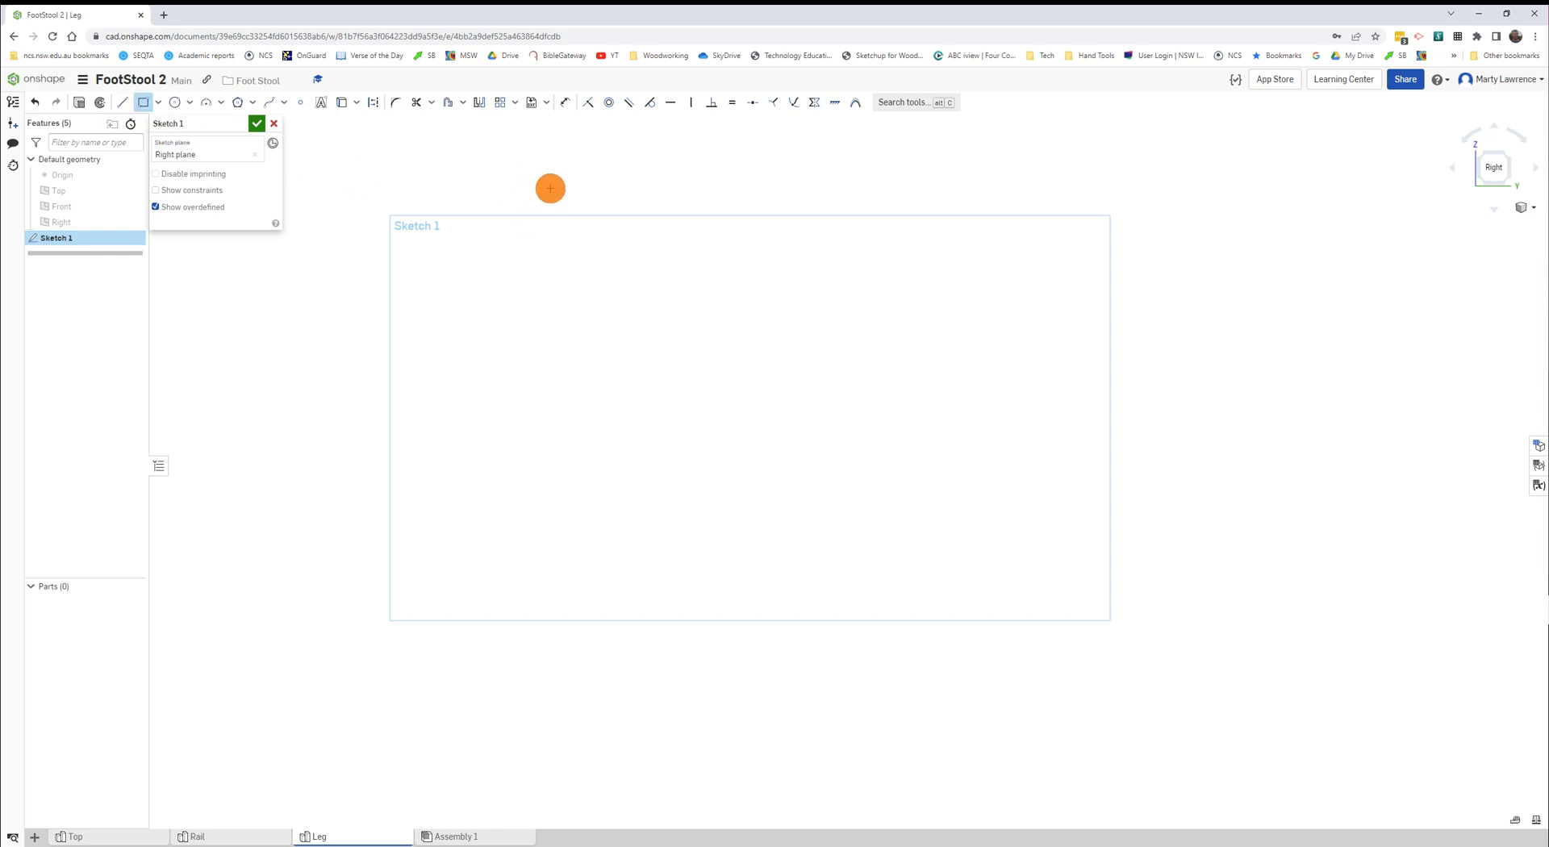
{"action": "left_click_drag", "start_coordinate": [551, 189], "coordinate": [884, 664]}
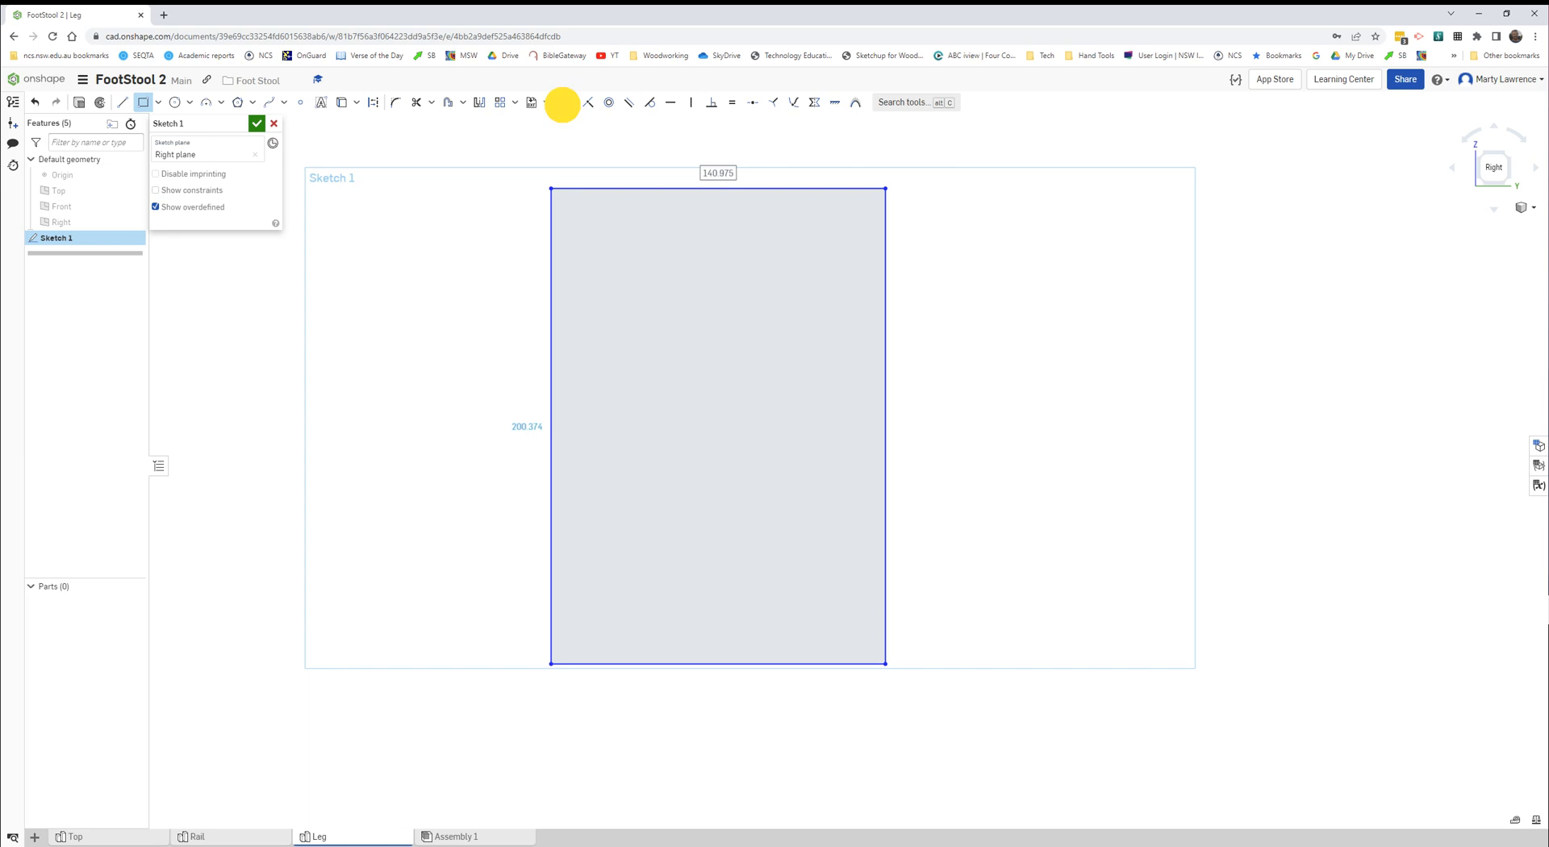
Dimension the rectangle's right edge and set its height to 180 mm
{"action": "left_click", "coordinate": [564, 102]}
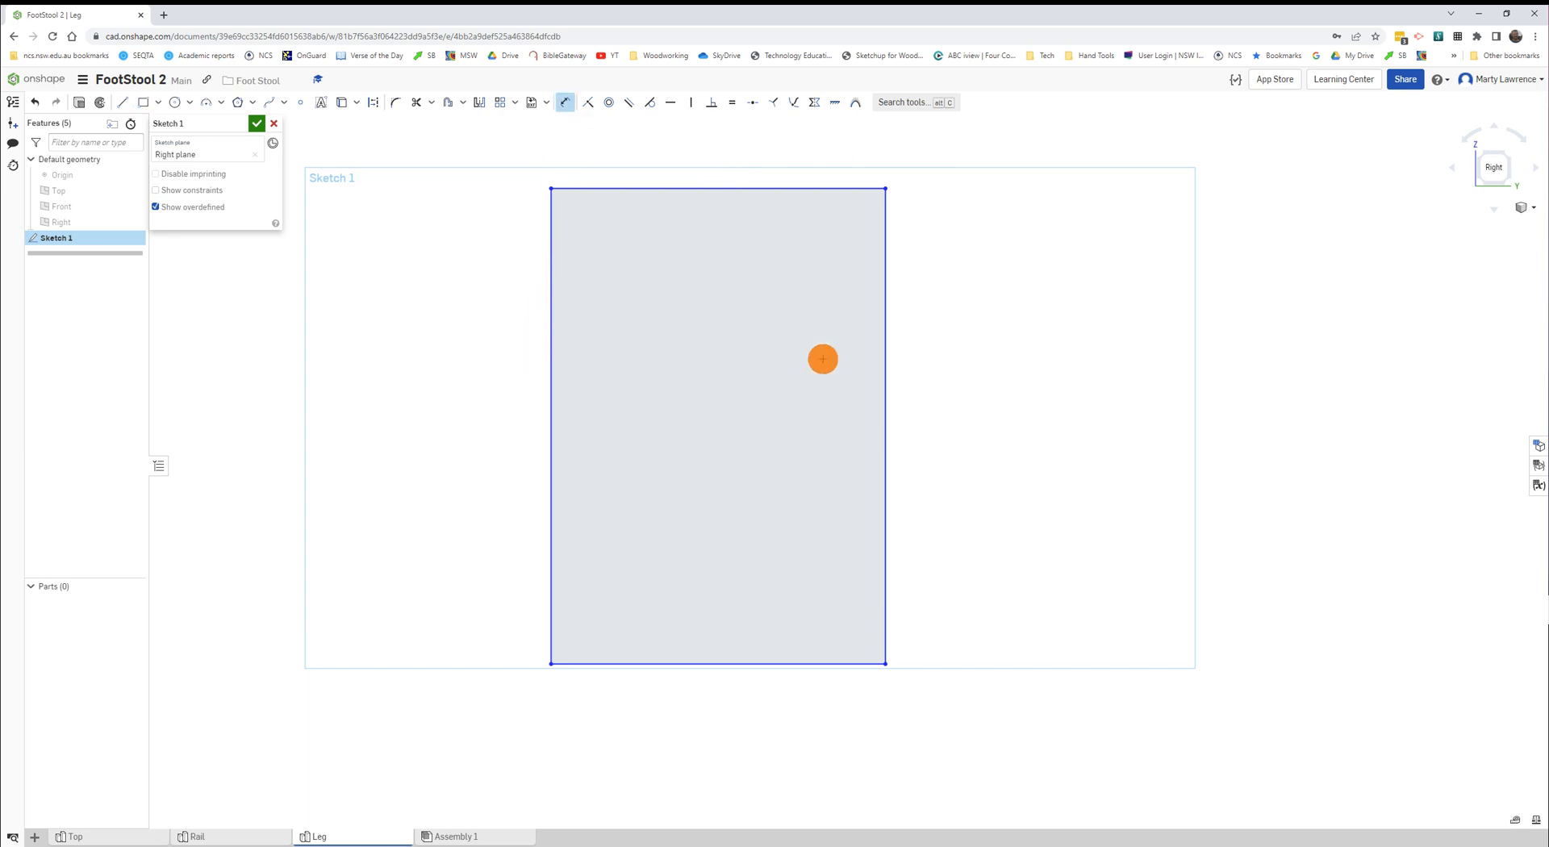
{"action": "left_click", "coordinate": [885, 364]}
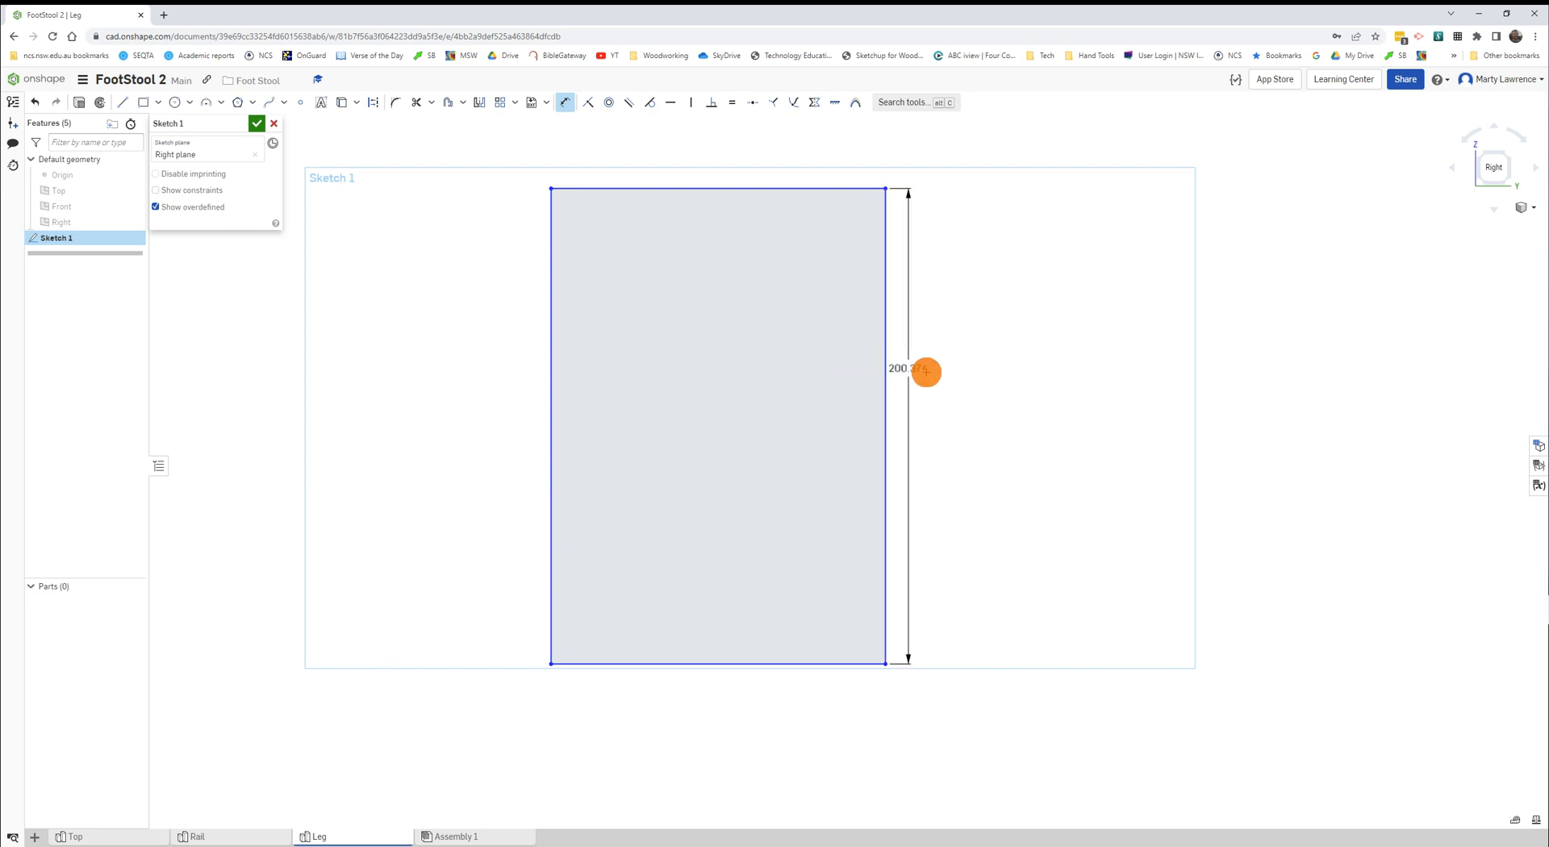
{"action": "left_click", "coordinate": [1116, 382]}
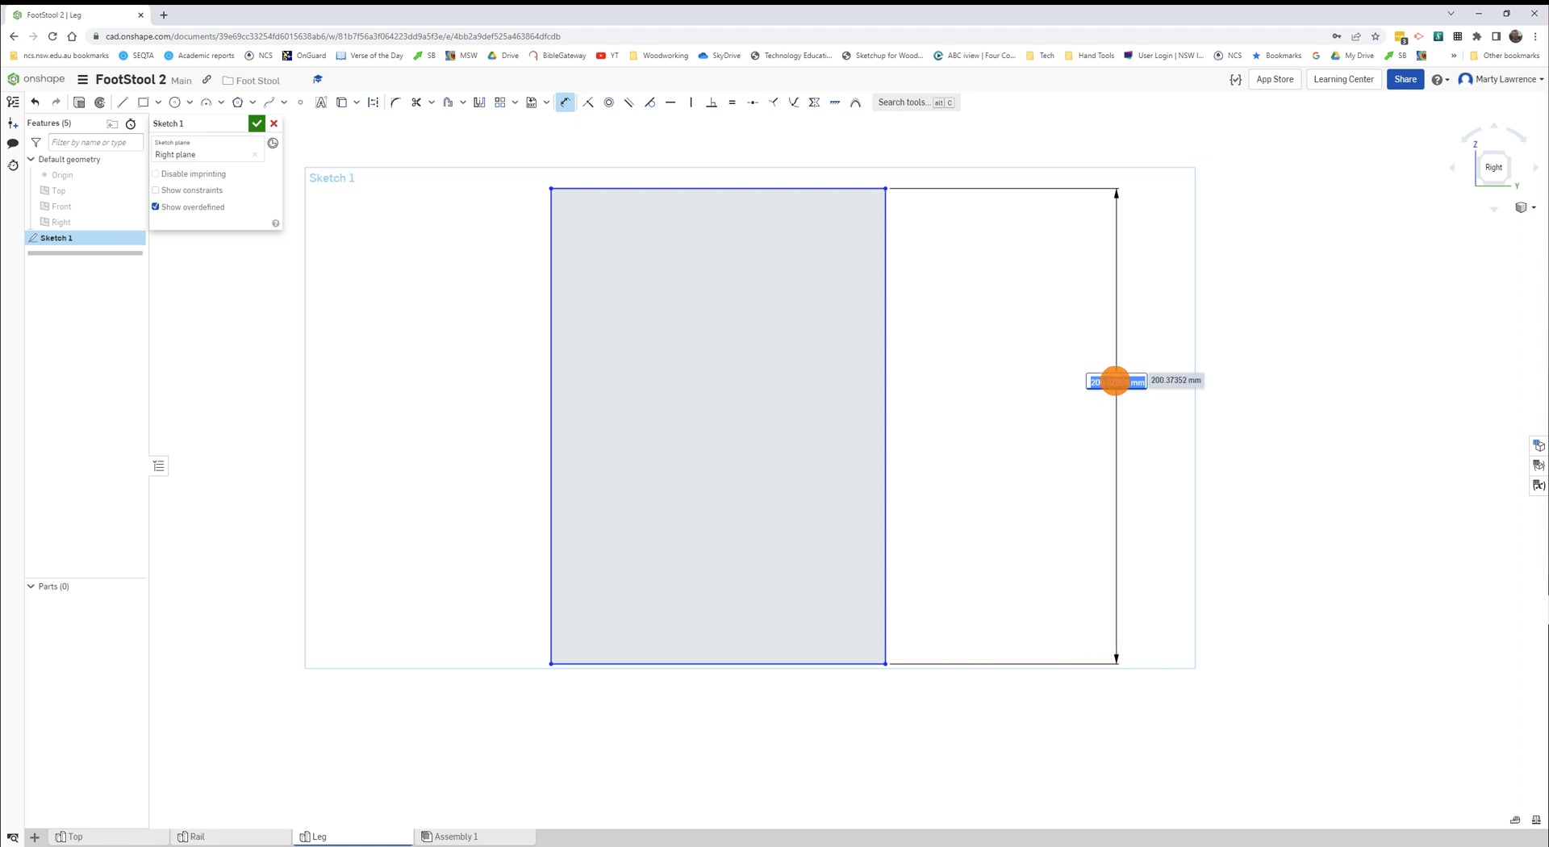
{"action": "type", "text": "180"}
{"action": "key", "text": "Return"}
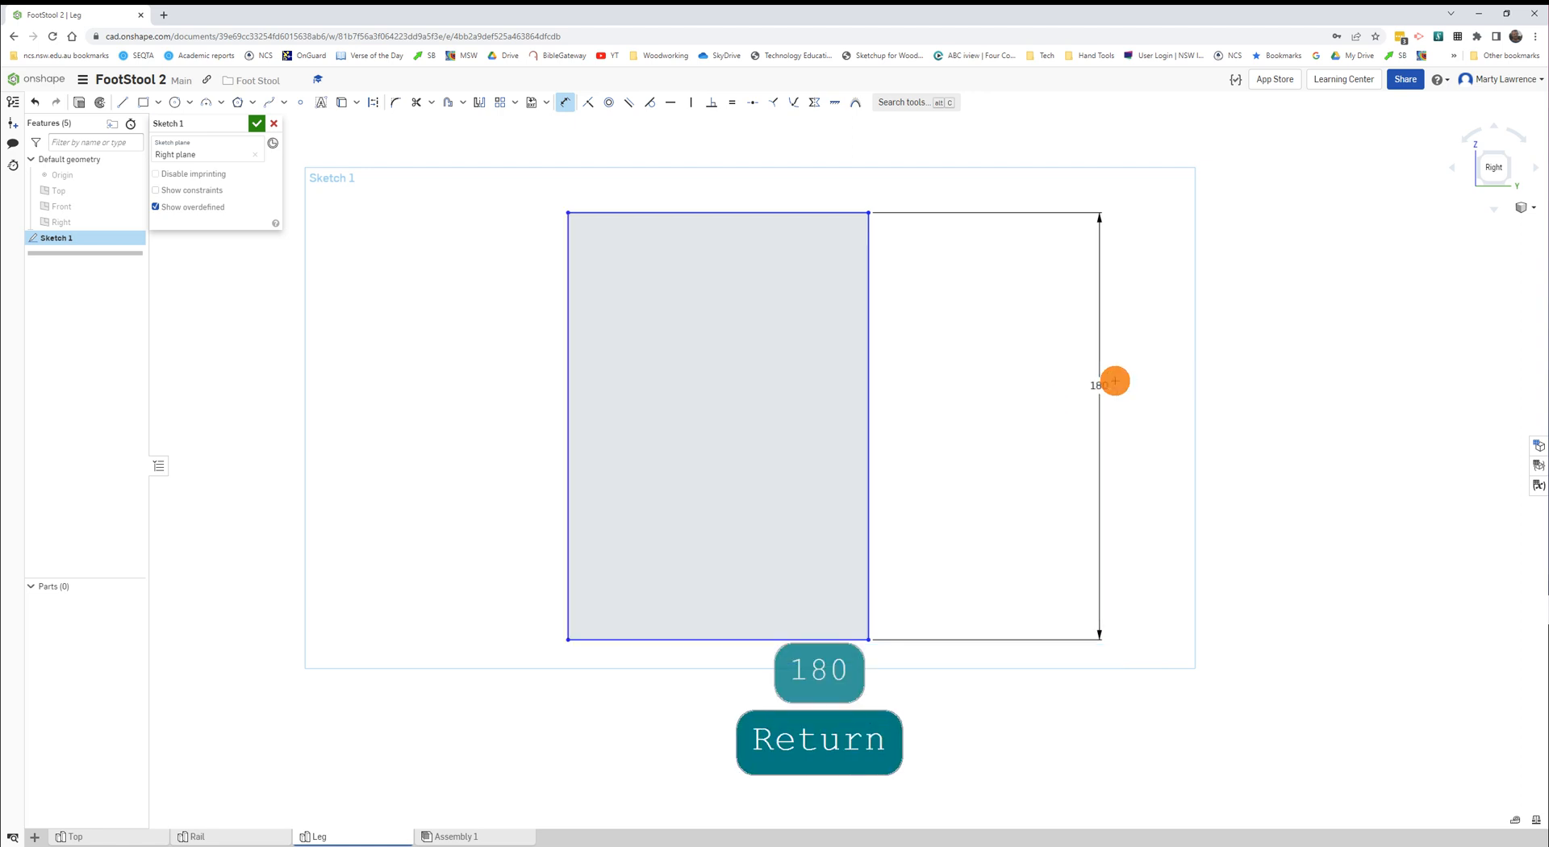
Dimension the rectangle's bottom edge and set its width to 140 mm
{"action": "left_click", "coordinate": [706, 641]}
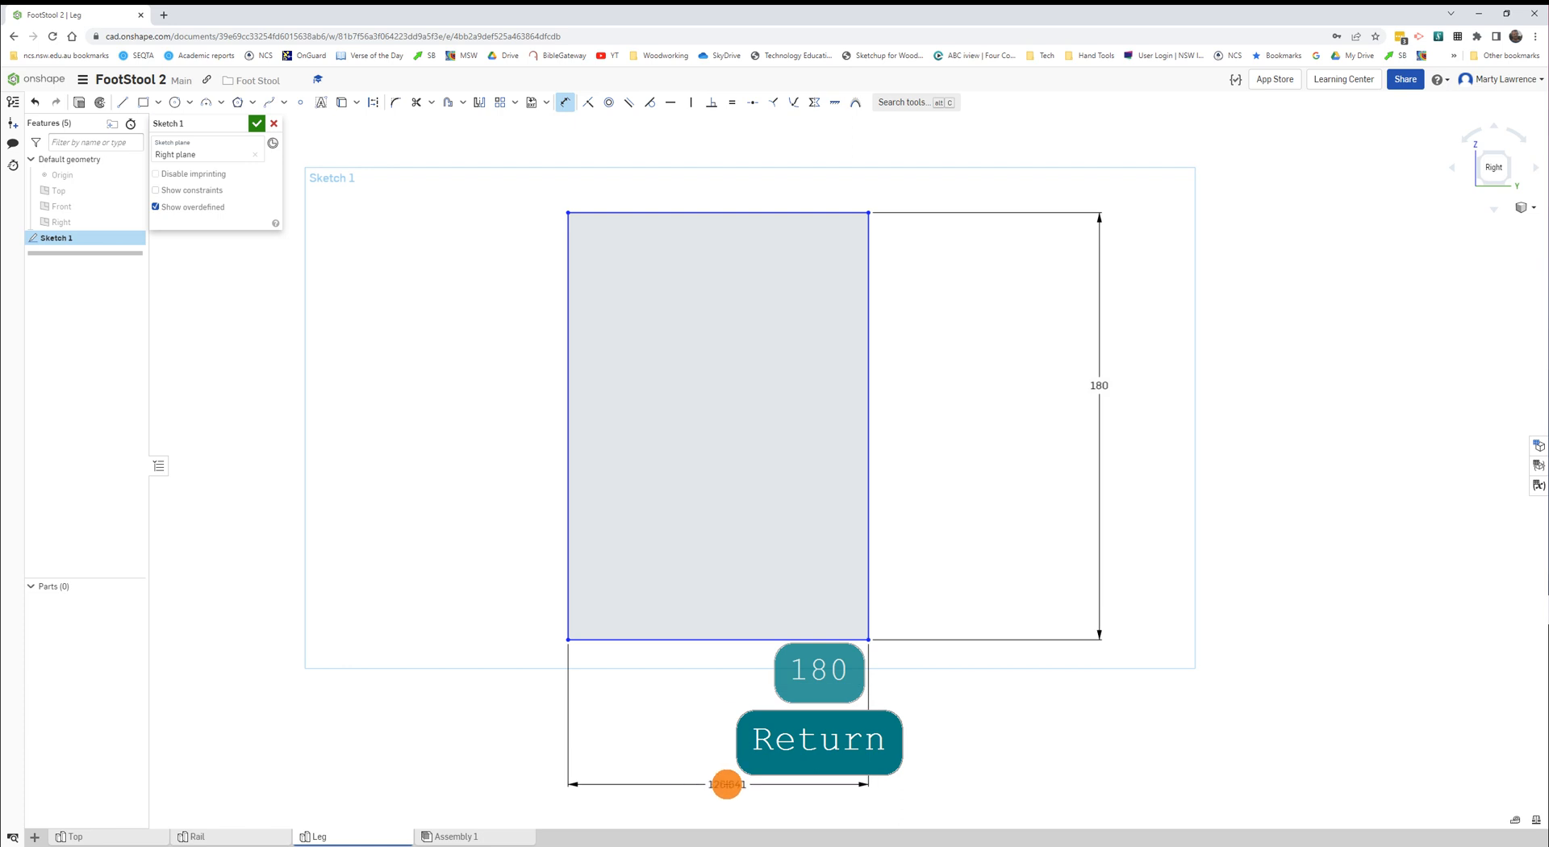
{"action": "left_click", "coordinate": [726, 784]}
{"action": "type", "text": "140"}
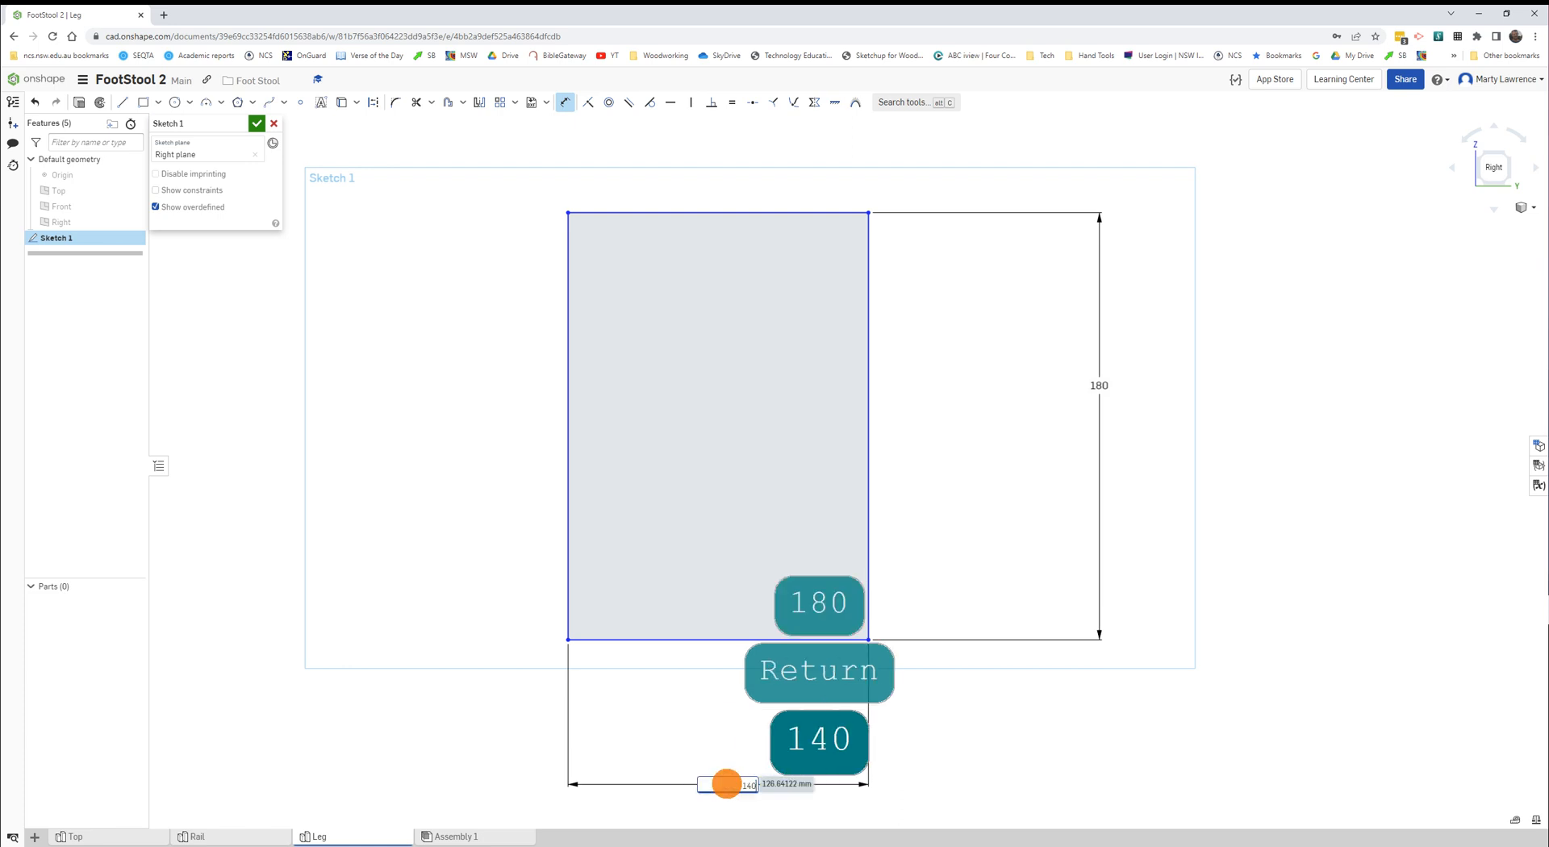
{"action": "key", "text": "Return"}
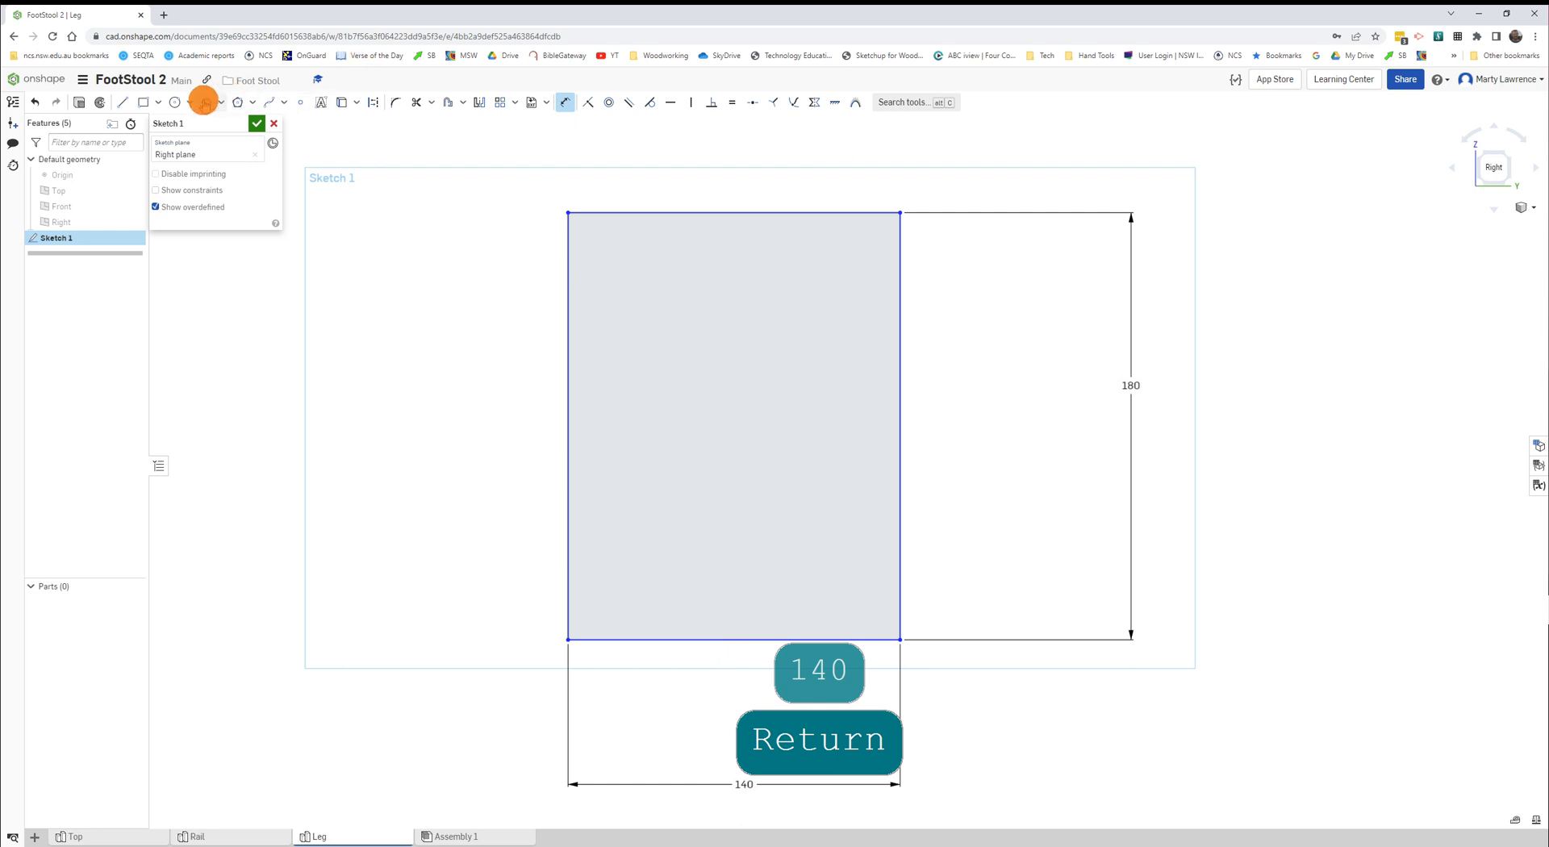
Draw a slanted line about 181 mm long from the rectangle's lower-left corner to its top edge
{"action": "left_click", "coordinate": [122, 103]}
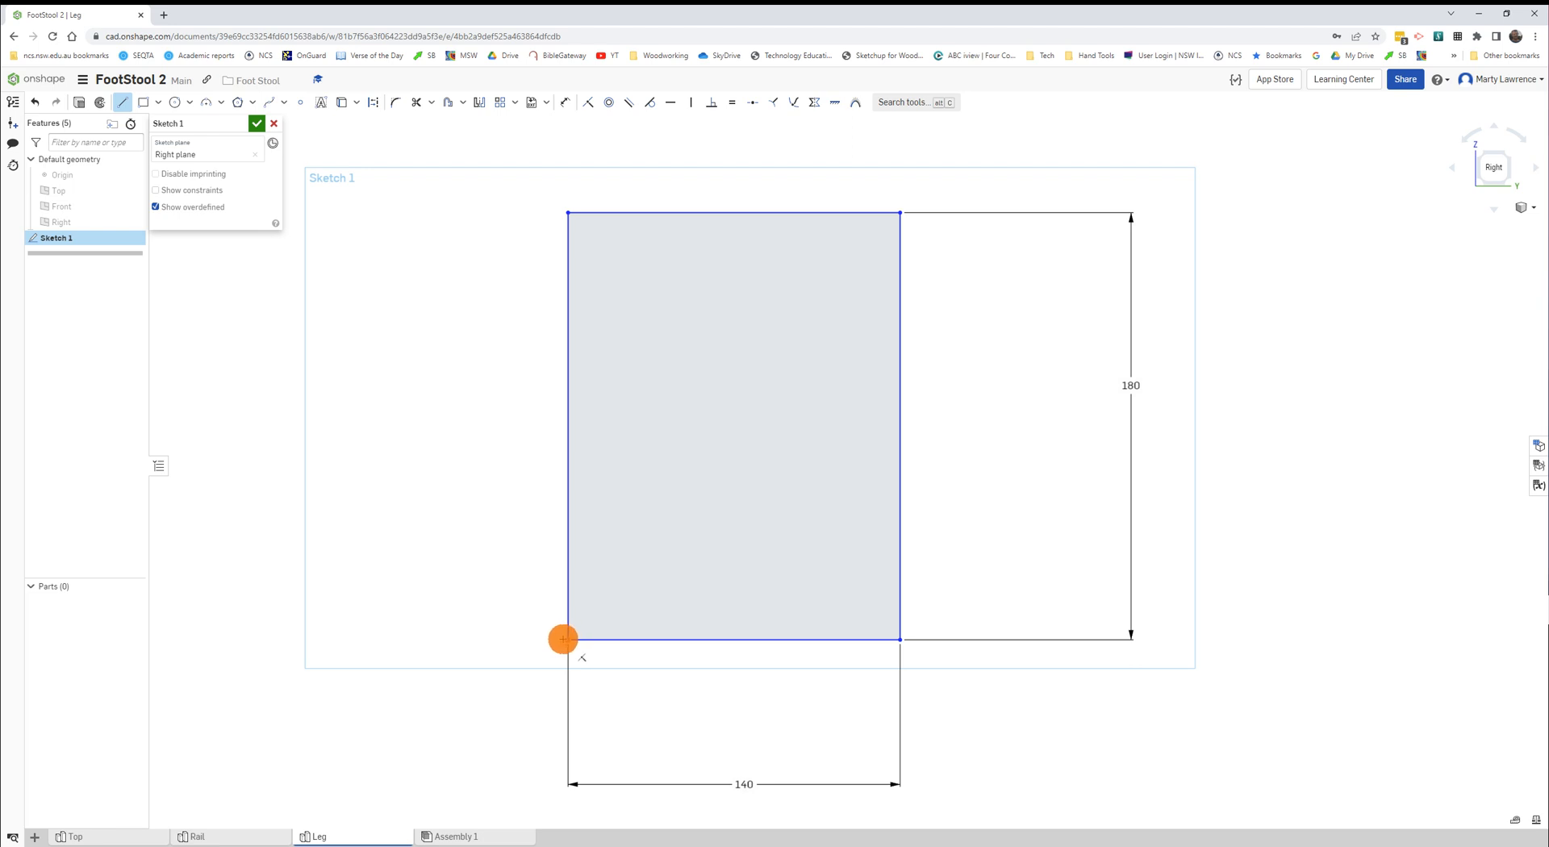
{"action": "left_click", "coordinate": [568, 640]}
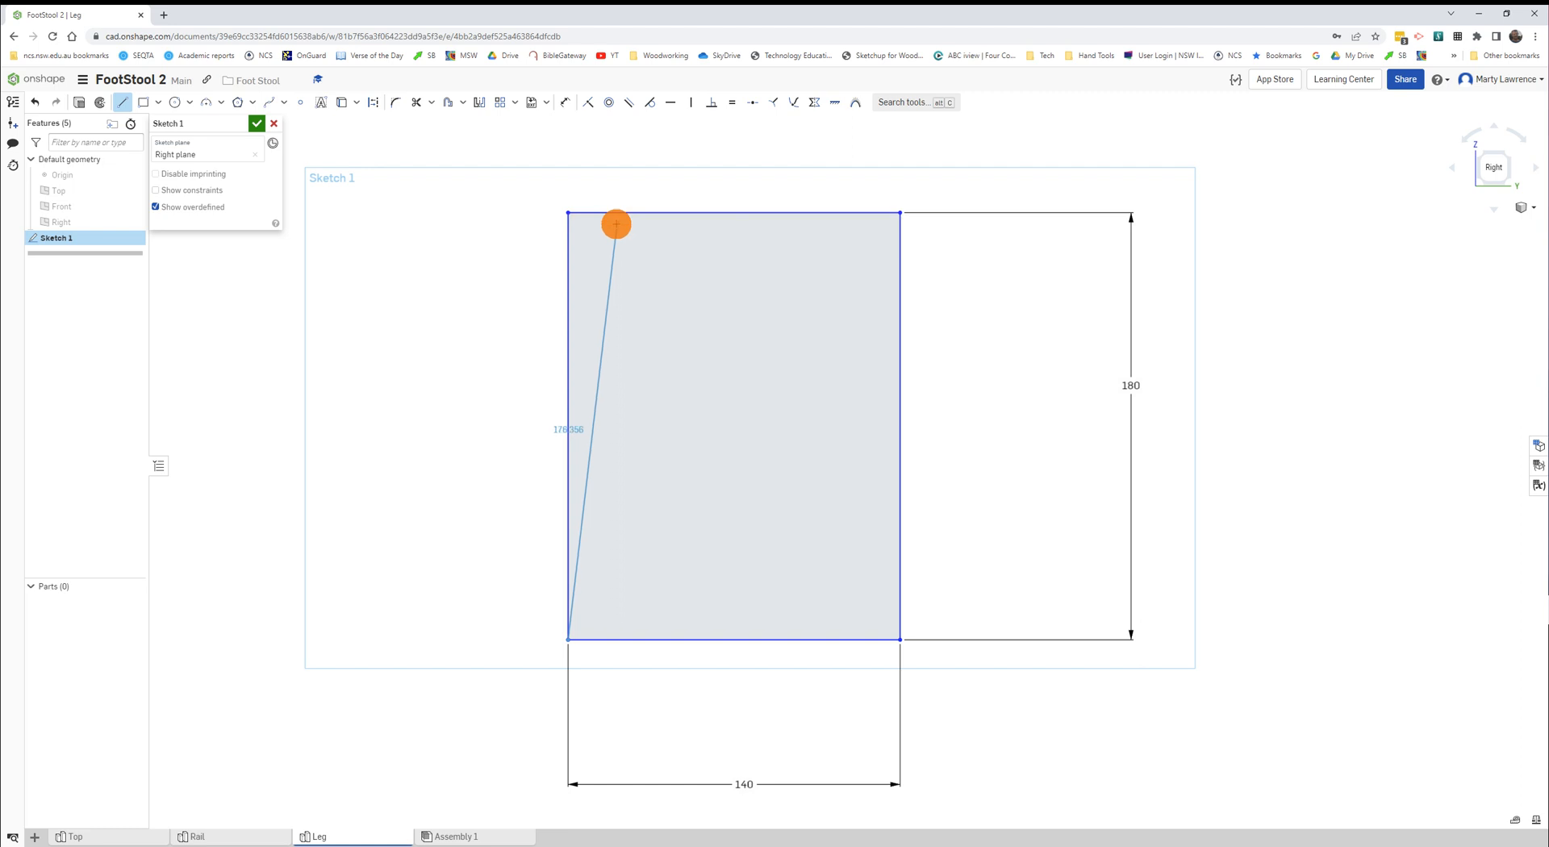
{"action": "left_click", "coordinate": [622, 214]}
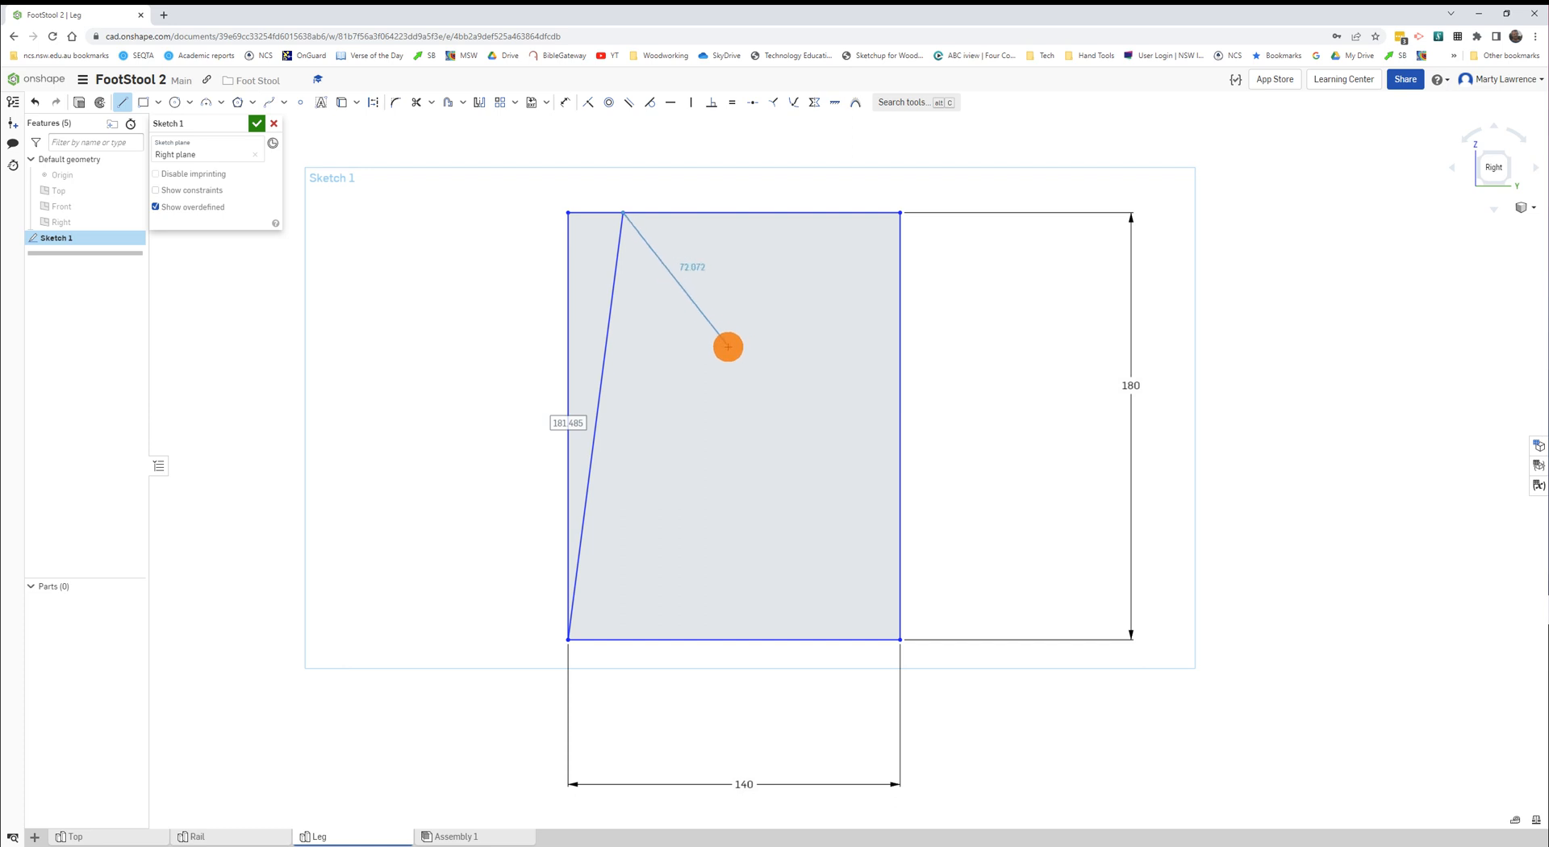
{"action": "key", "text": "Escape"}
{"action": "key", "text": "Escape"}
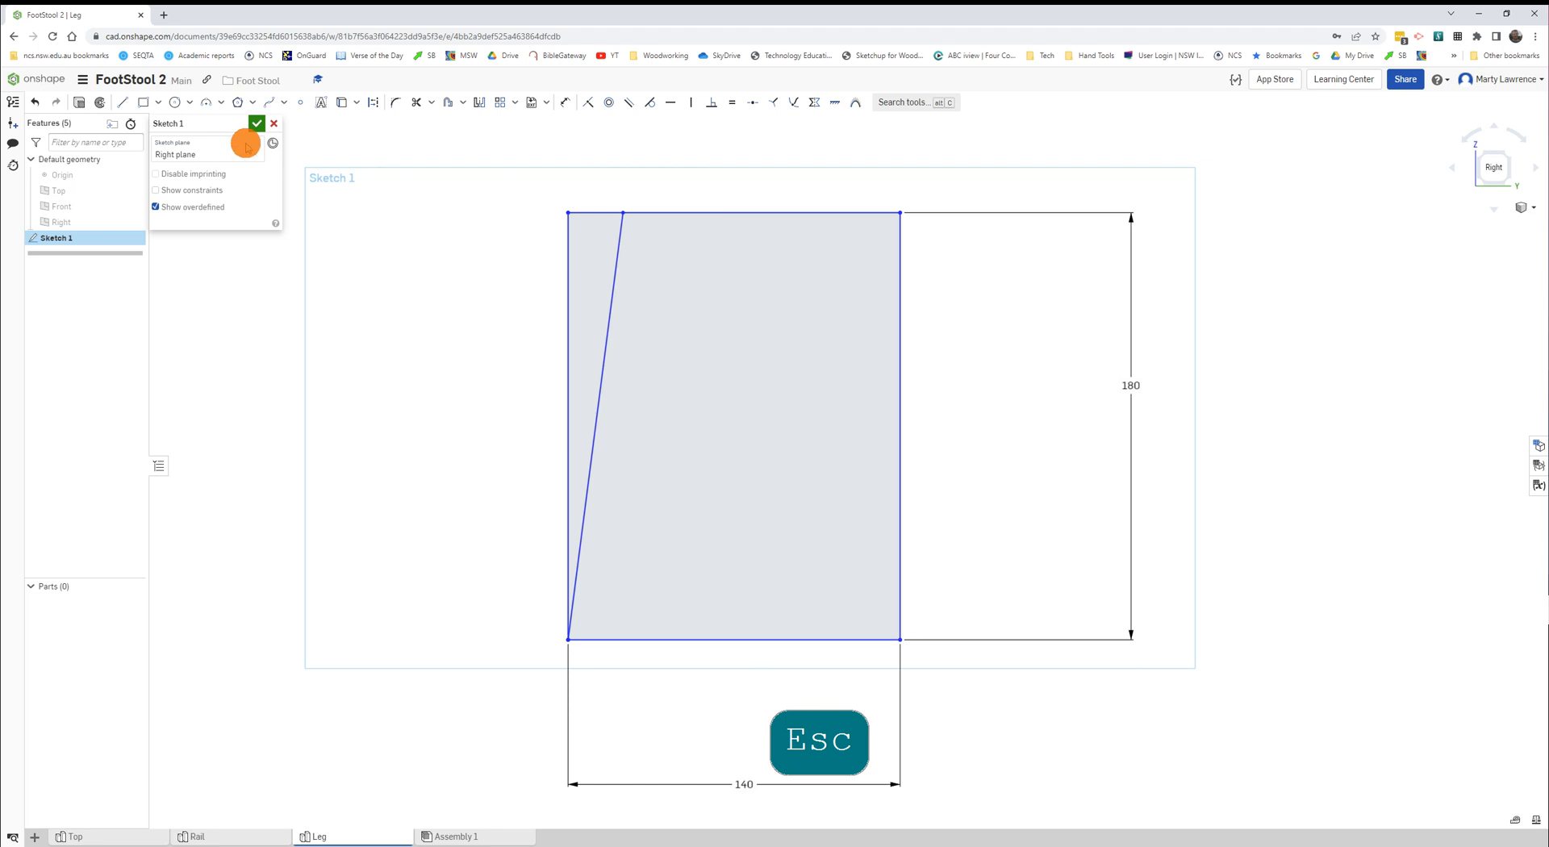
Try a slanted line about 184 mm long from the rectangle's lower-right corner to its top edge and undo it
{"action": "left_click", "coordinate": [120, 103]}
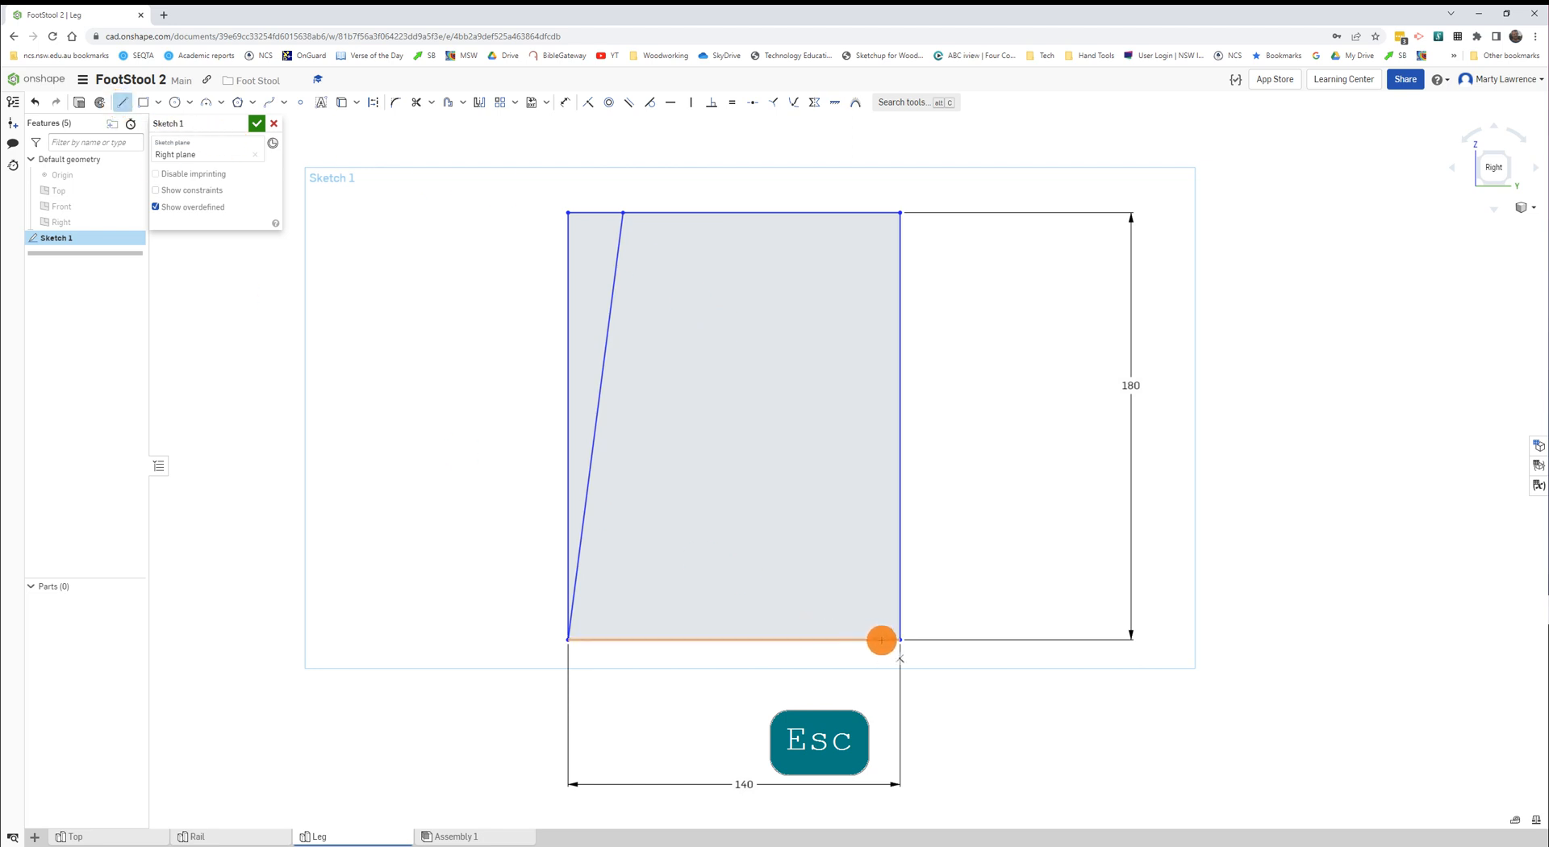
{"action": "left_click", "coordinate": [899, 639]}
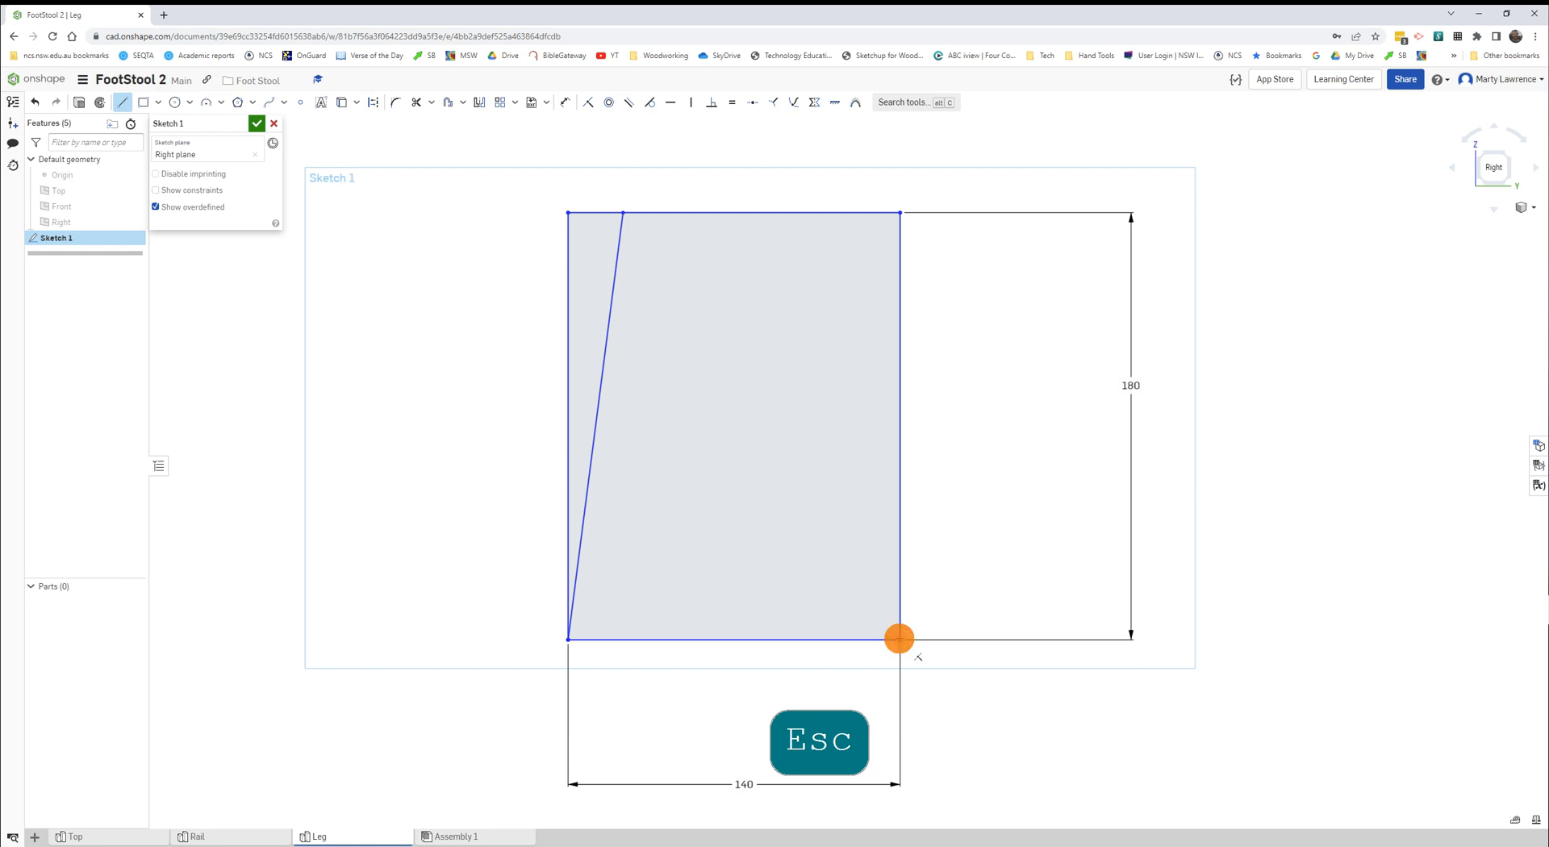
{"action": "left_click", "coordinate": [808, 211]}
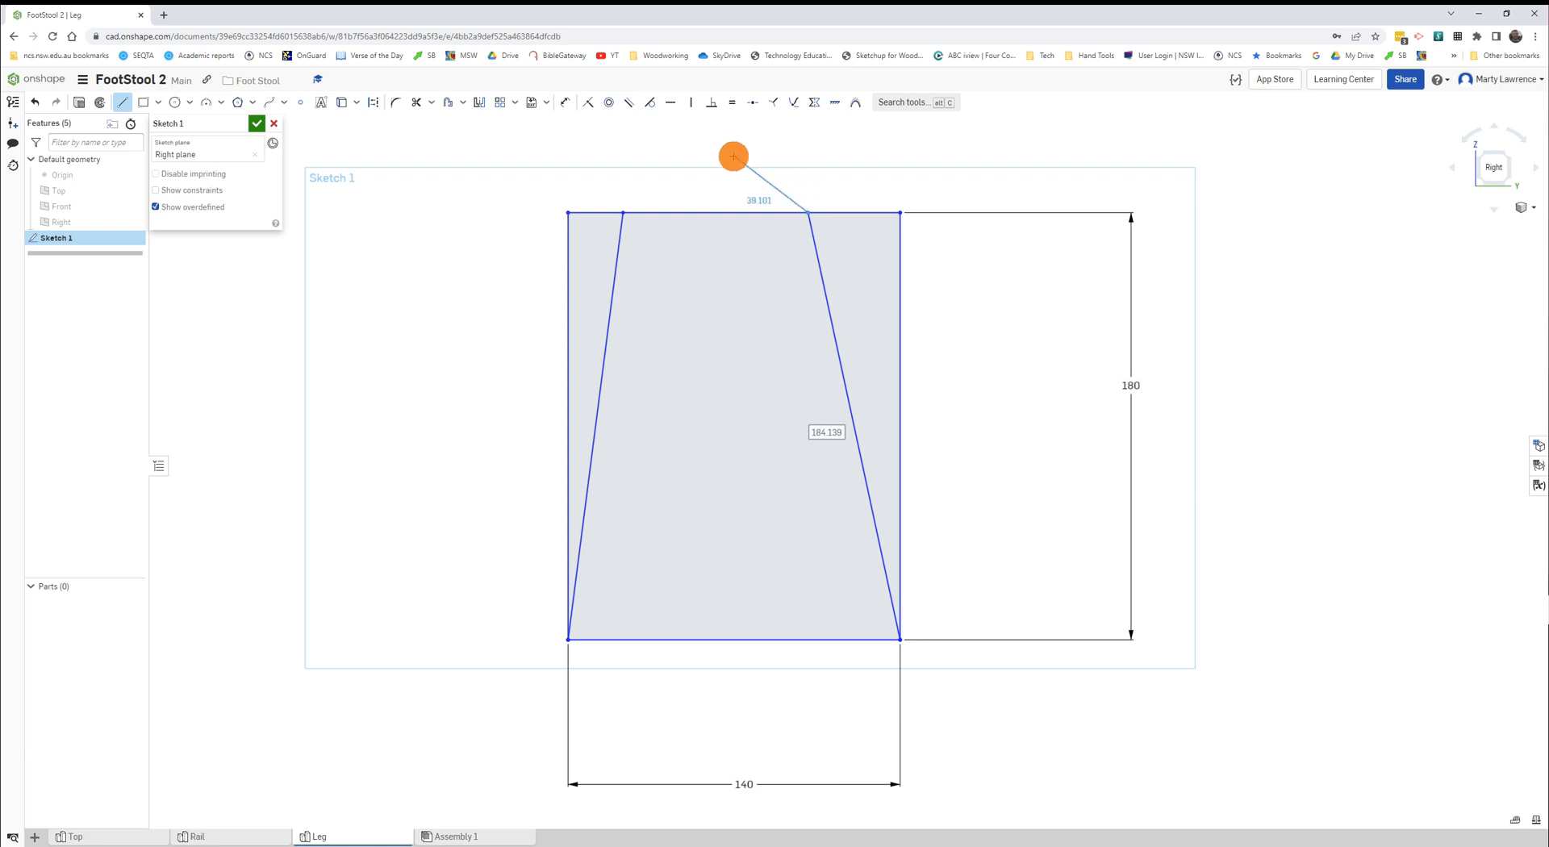
{"action": "key", "text": "Escape"}
{"action": "key", "text": "Escape"}
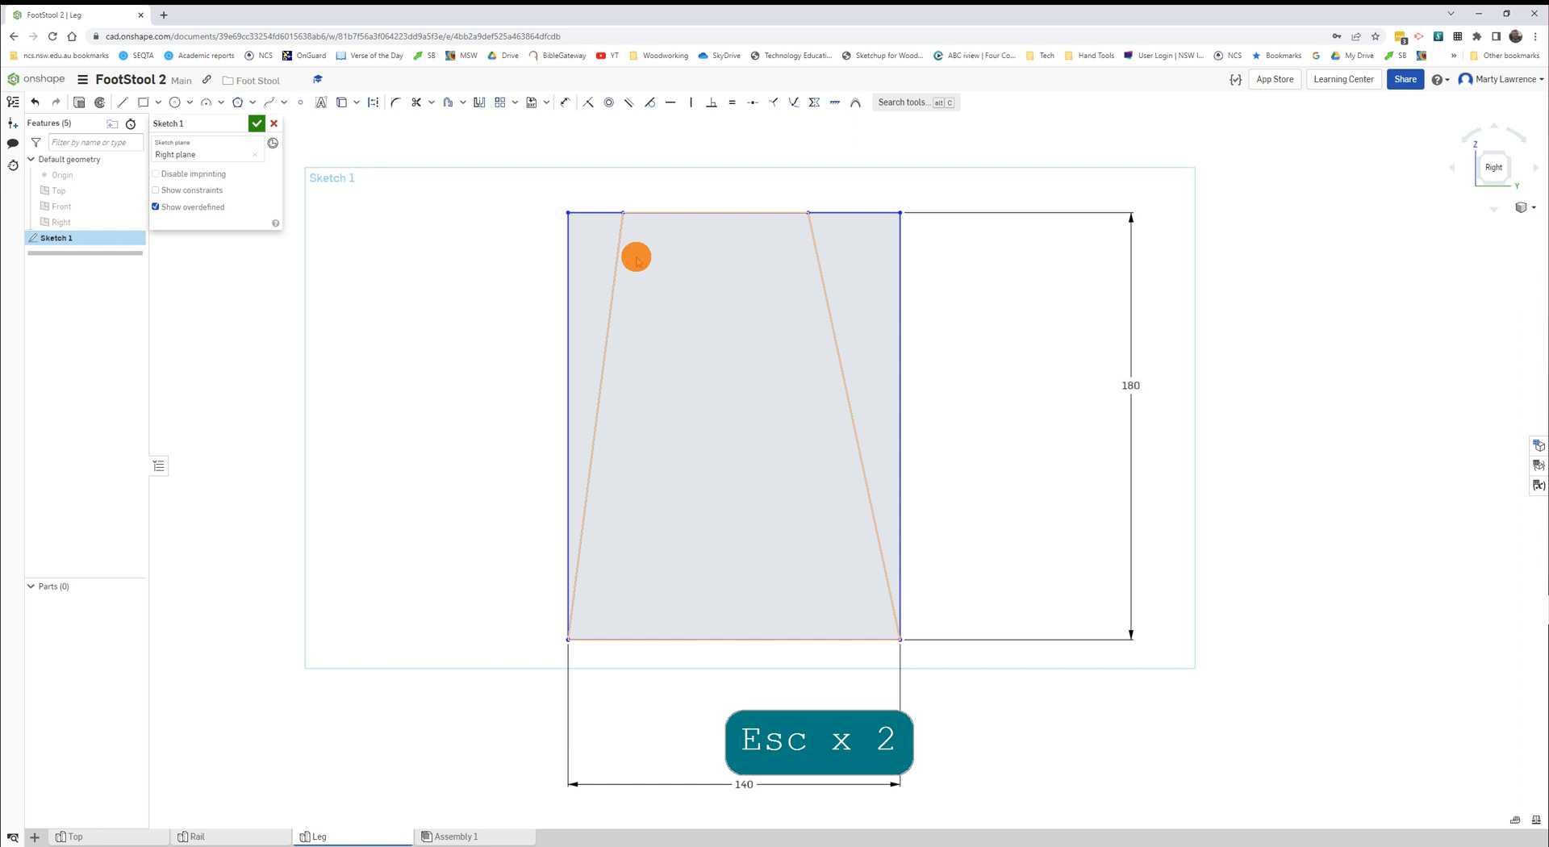
{"action": "key", "text": "ctrl+z"}
Draw a slanted line about 183 mm long from the rectangle's lower-right corner to its top edge
{"action": "left_click", "coordinate": [122, 101]}
{"action": "left_click", "coordinate": [899, 639]}
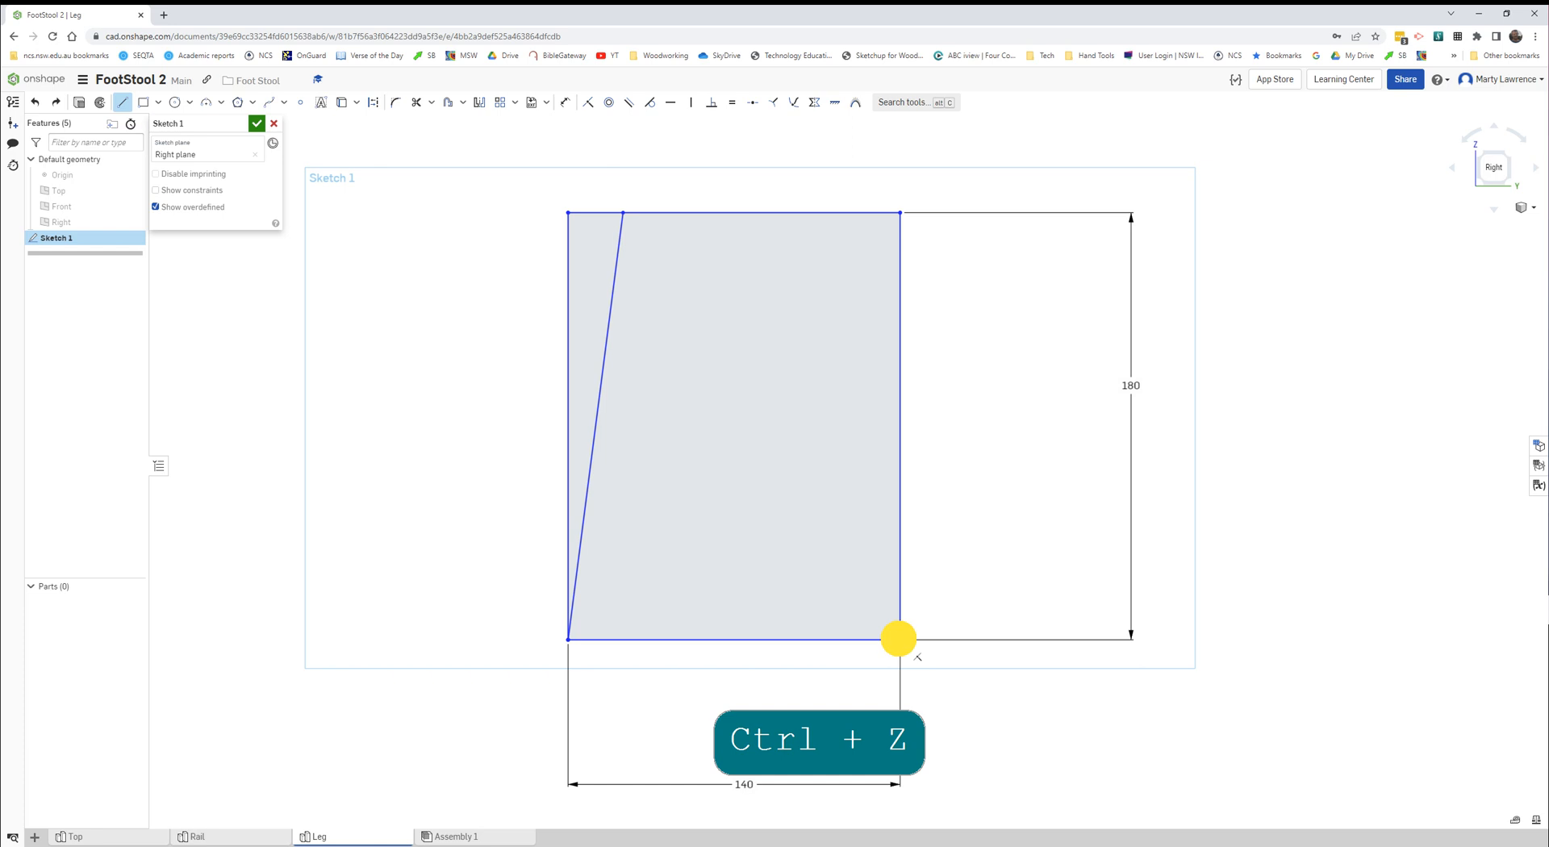
{"action": "left_click", "coordinate": [817, 212]}
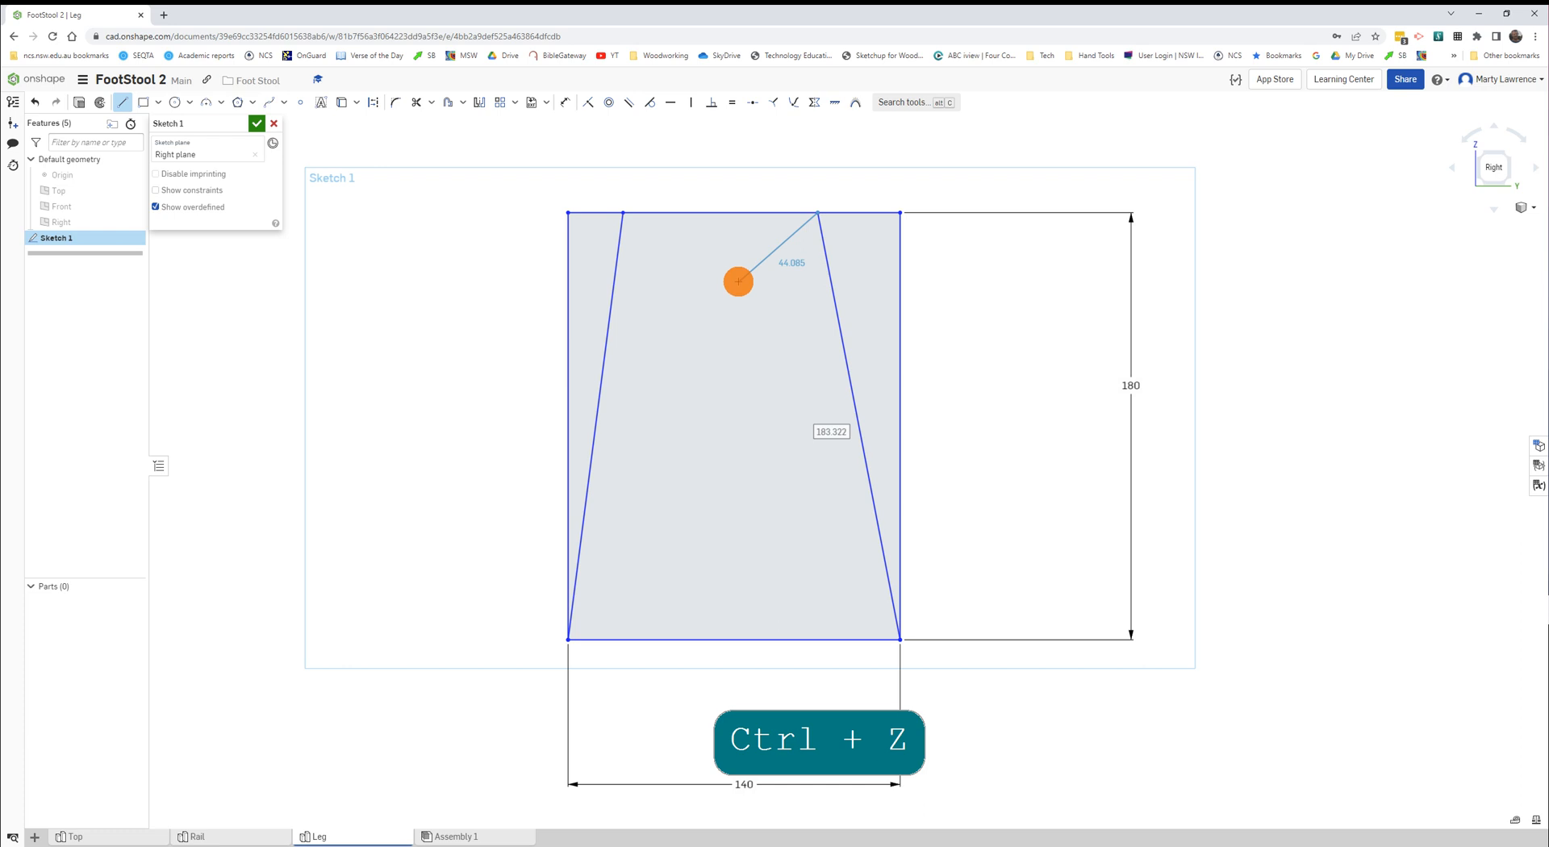
{"action": "key", "text": "Escape"}
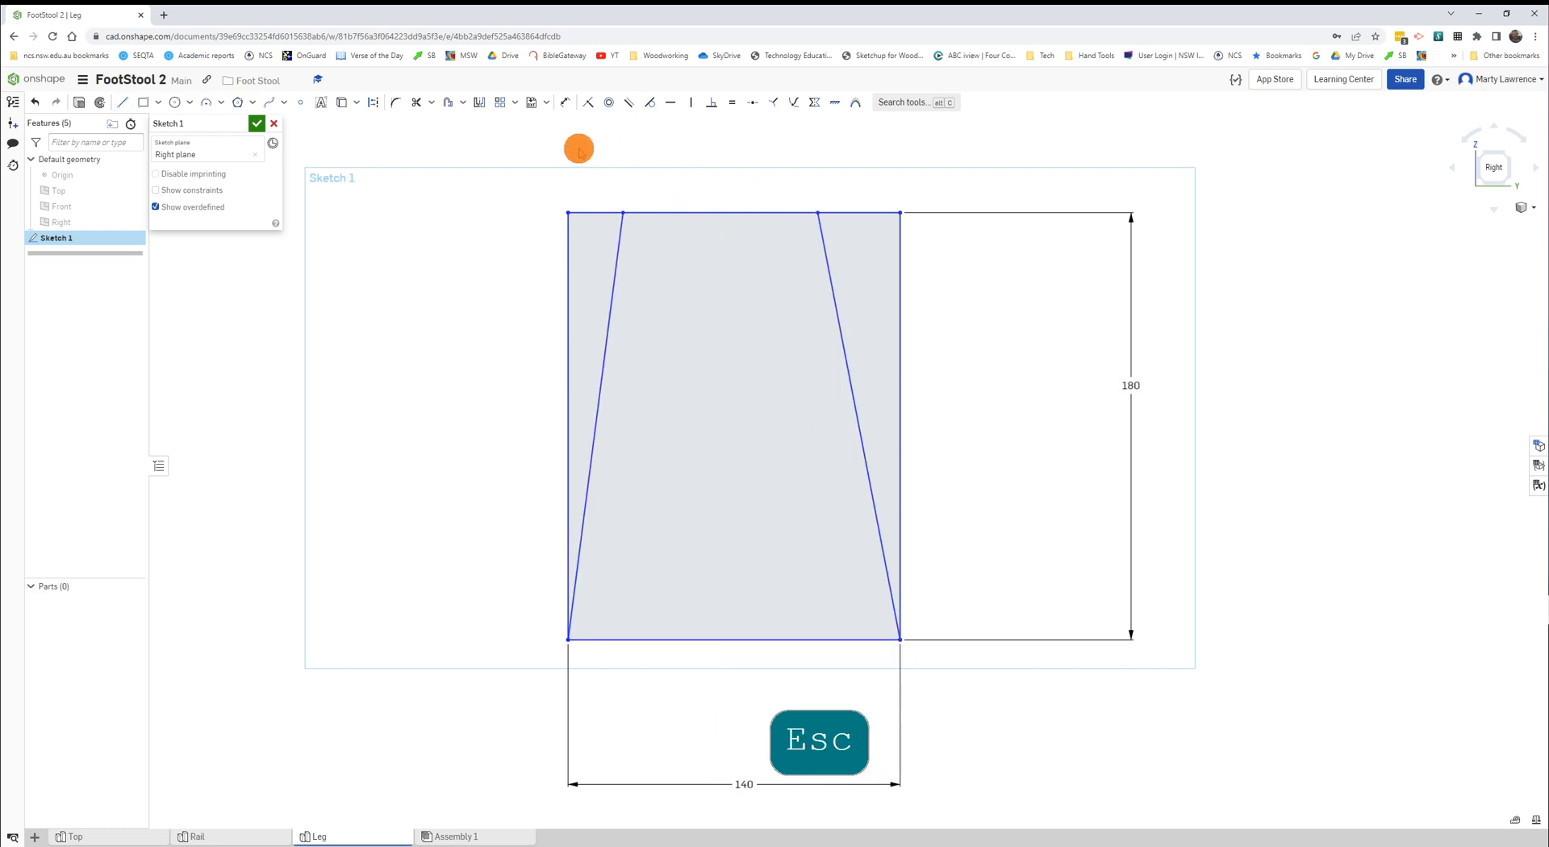
Dimension the left slanted line's upper end 25 mm from the rectangle's left edge
{"action": "left_click", "coordinate": [560, 101]}
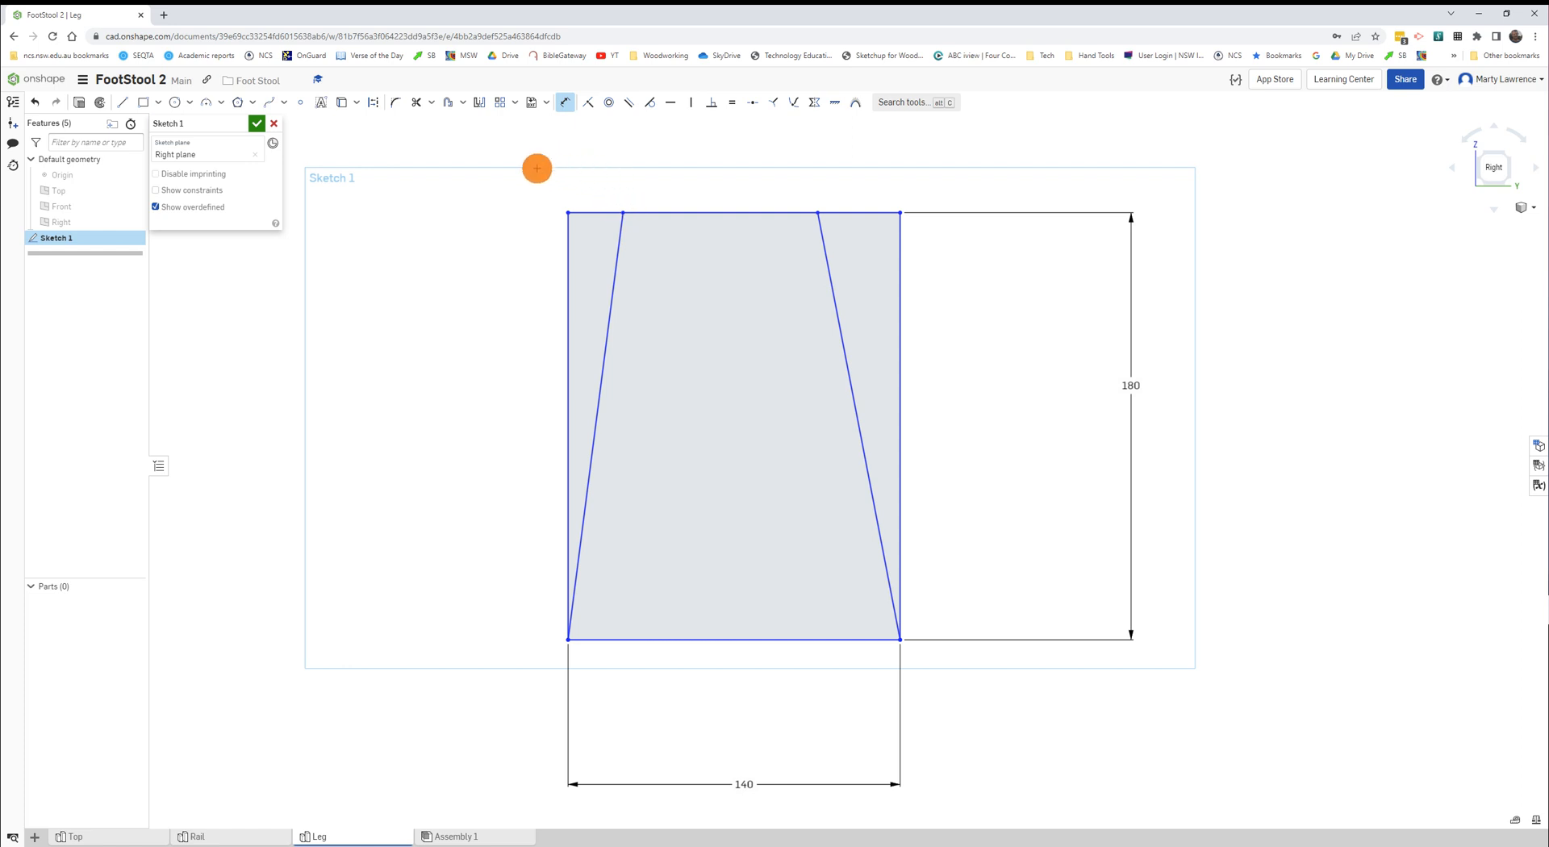
{"action": "left_click", "coordinate": [565, 236]}
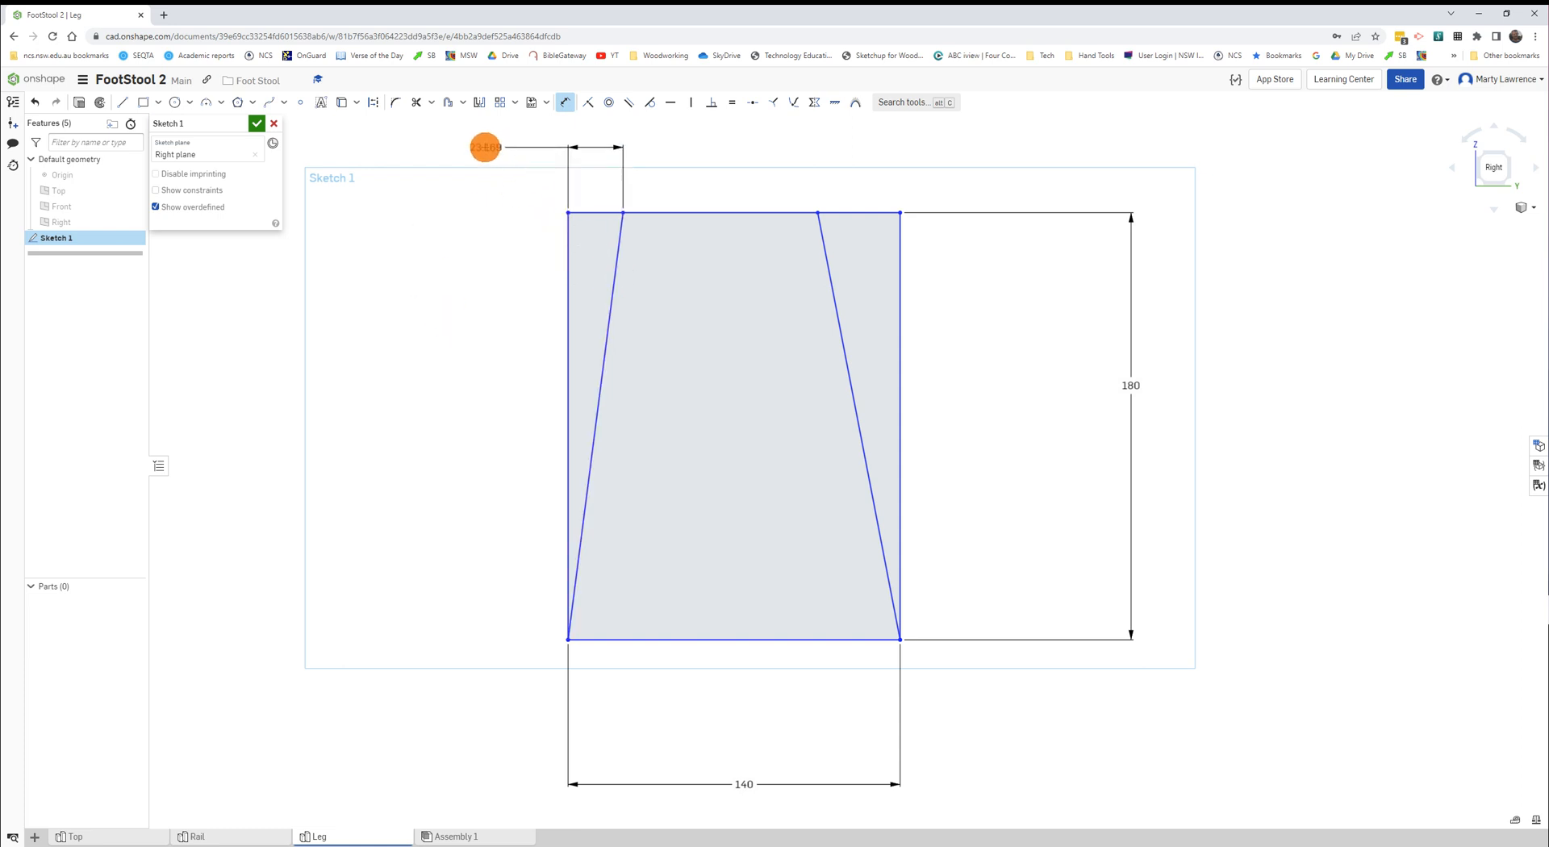
{"action": "left_click", "coordinate": [485, 145]}
{"action": "type", "text": "25"}
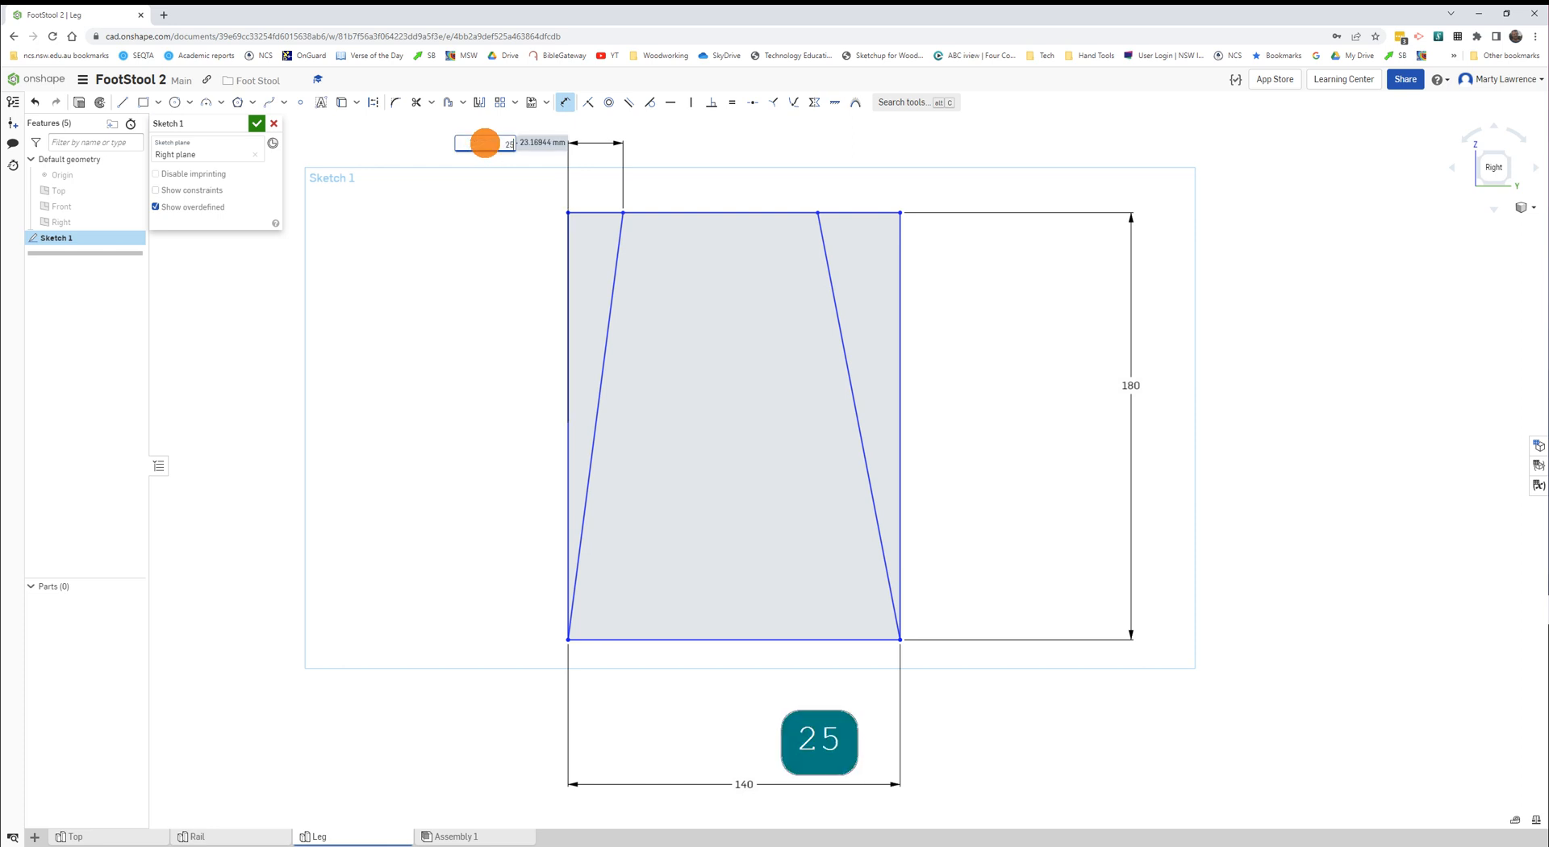
{"action": "key", "text": "Return"}
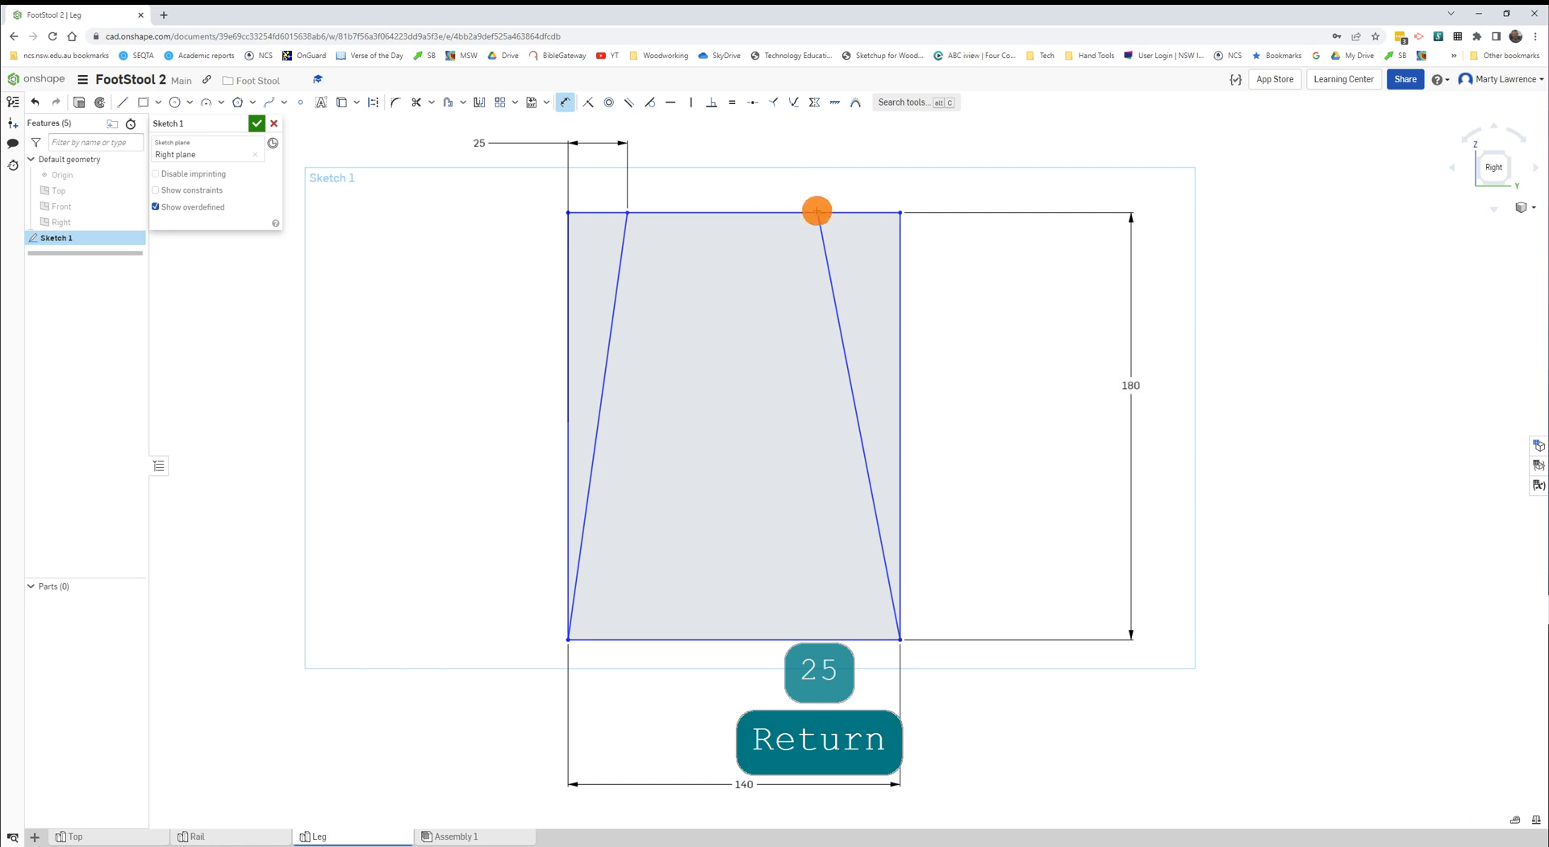
Dimension the right slanted line's upper end 25 mm from the rectangle's right edge
{"action": "left_click", "coordinate": [899, 222]}
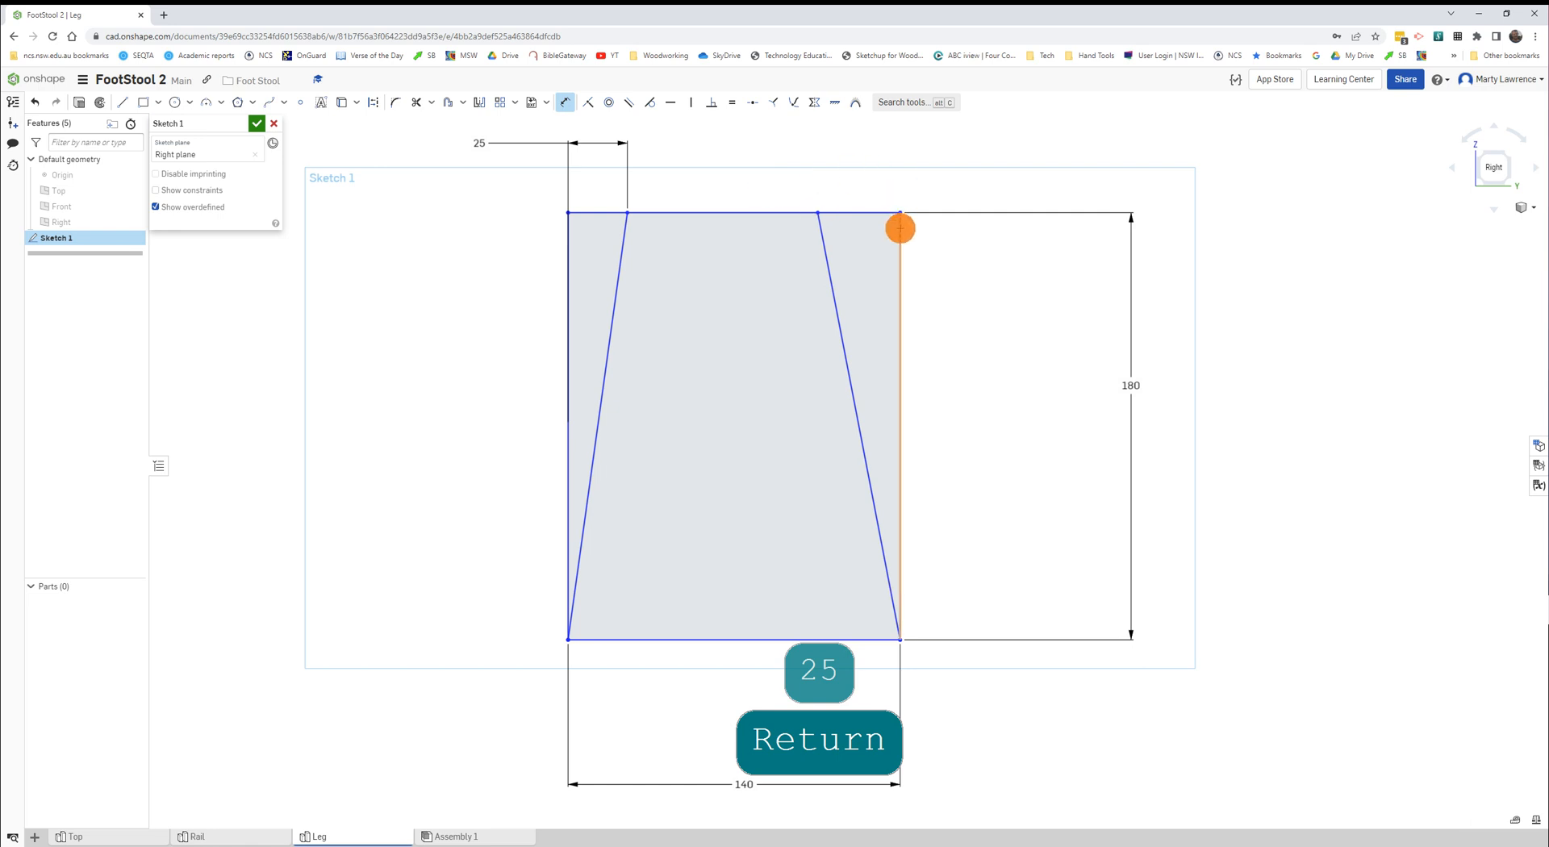
{"action": "left_click", "coordinate": [866, 148]}
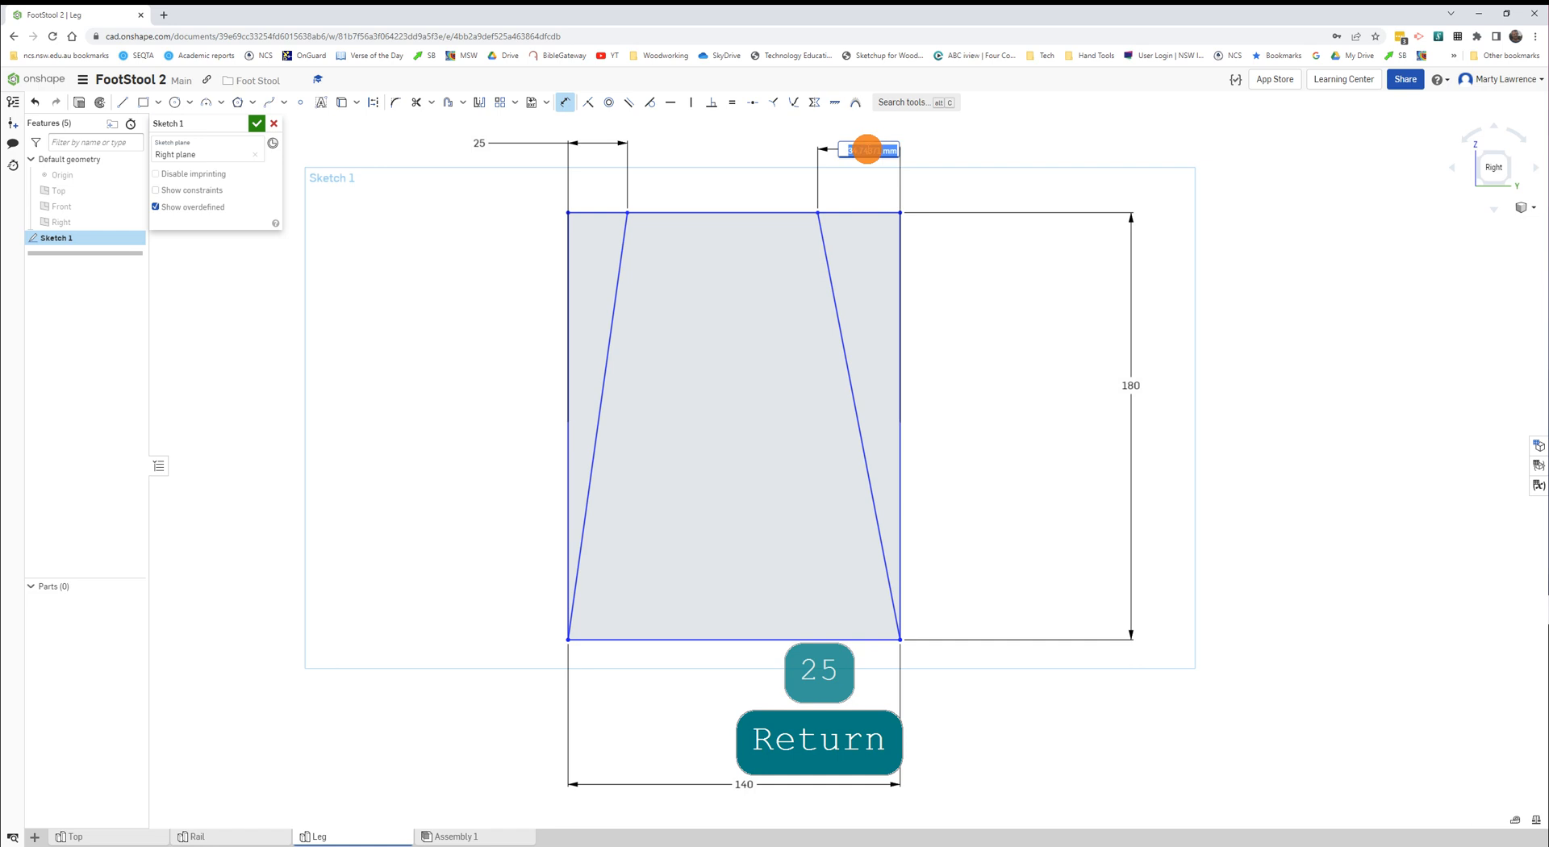
{"action": "type", "text": "25"}
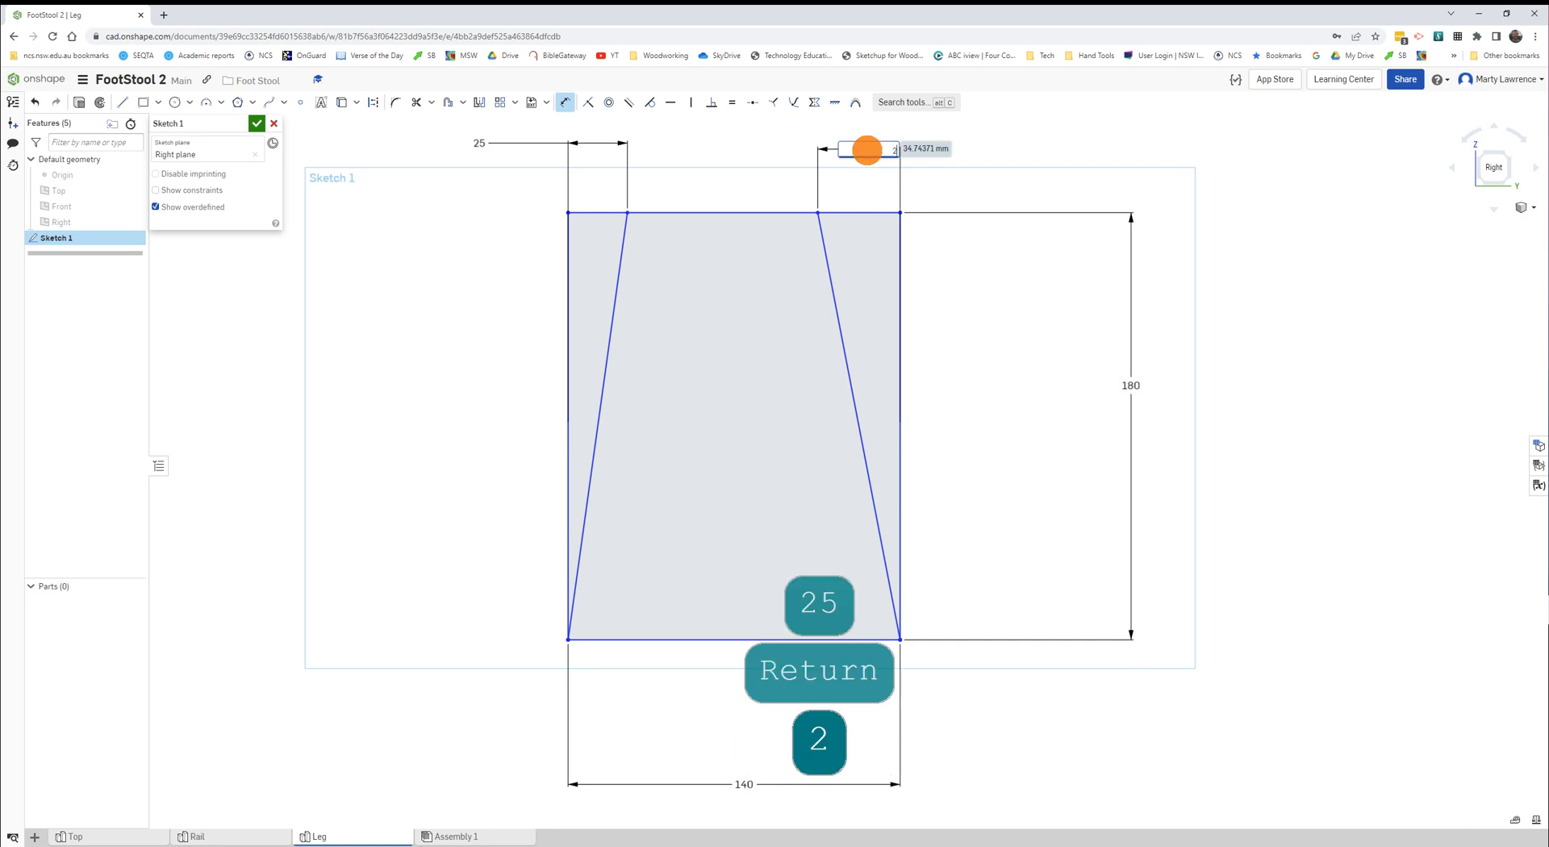
{"action": "key", "text": "Return"}
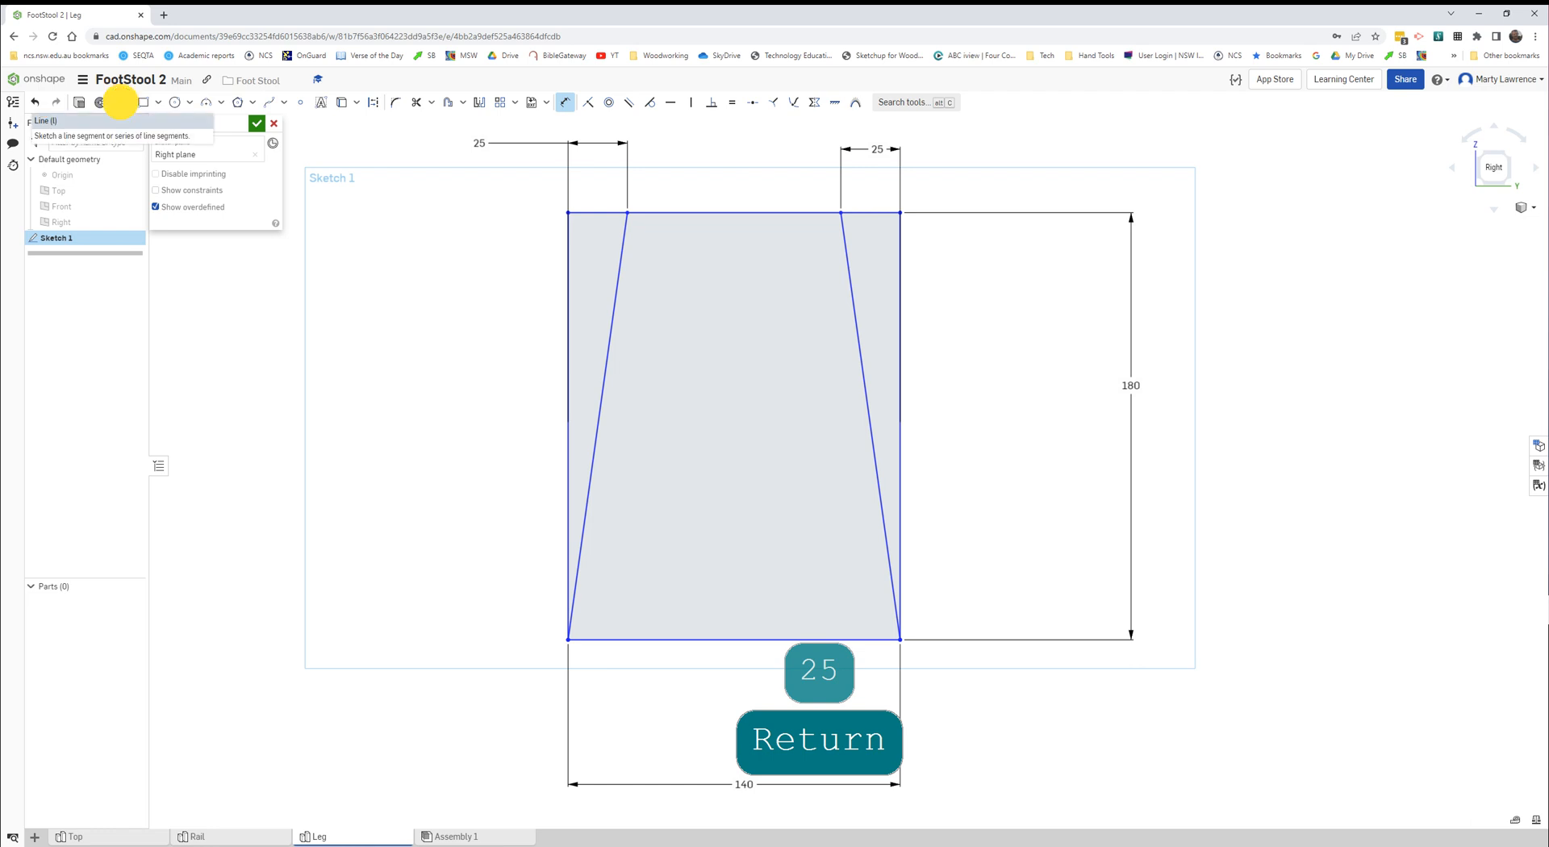
Draw a vertical line about 53 mm down from the left slanted line's upper end and a horizontal line about 7 mm back to the slanted line
{"action": "left_click", "coordinate": [121, 104]}
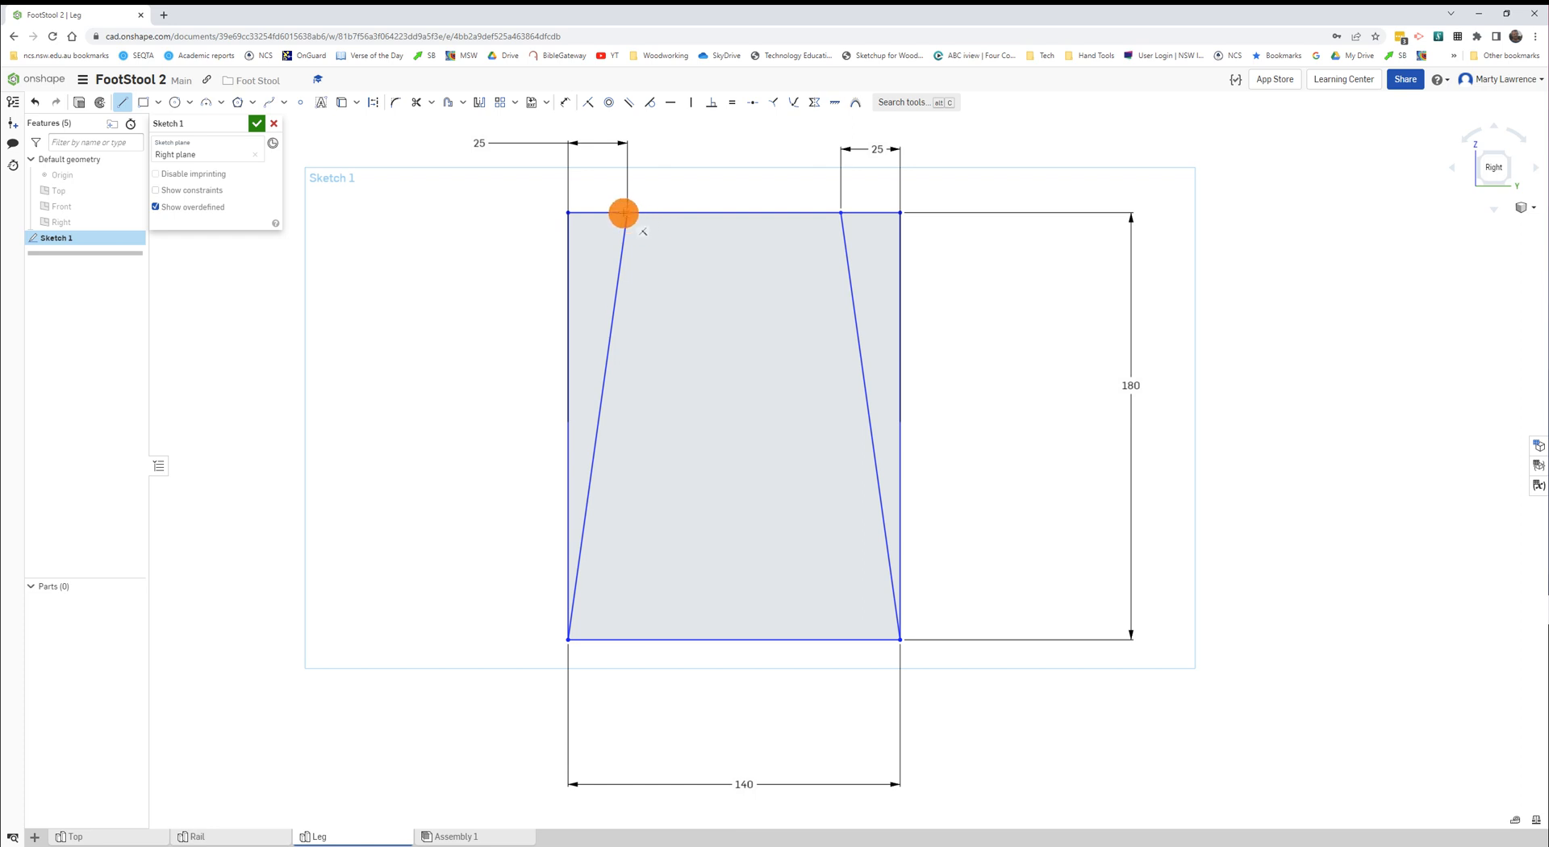
{"action": "left_click", "coordinate": [627, 213]}
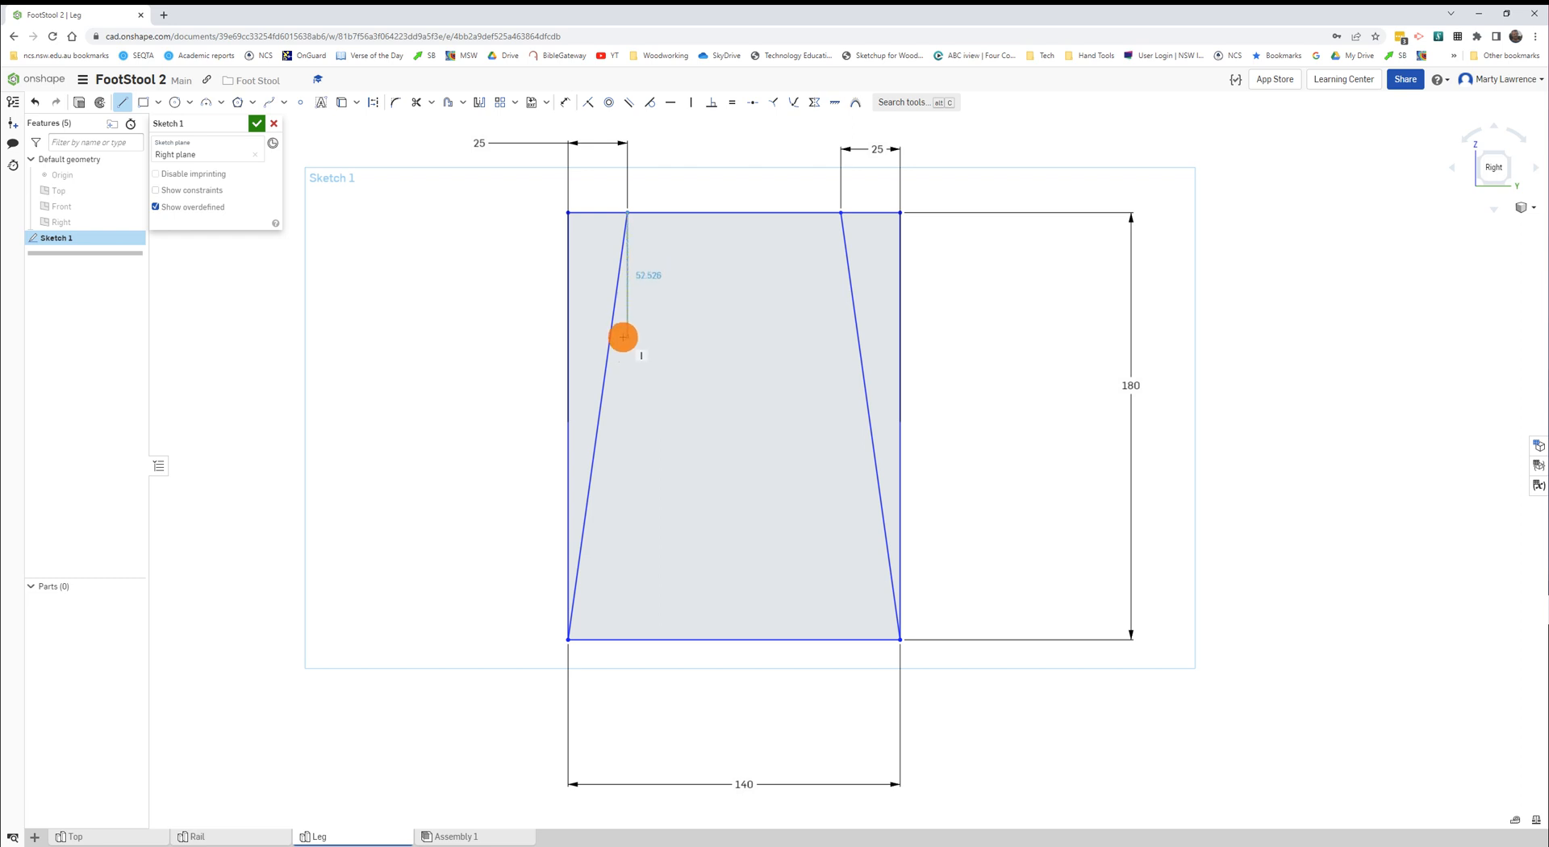
{"action": "left_click", "coordinate": [625, 338]}
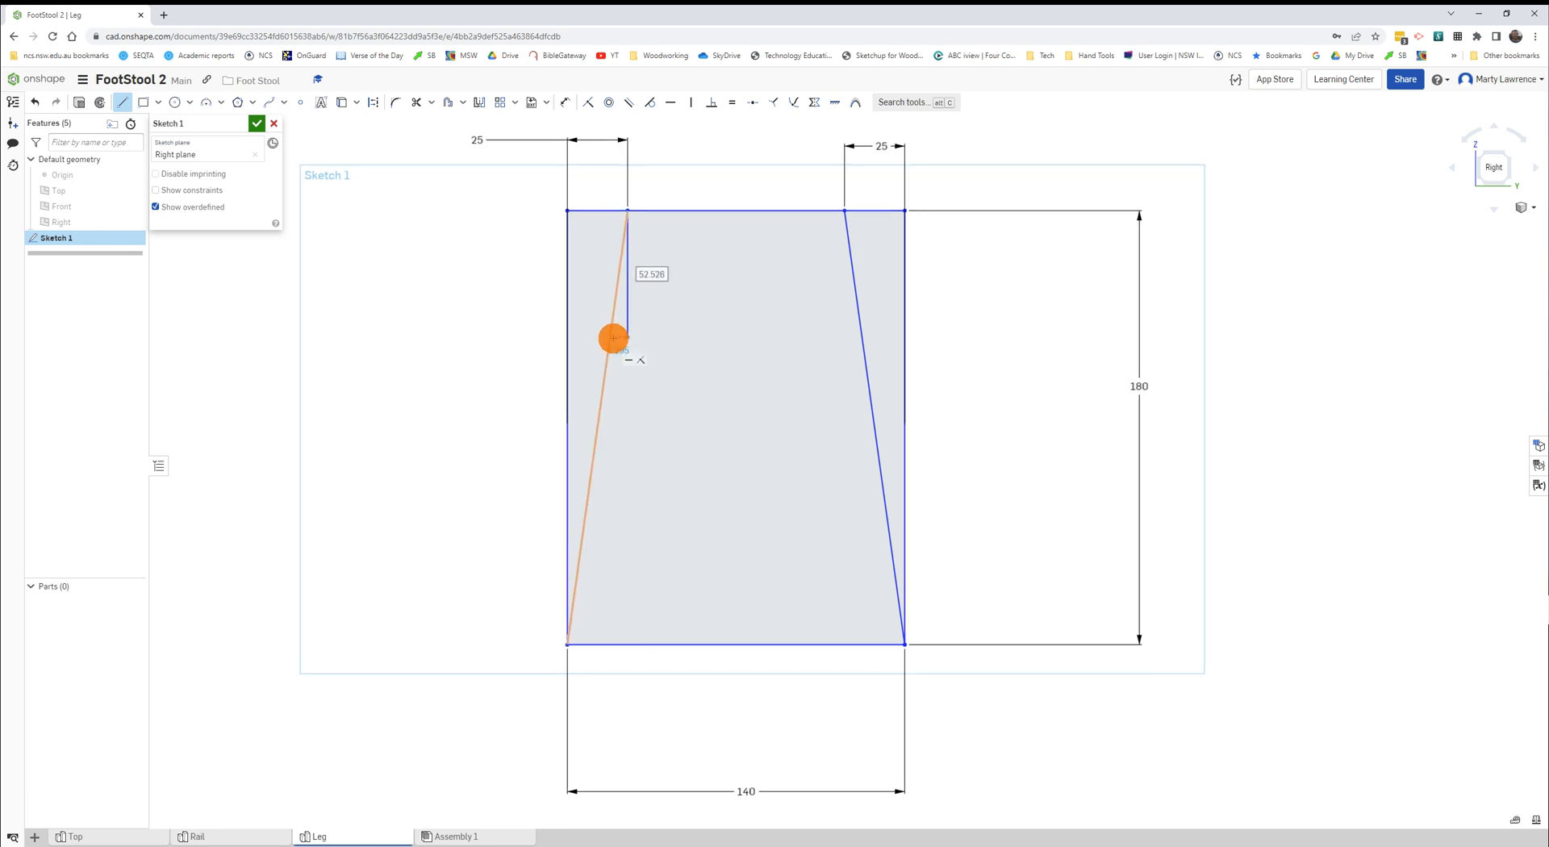
{"action": "scroll", "coordinate": [614, 337], "scroll_direction": "up", "scroll_amount": 5}
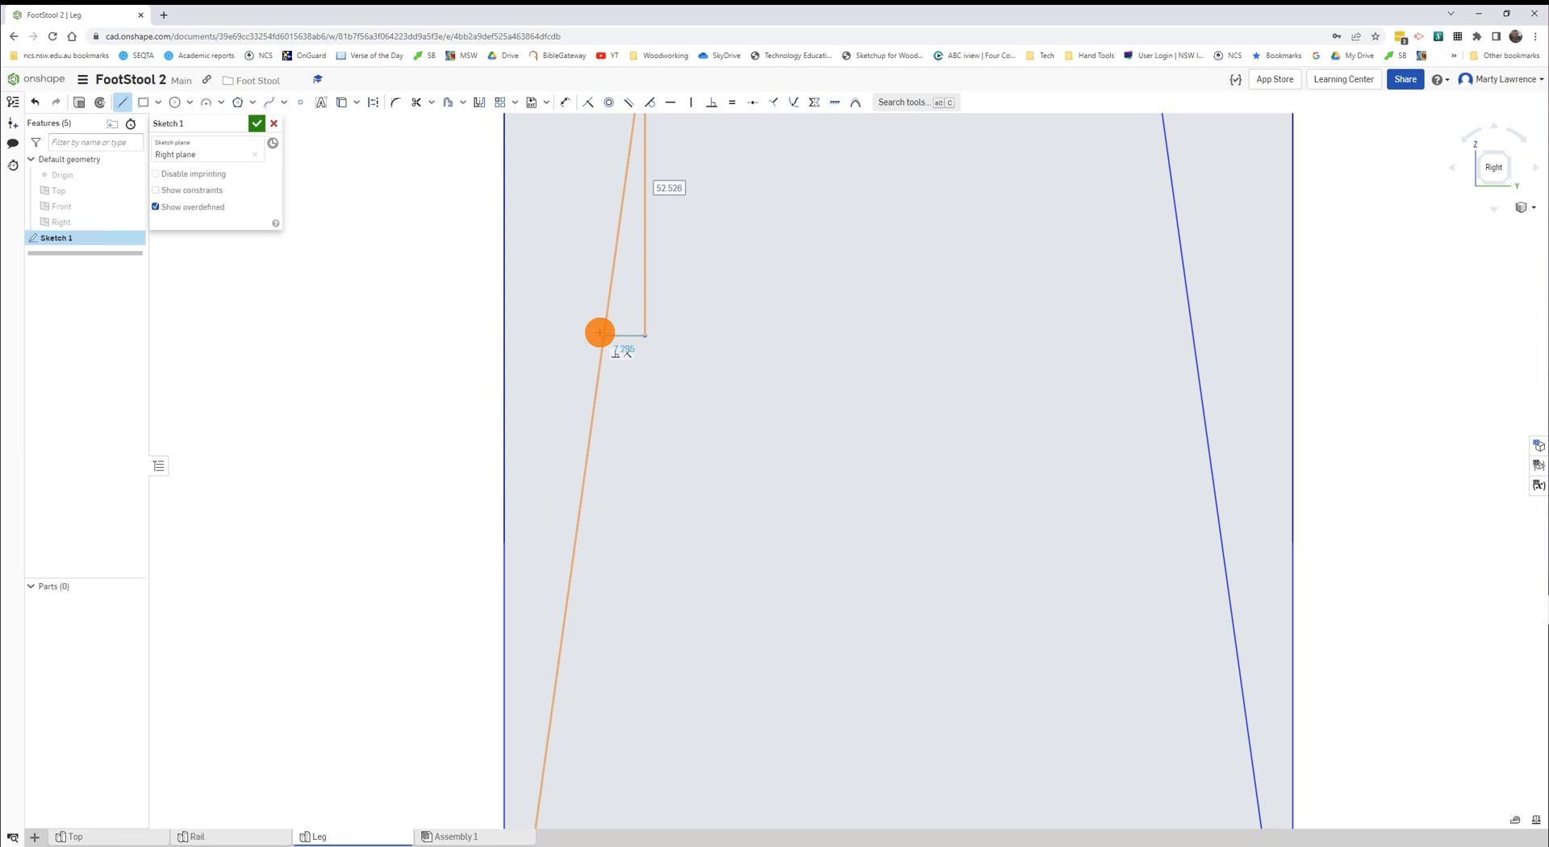
{"action": "left_click", "coordinate": [600, 333]}
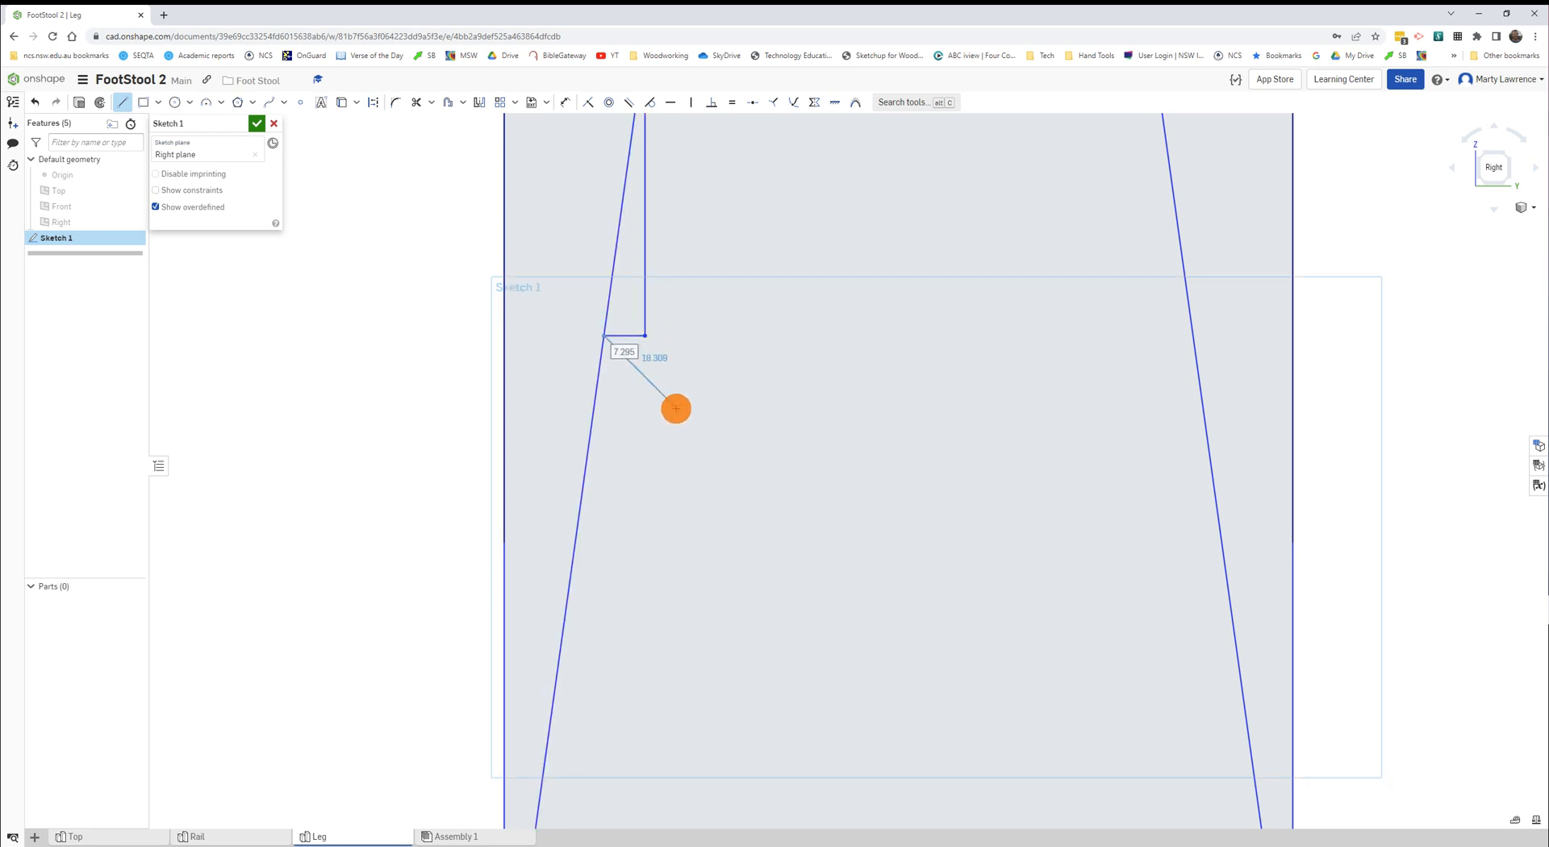
{"action": "key", "text": "Escape"}
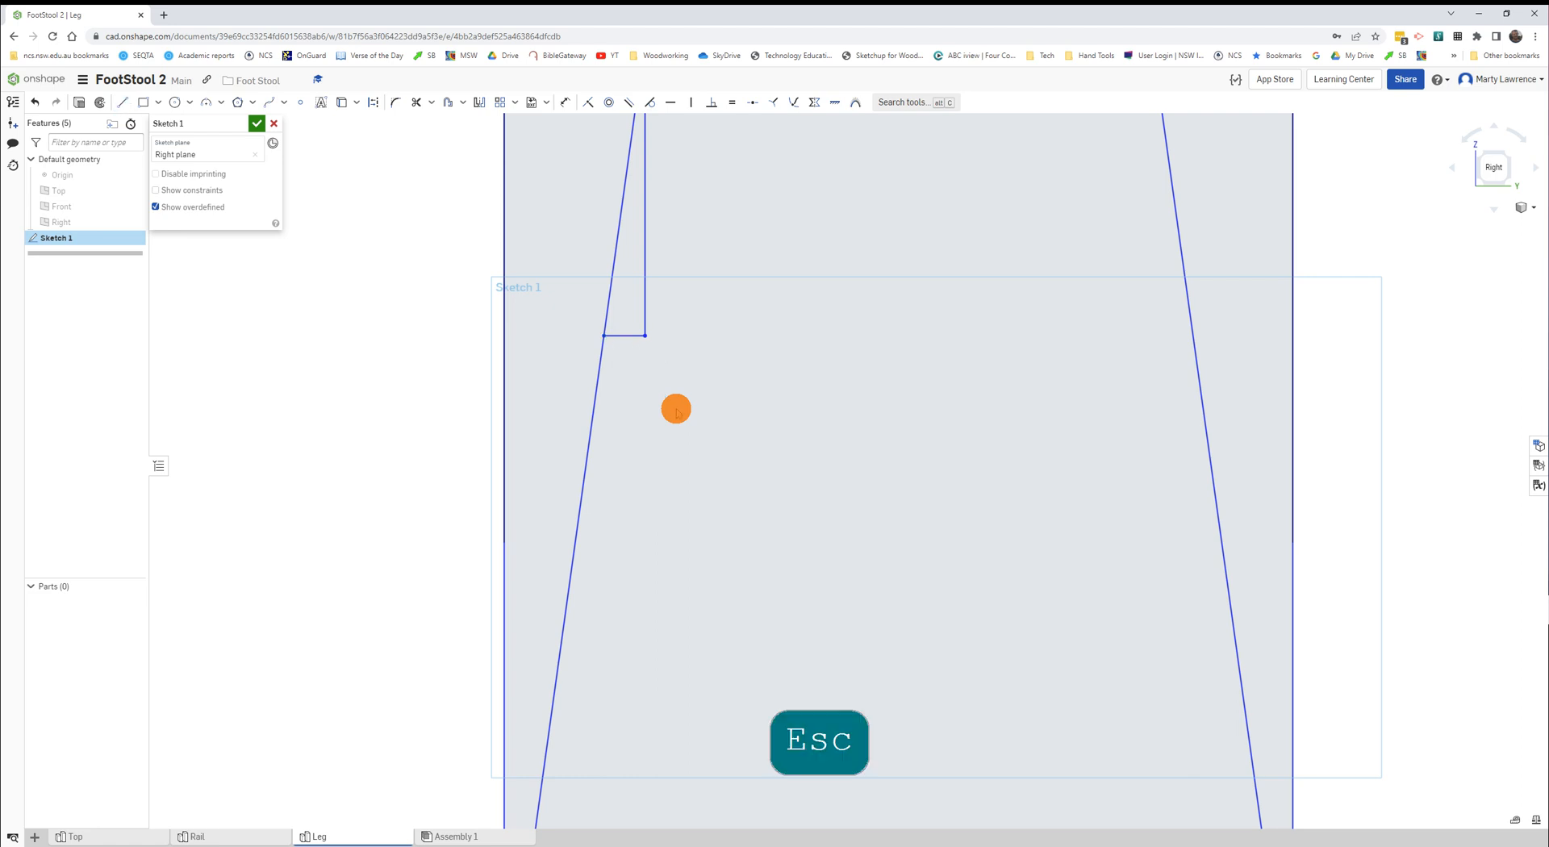
Draw a vertical line about 40 mm down from the right slanted line's upper end and a horizontal line about 6 mm across to the slanted line
{"action": "scroll", "coordinate": [726, 407], "scroll_direction": "down", "scroll_amount": 4}
{"action": "scroll", "coordinate": [1106, 205], "scroll_direction": "up", "scroll_amount": 2}
{"action": "middle_click_drag", "start_coordinate": [1102, 262], "coordinate": [1067, 348]}
{"action": "key", "text": "Escape"}
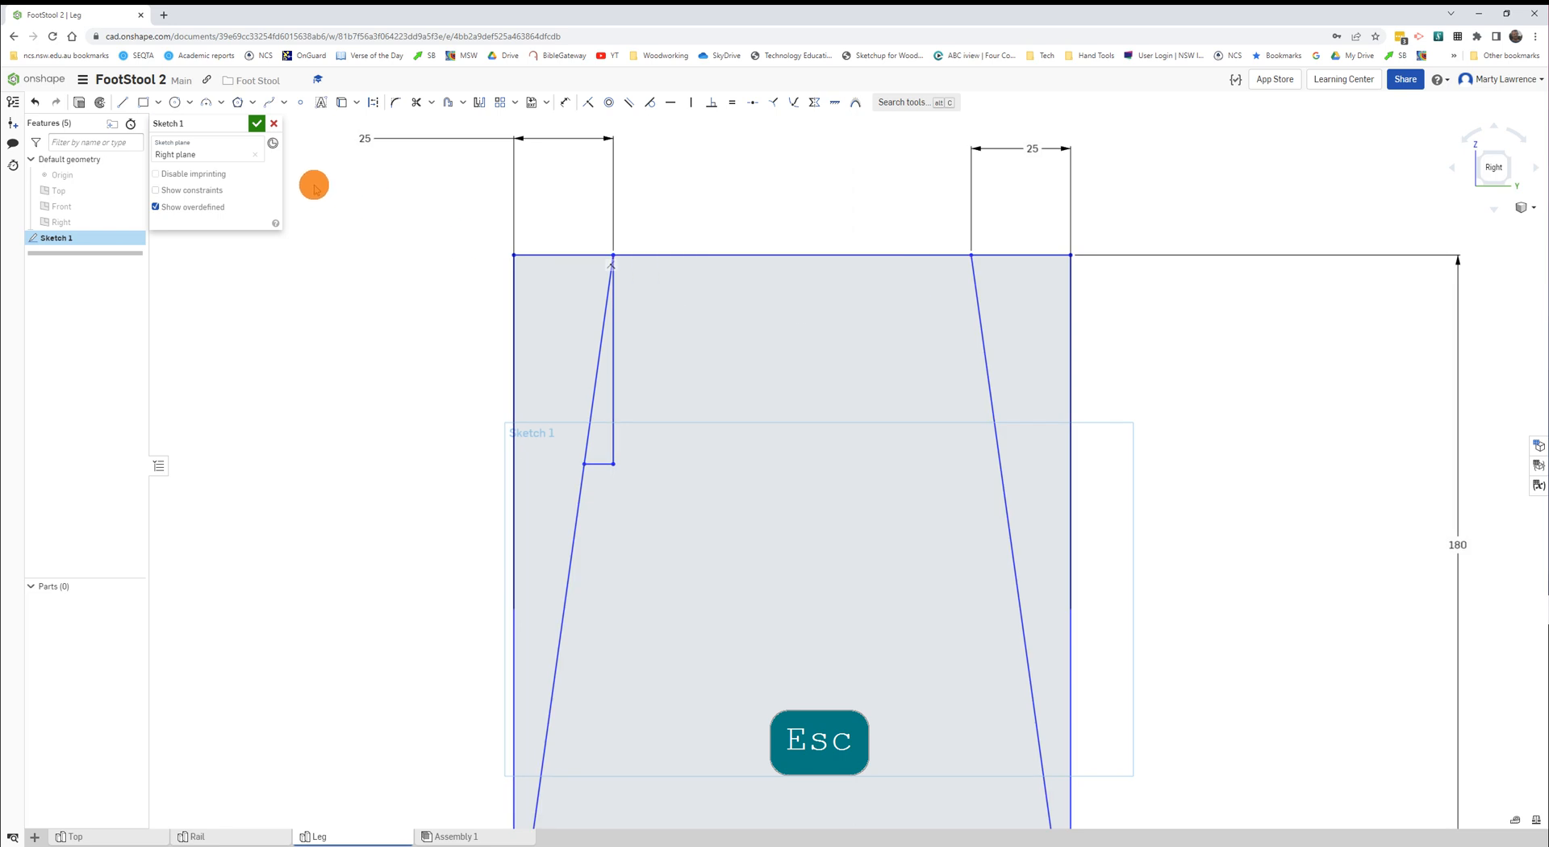
{"action": "left_click", "coordinate": [122, 102]}
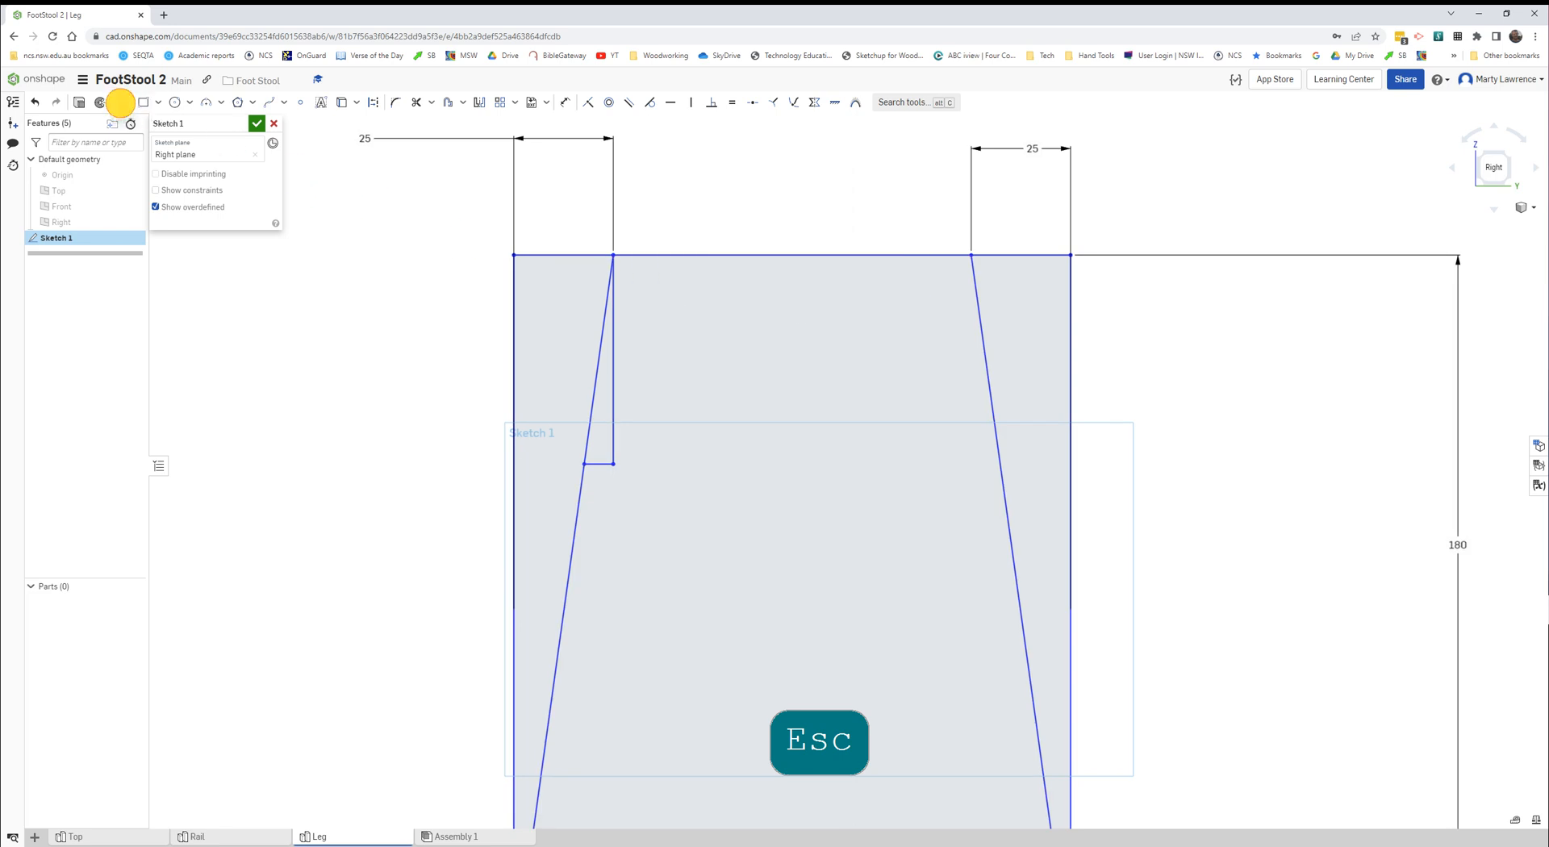
{"action": "left_click", "coordinate": [971, 255]}
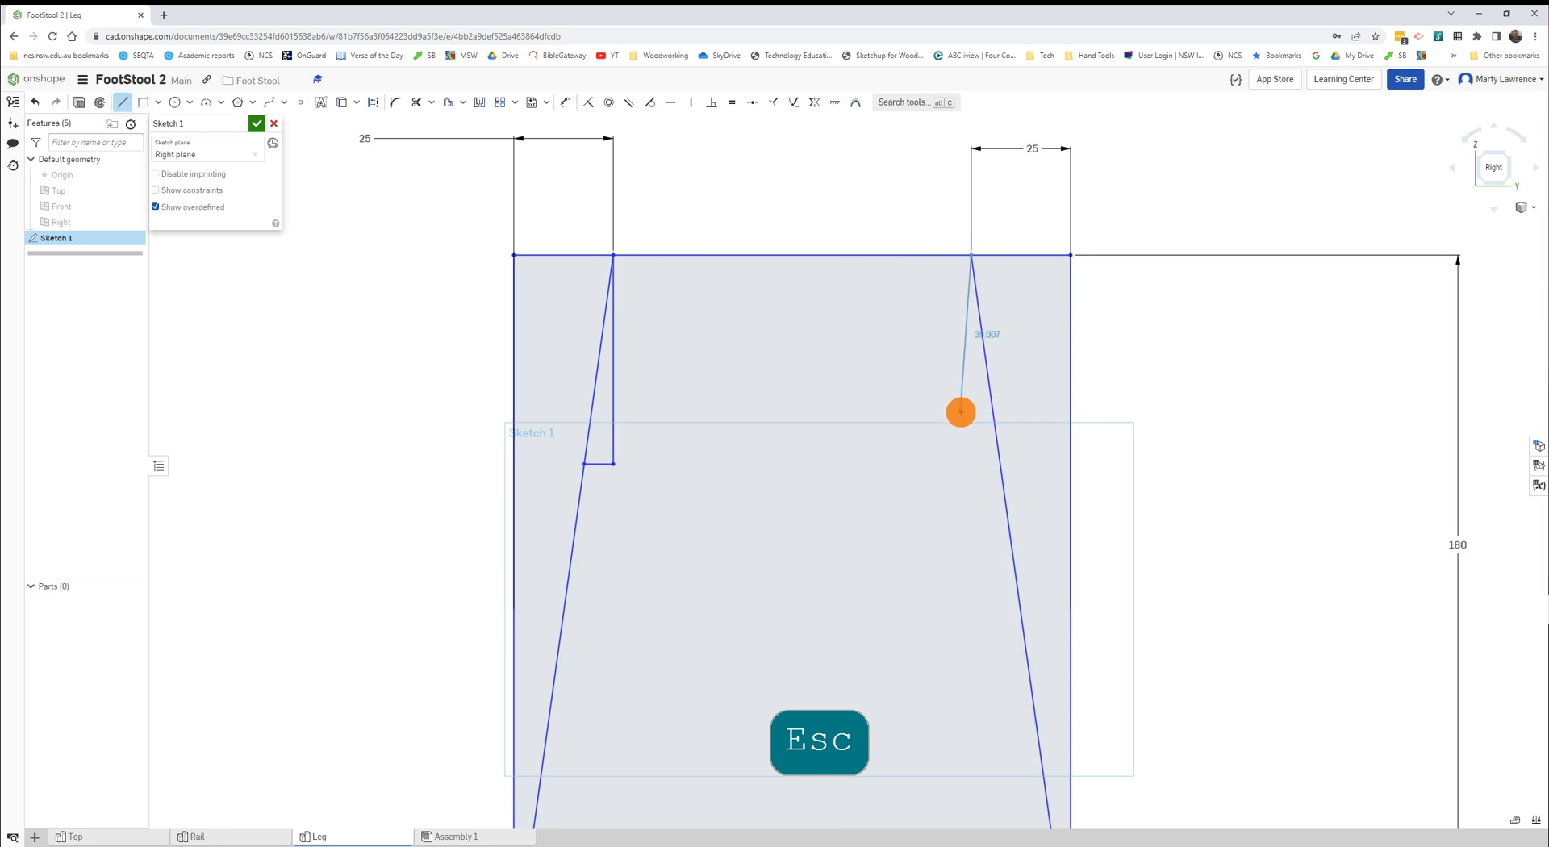
{"action": "left_click", "coordinate": [966, 414]}
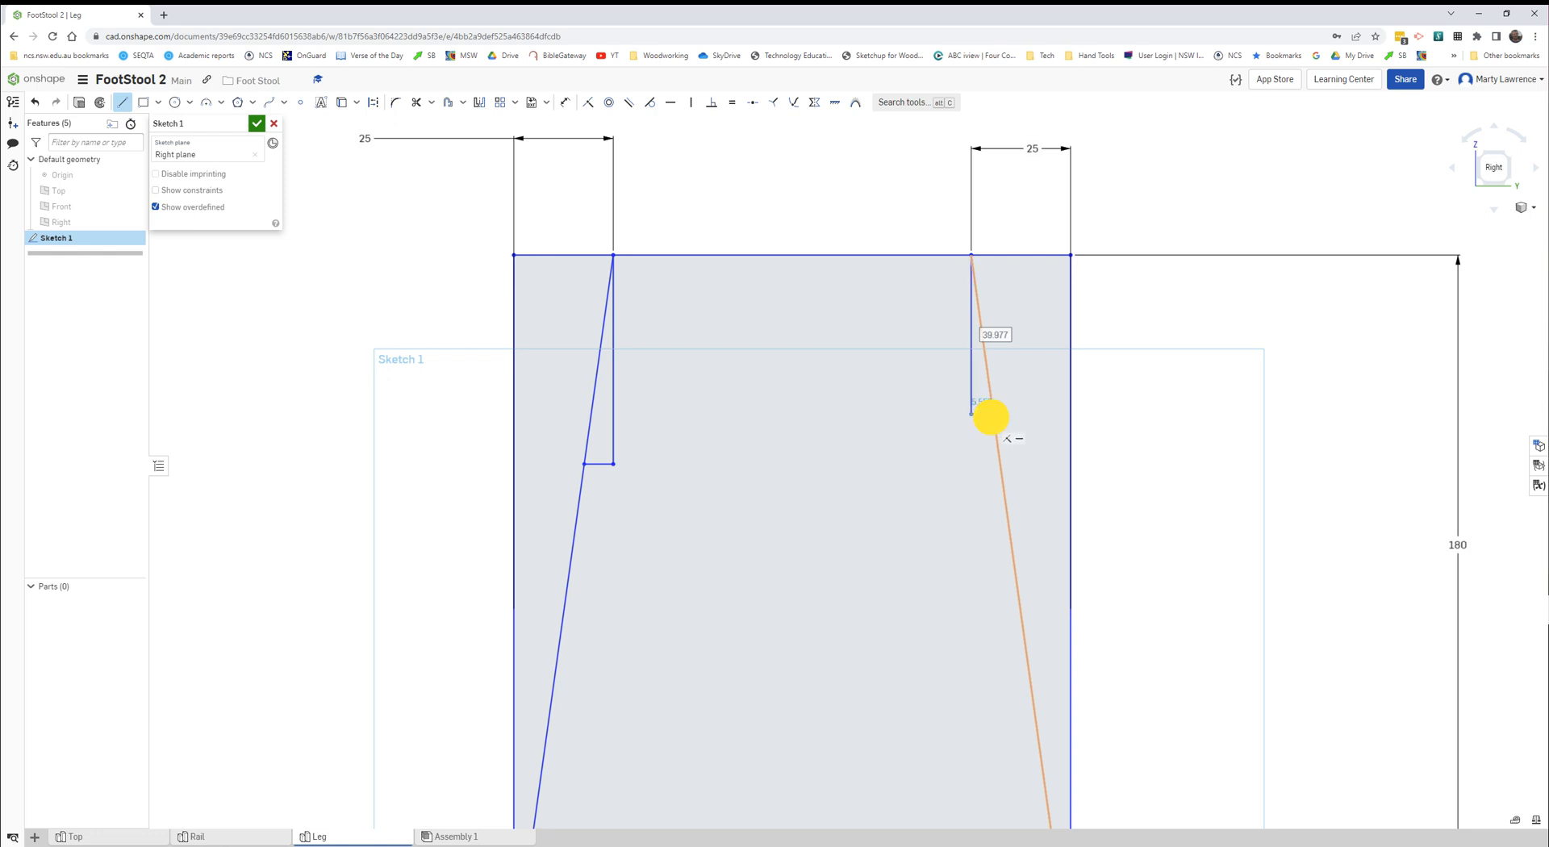
{"action": "left_click", "coordinate": [992, 415]}
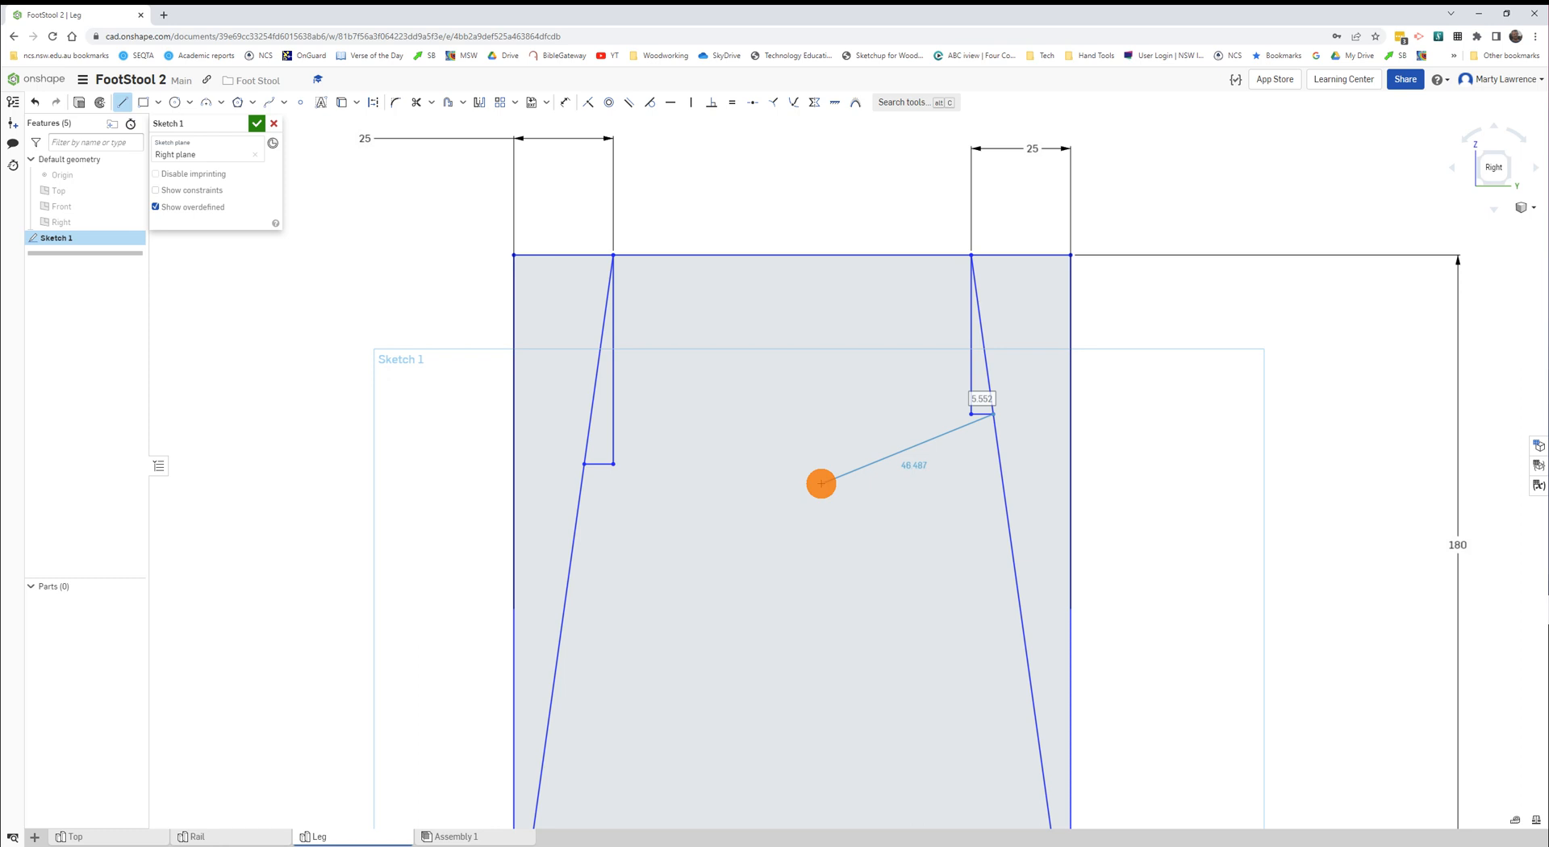
{"action": "key", "text": "Escape"}
{"action": "key", "text": "Escape"}
Dimension the left notch's short horizontal line 40 mm below the rectangle's top edge
{"action": "scroll", "coordinate": [768, 423], "scroll_direction": "up", "scroll_amount": 2}
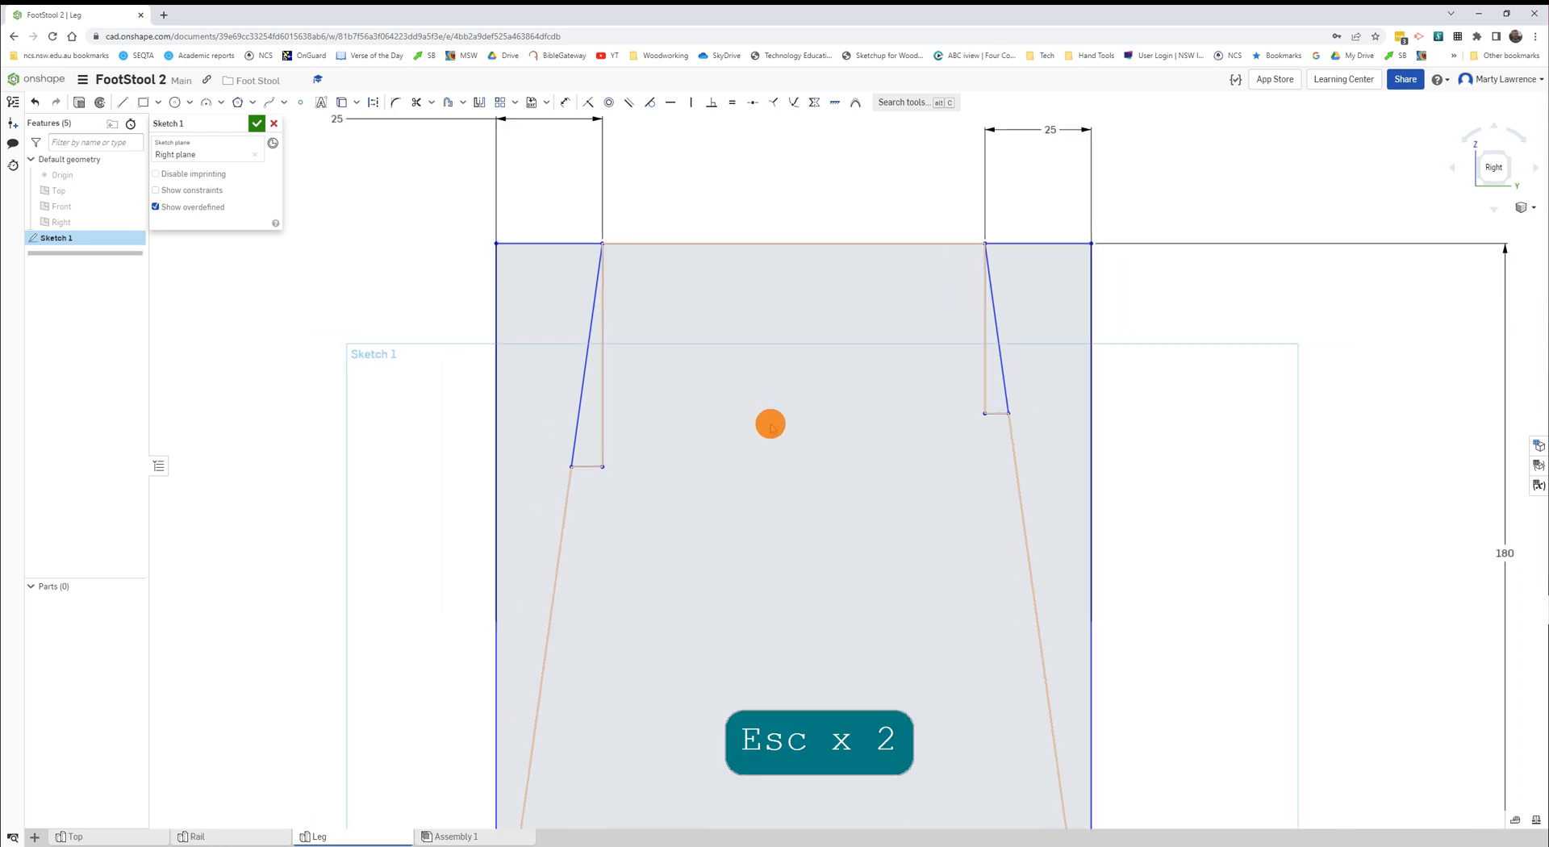
{"action": "scroll", "coordinate": [770, 424], "scroll_direction": "down", "scroll_amount": 3}
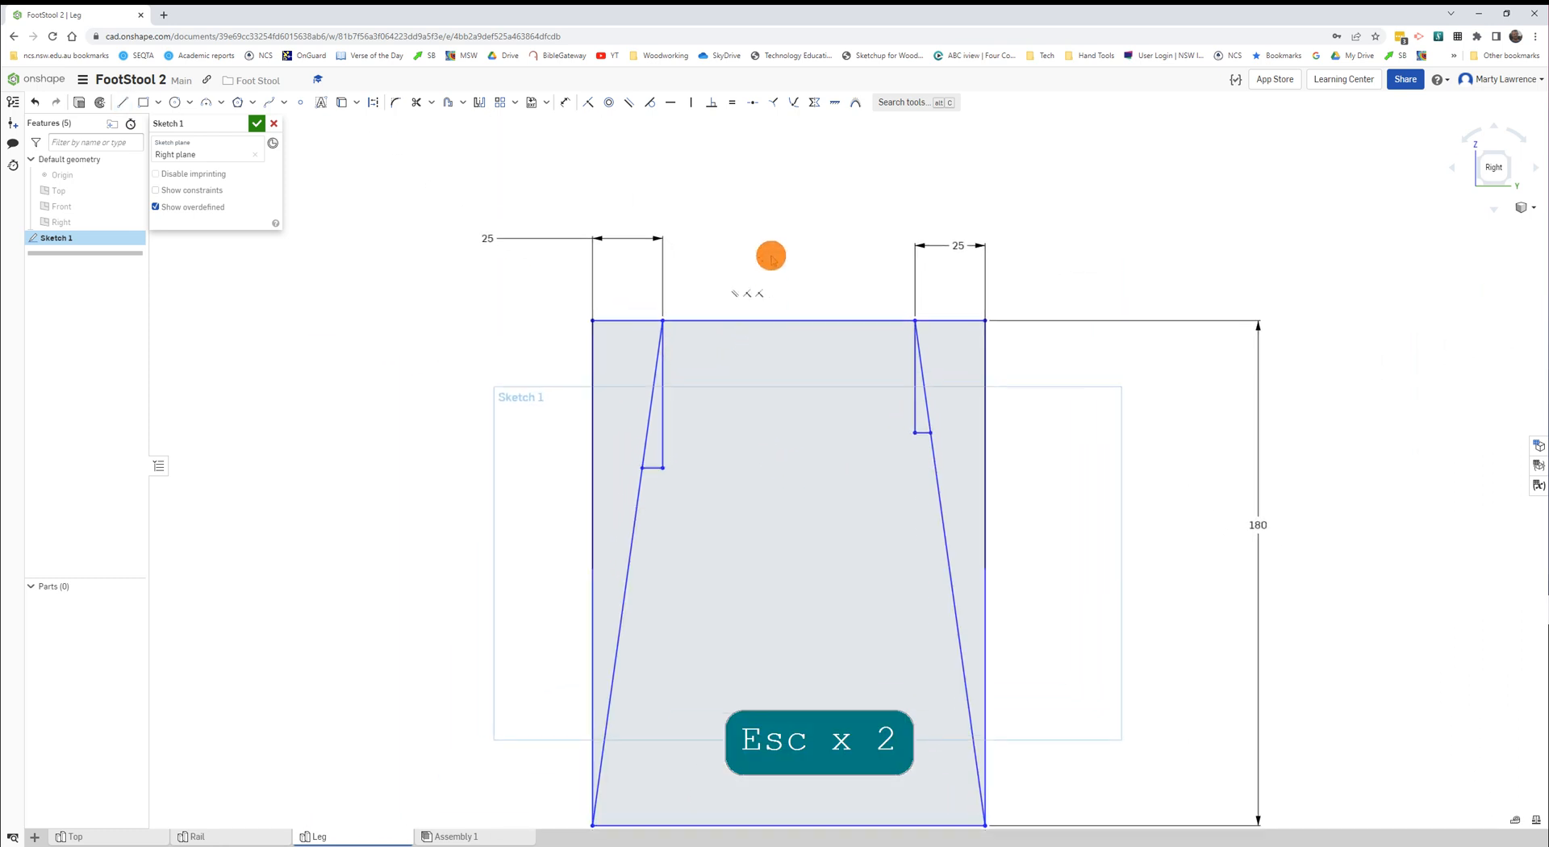
{"action": "left_click", "coordinate": [563, 103]}
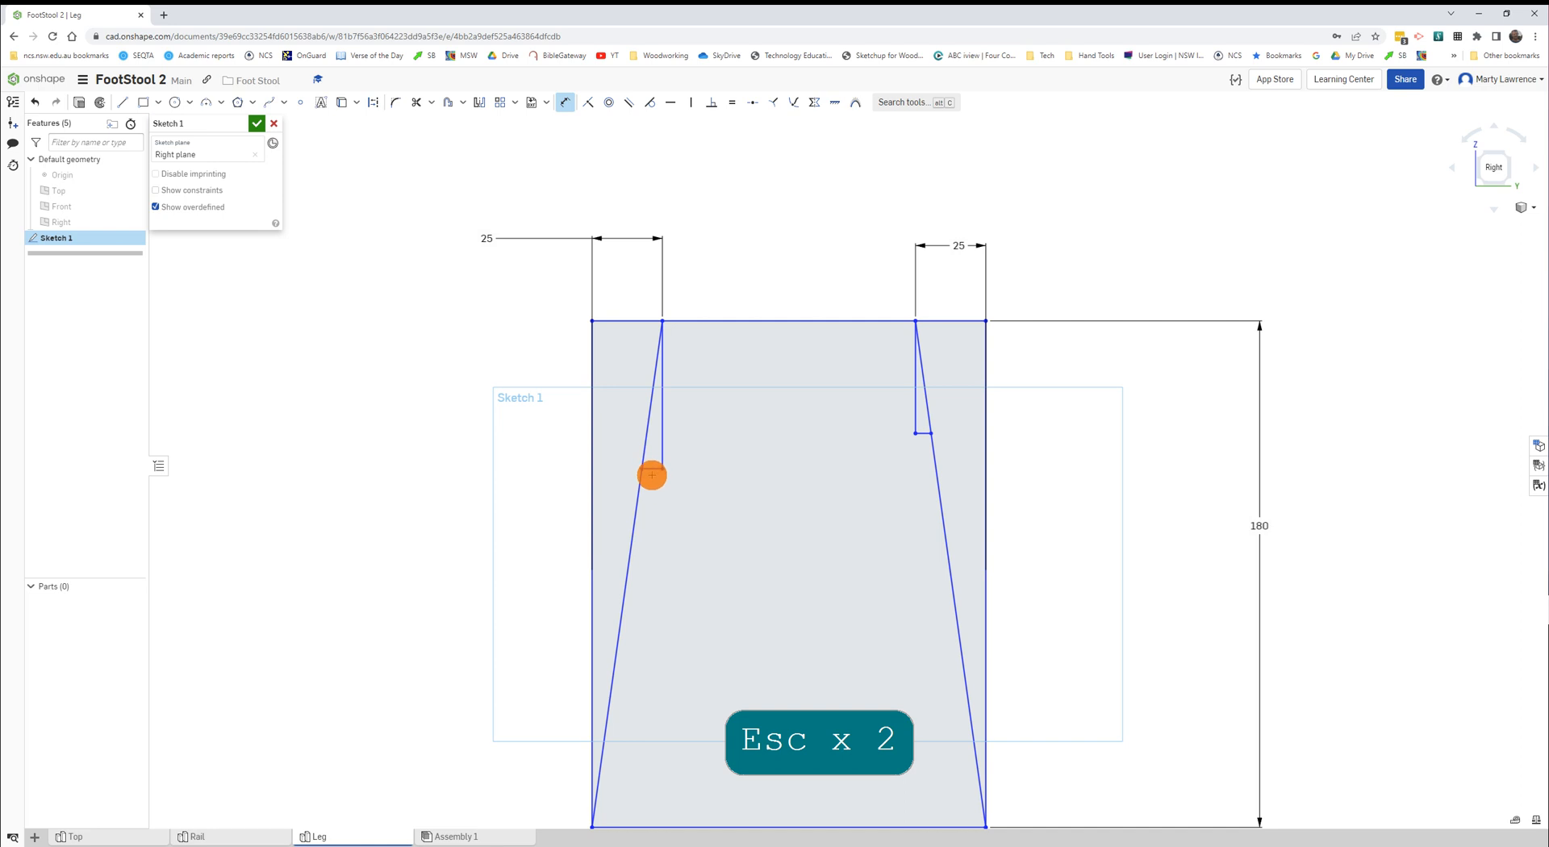
{"action": "left_click", "coordinate": [652, 469]}
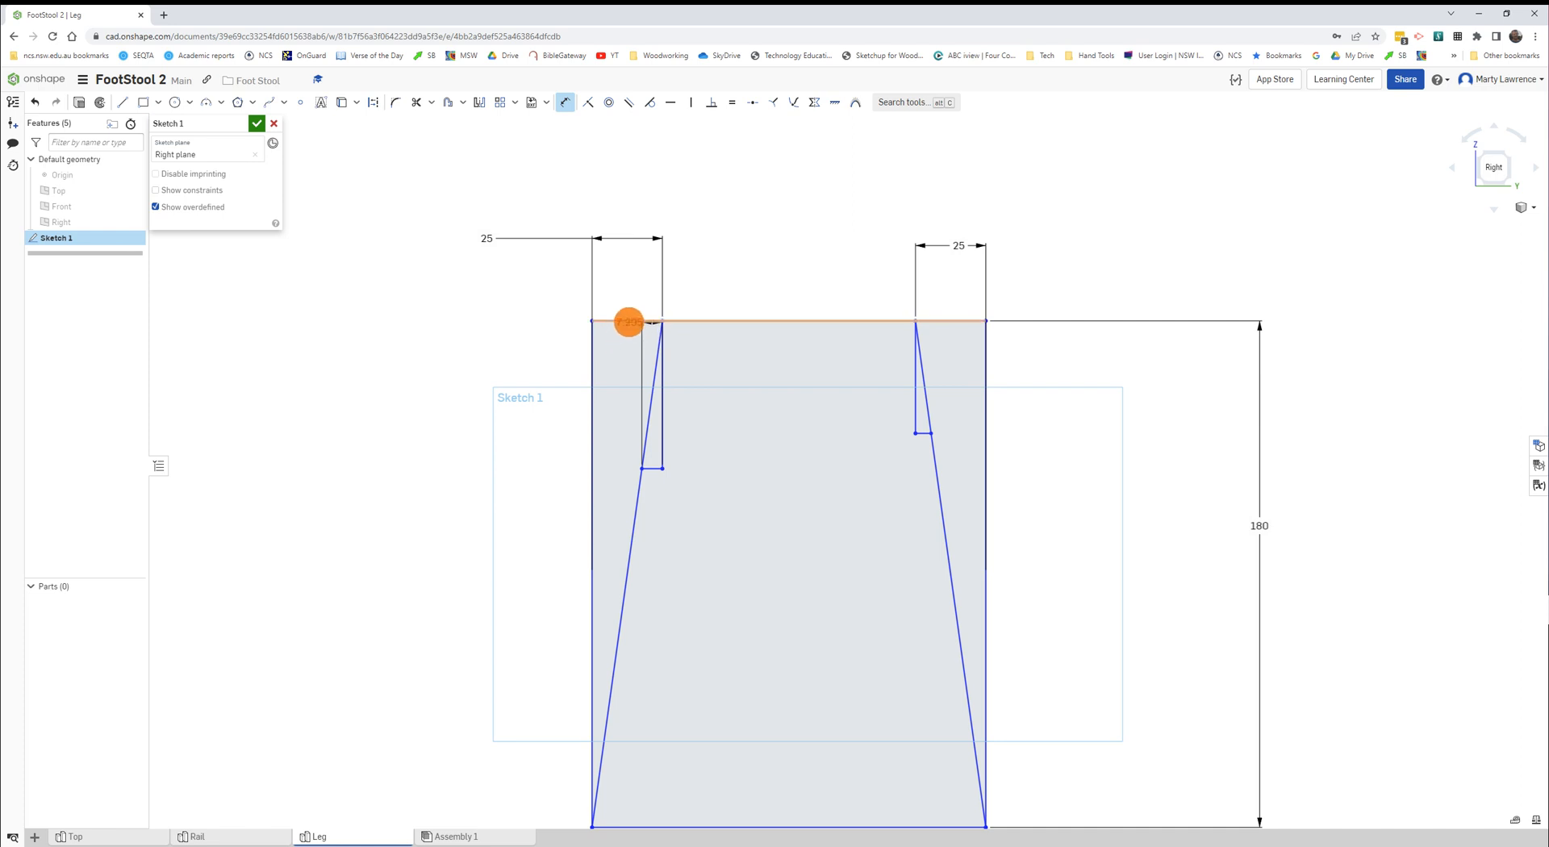
{"action": "left_click", "coordinate": [628, 322]}
{"action": "left_click", "coordinate": [410, 365]}
{"action": "type", "text": "40"}
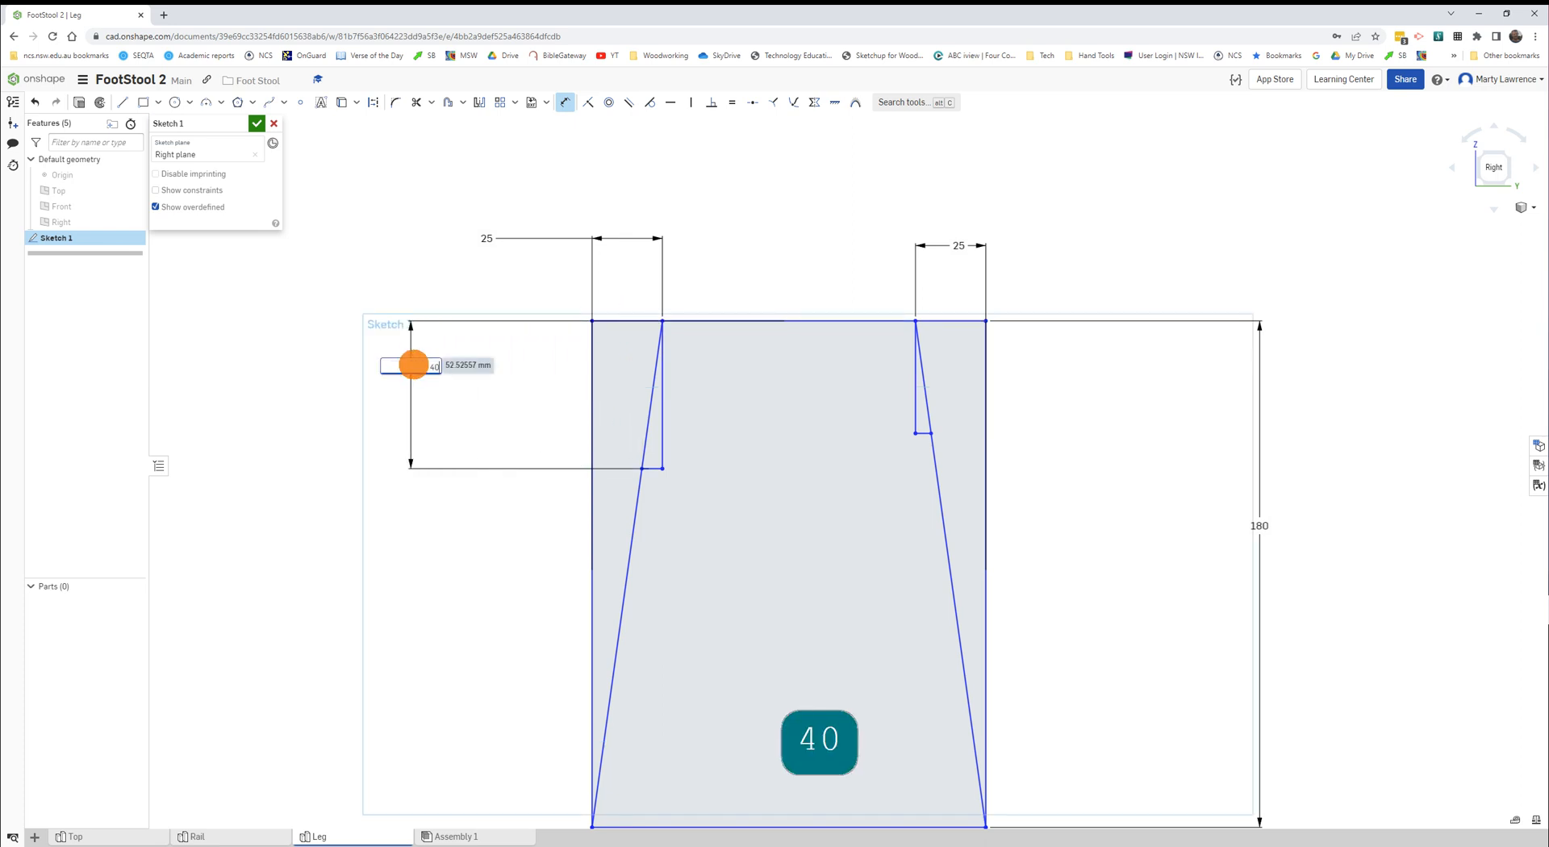
{"action": "key", "text": "Return"}
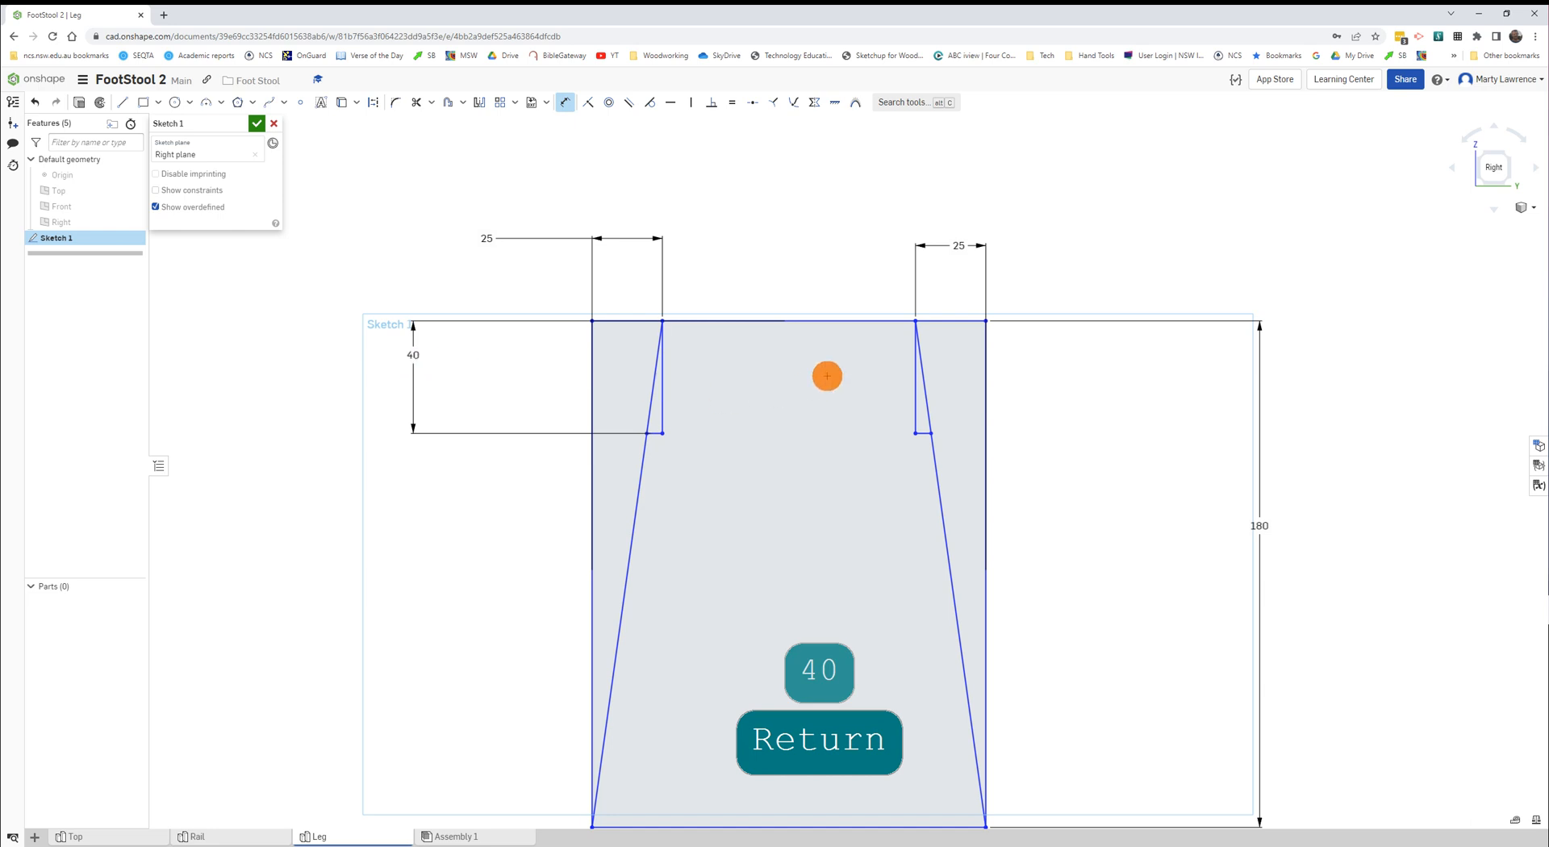
Dimension the right notch's lower end 40 mm below the rectangle's top edge
{"action": "left_click", "coordinate": [931, 433]}
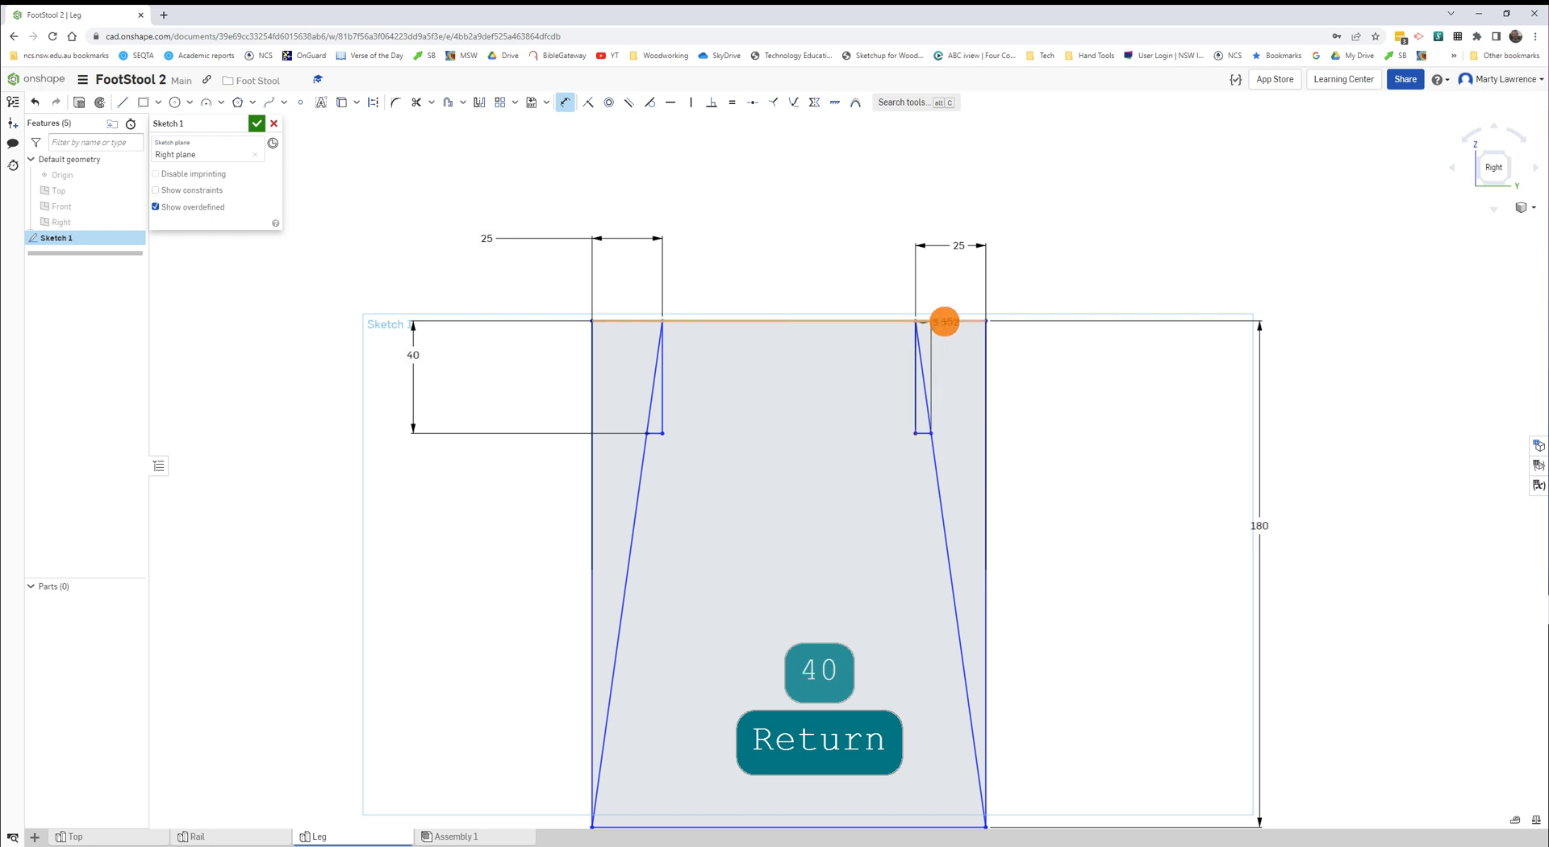
{"action": "left_click", "coordinate": [945, 322]}
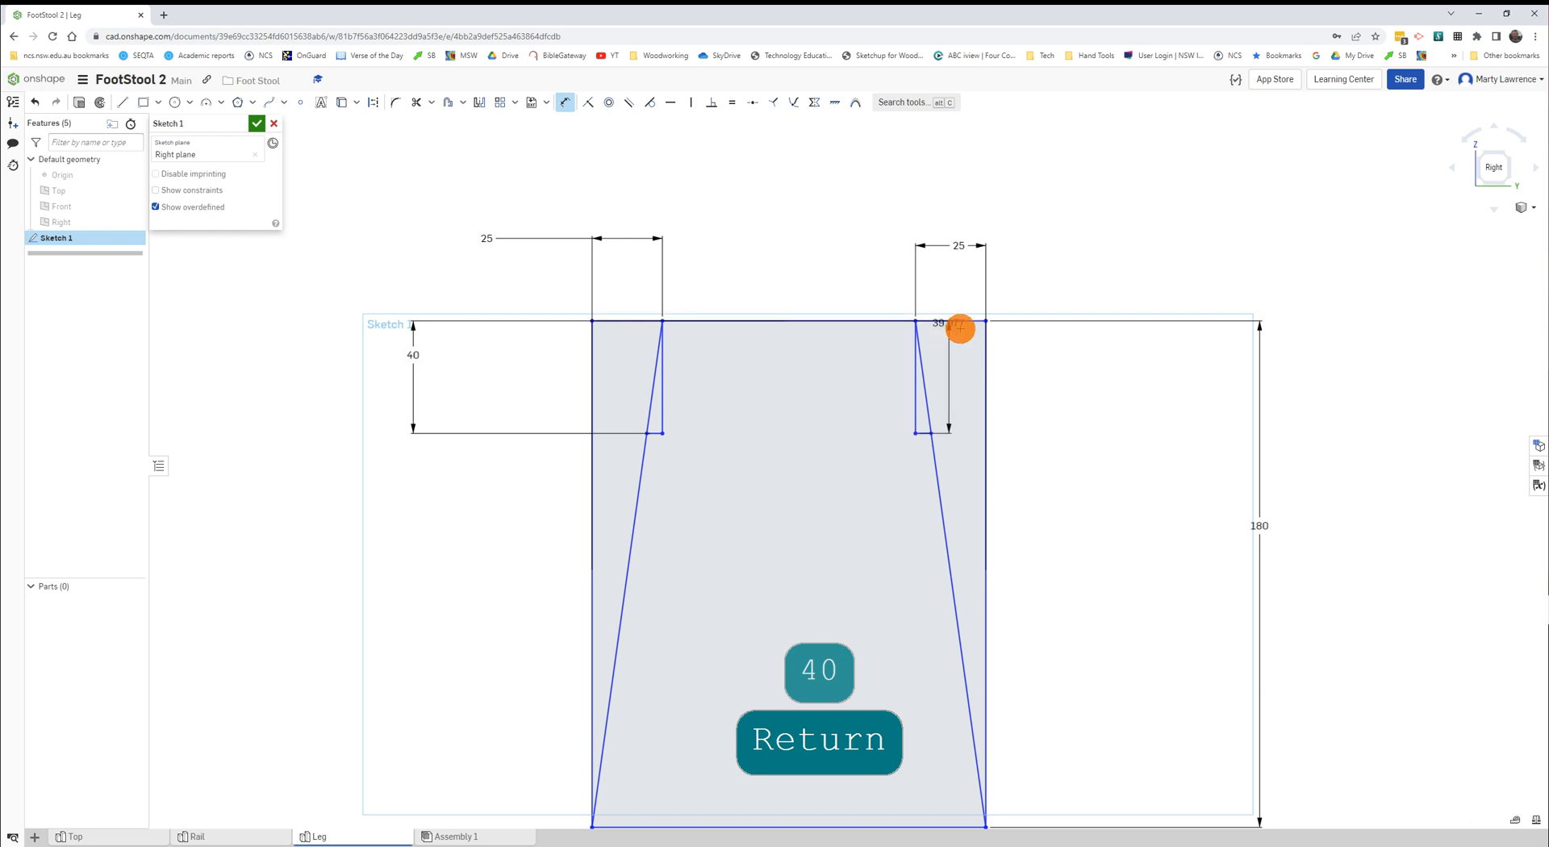
{"action": "left_click", "coordinate": [1093, 382]}
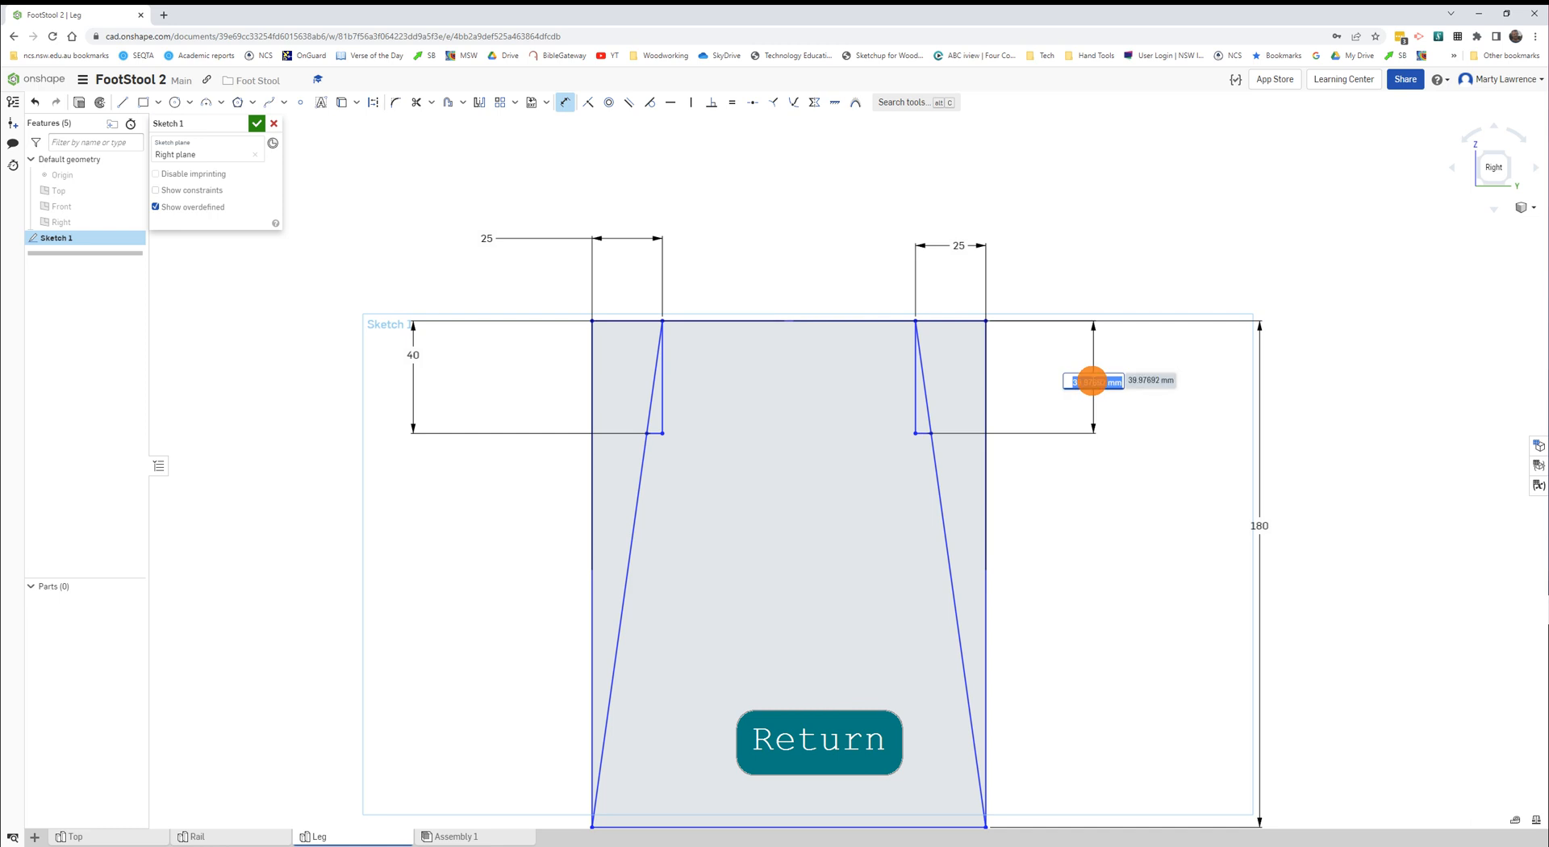
{"action": "type", "text": "40"}
{"action": "key", "text": "Return"}
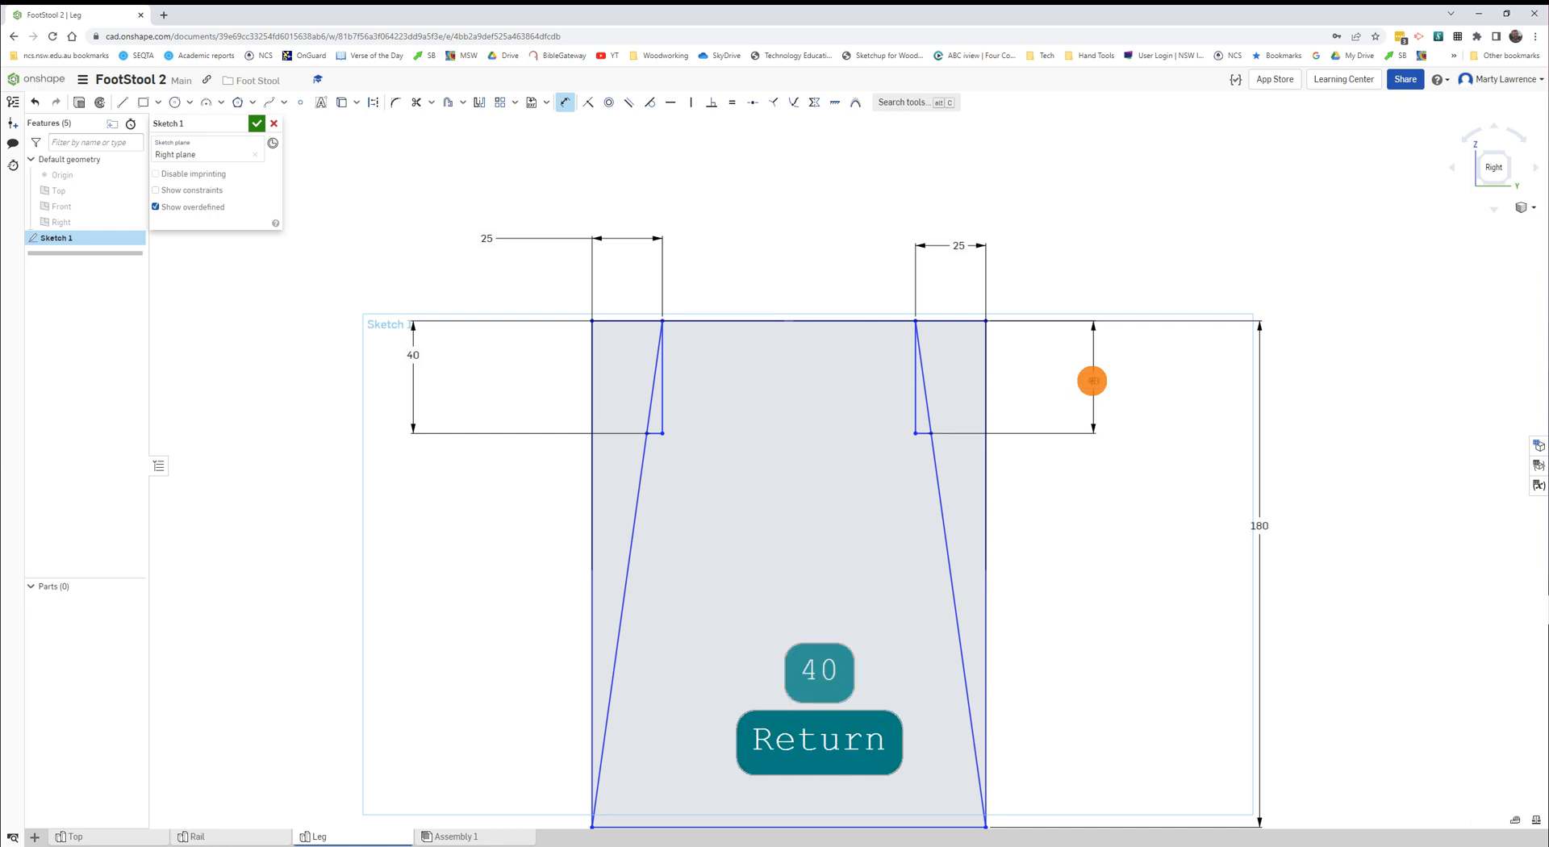
Draw a circle about 31 mm in diameter in the lower half of the profile, centred vertically above the bottom edge's midpoint
{"action": "scroll", "coordinate": [878, 461], "scroll_direction": "down", "scroll_amount": 3}
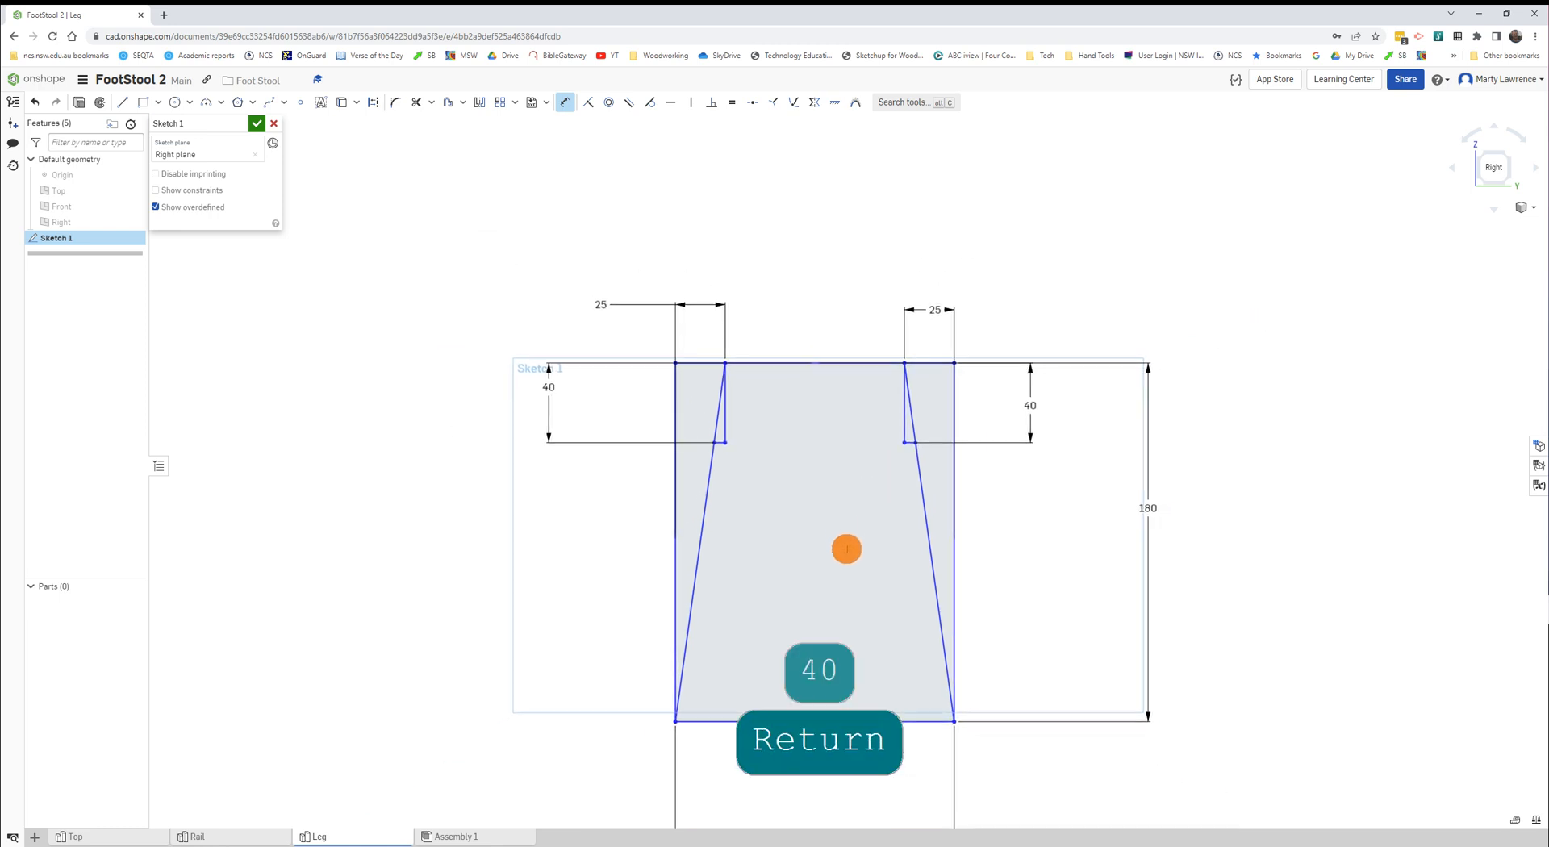
{"action": "scroll", "coordinate": [847, 787], "scroll_direction": "up", "scroll_amount": 1}
{"action": "scroll", "coordinate": [848, 782], "scroll_direction": "up", "scroll_amount": 1}
{"action": "middle_click_drag", "start_coordinate": [848, 783], "coordinate": [868, 670]}
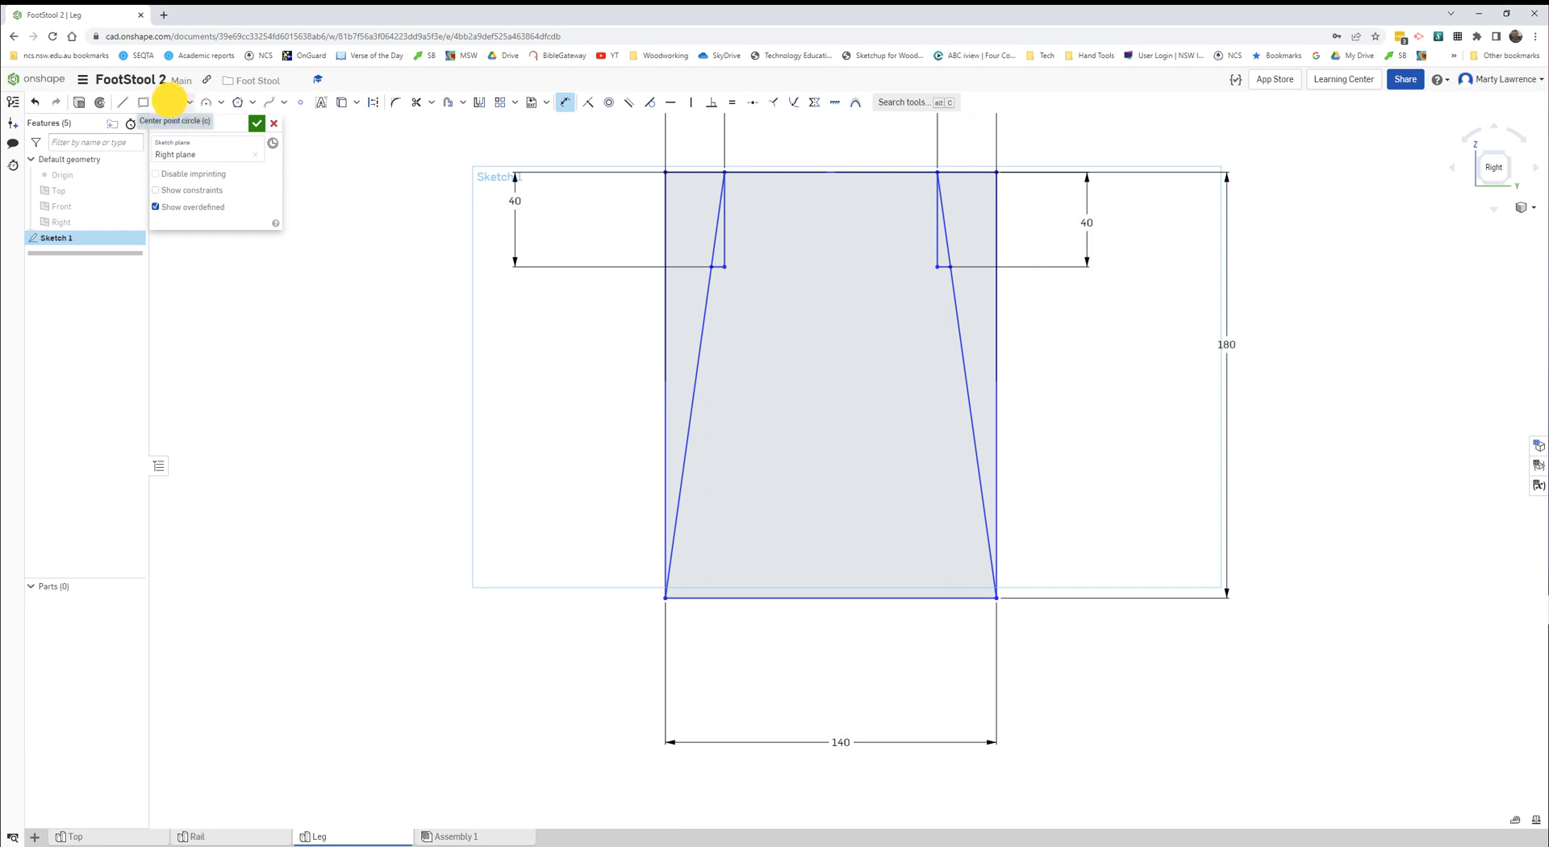
{"action": "left_click", "coordinate": [171, 102]}
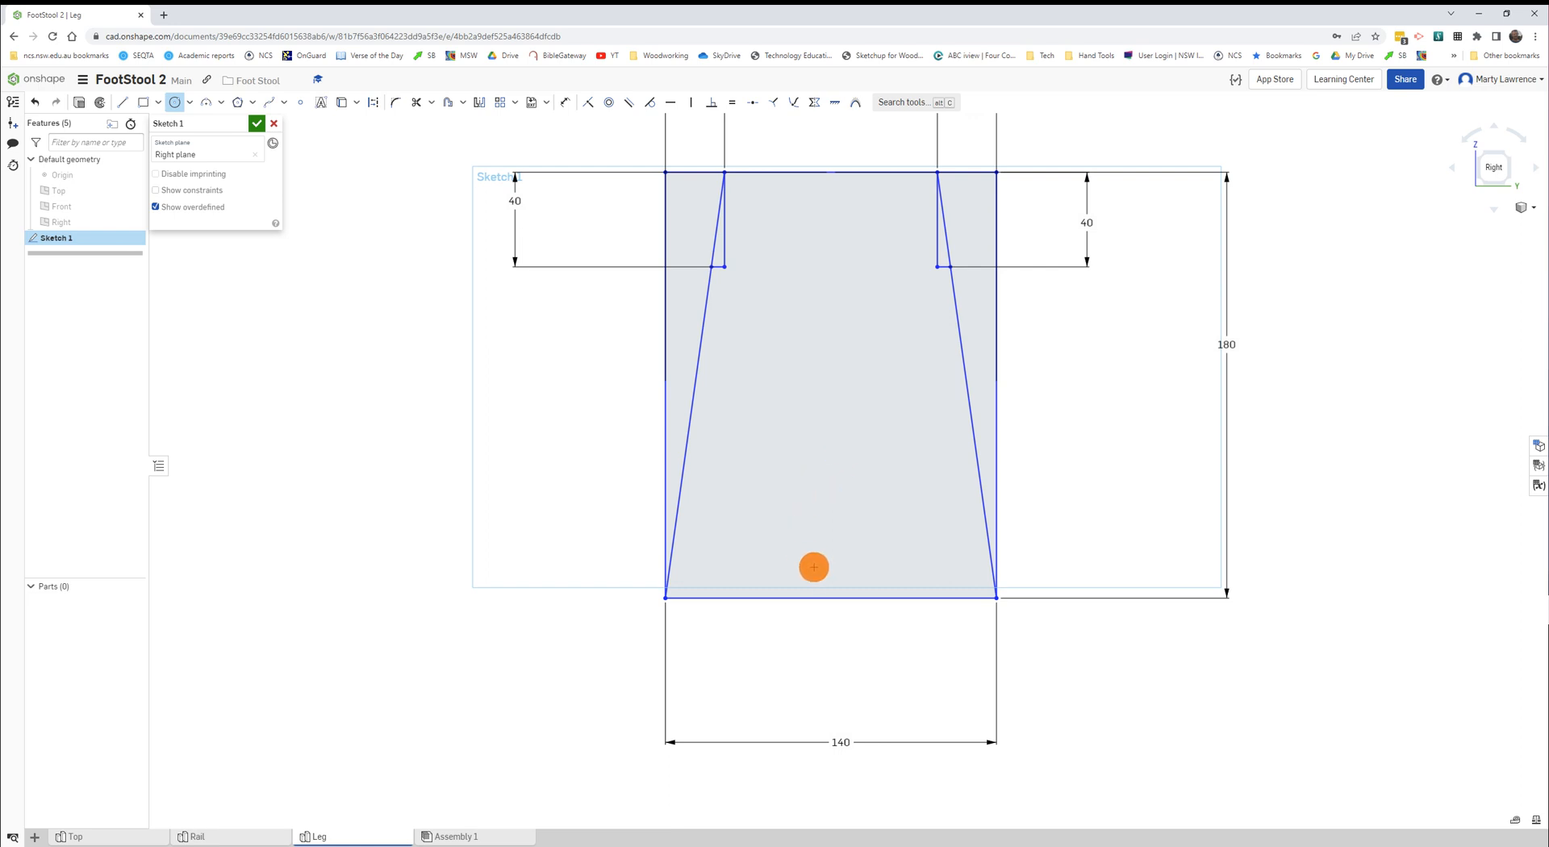
{"action": "left_click", "coordinate": [176, 109]}
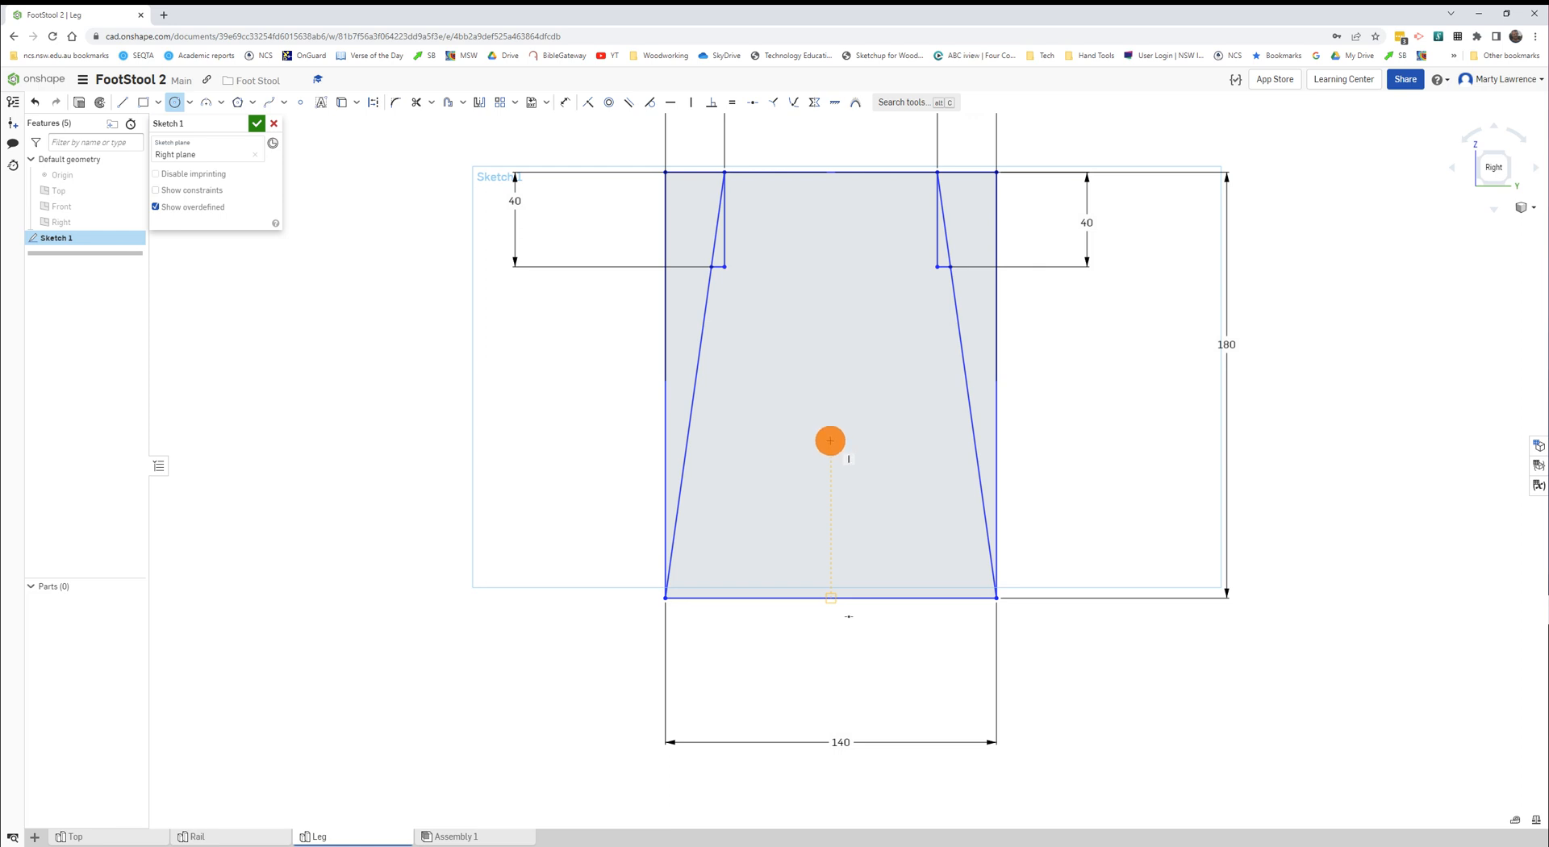
{"action": "left_click", "coordinate": [830, 440]}
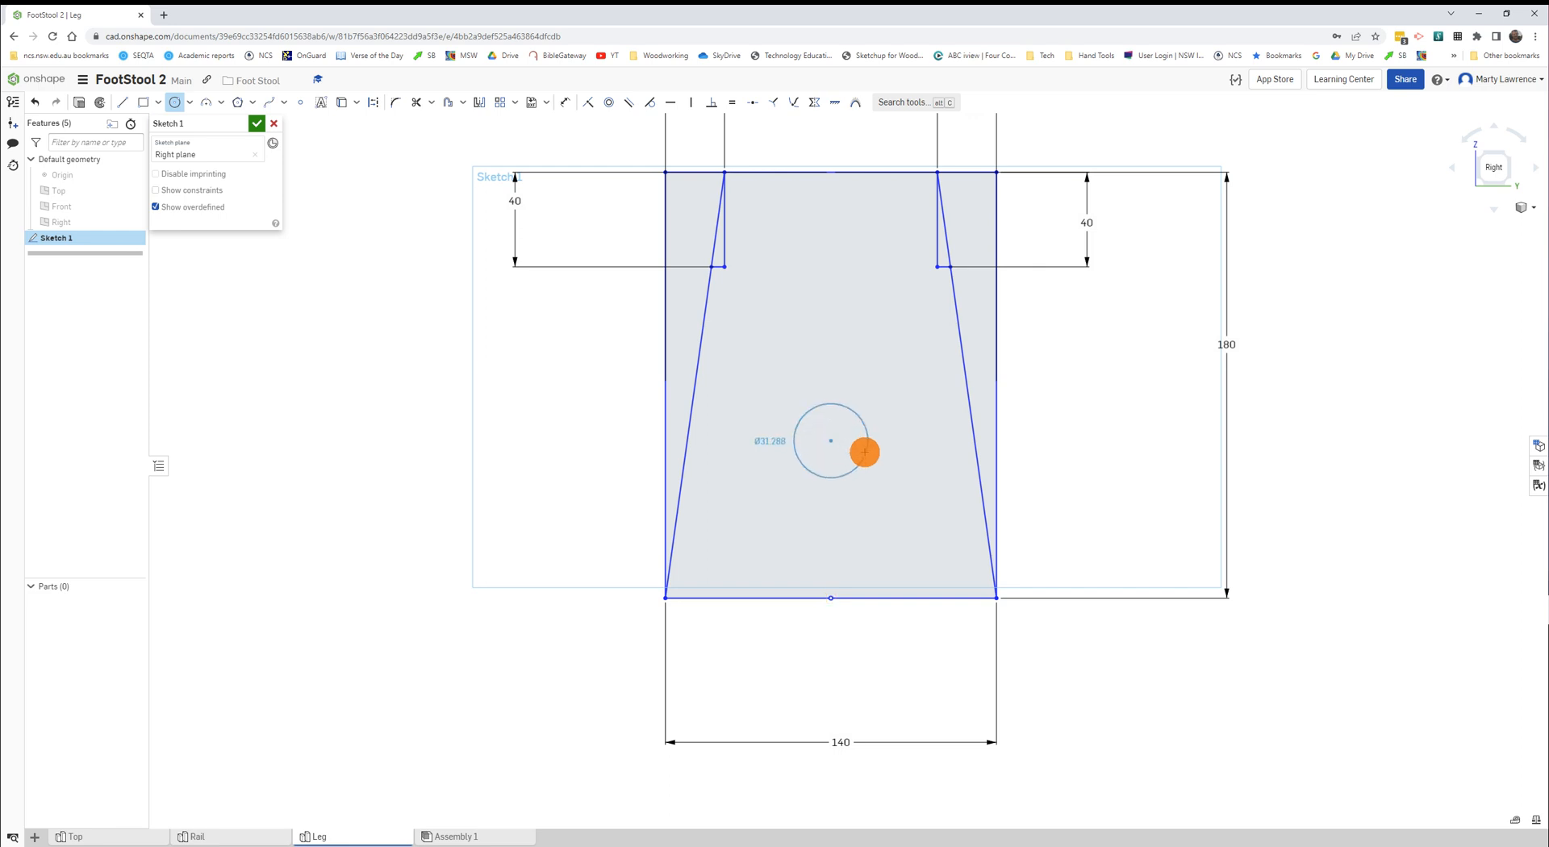
{"action": "left_click", "coordinate": [864, 452]}
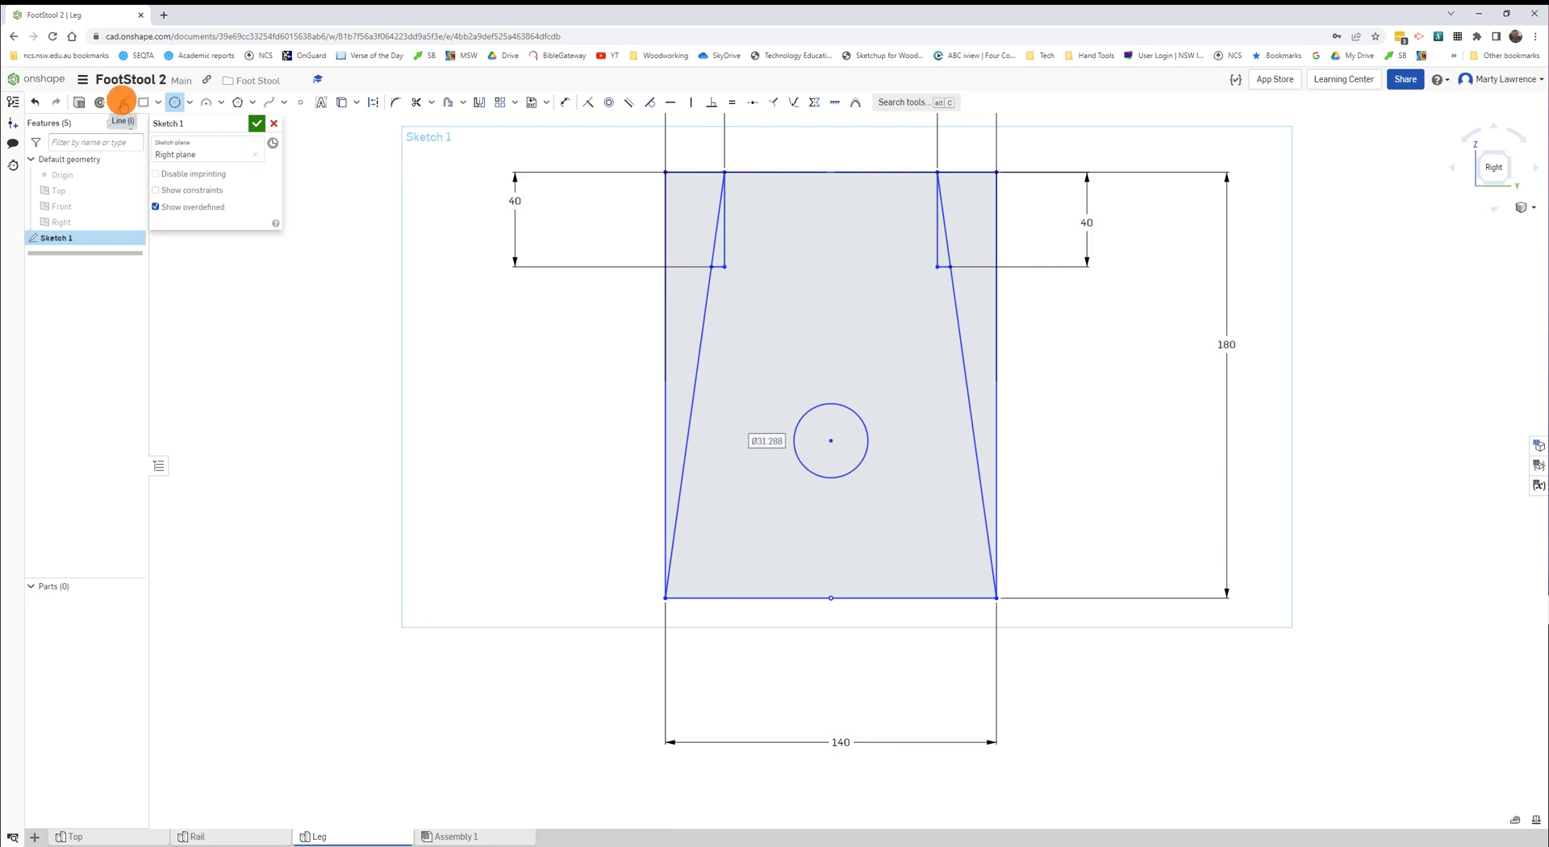
Draw a slanted line about 74 mm long from the circle's centre down to the bottom edge, left of its midpoint
{"action": "left_click", "coordinate": [122, 103]}
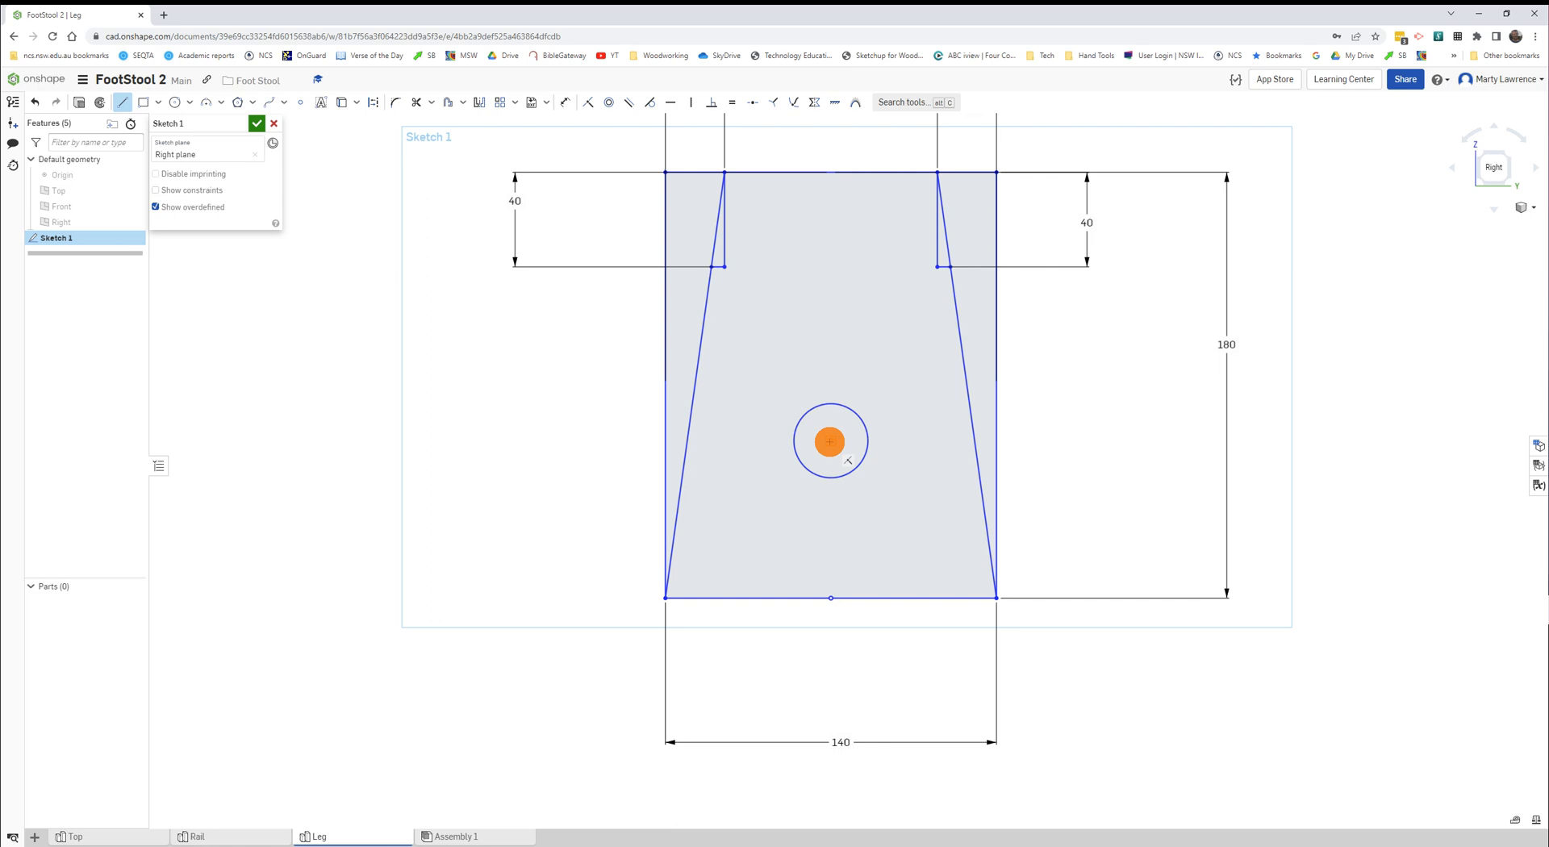
{"action": "left_click", "coordinate": [830, 442]}
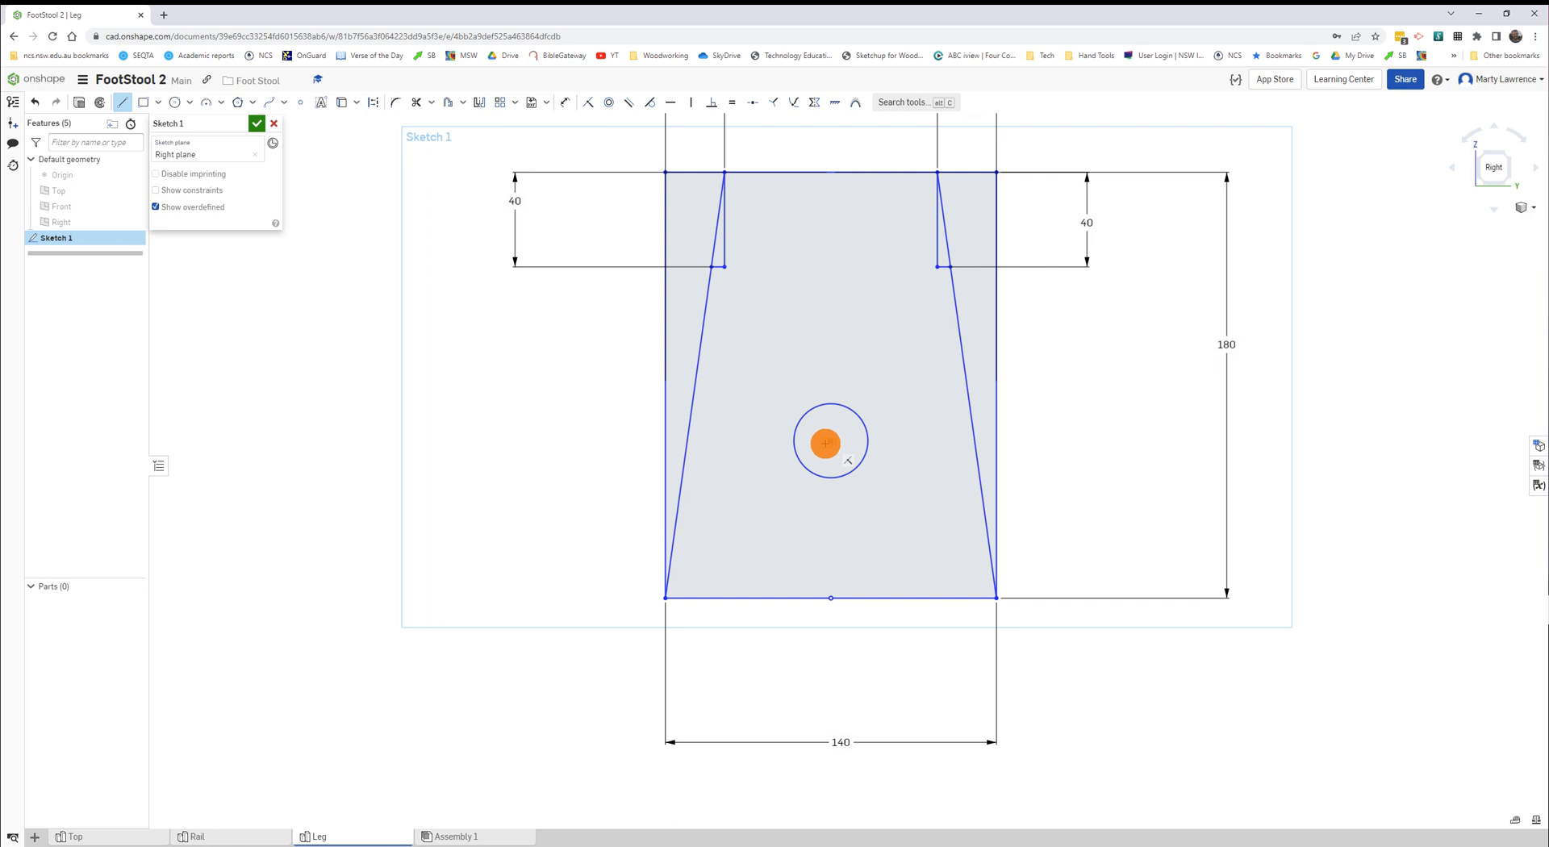
{"action": "left_click", "coordinate": [753, 598]}
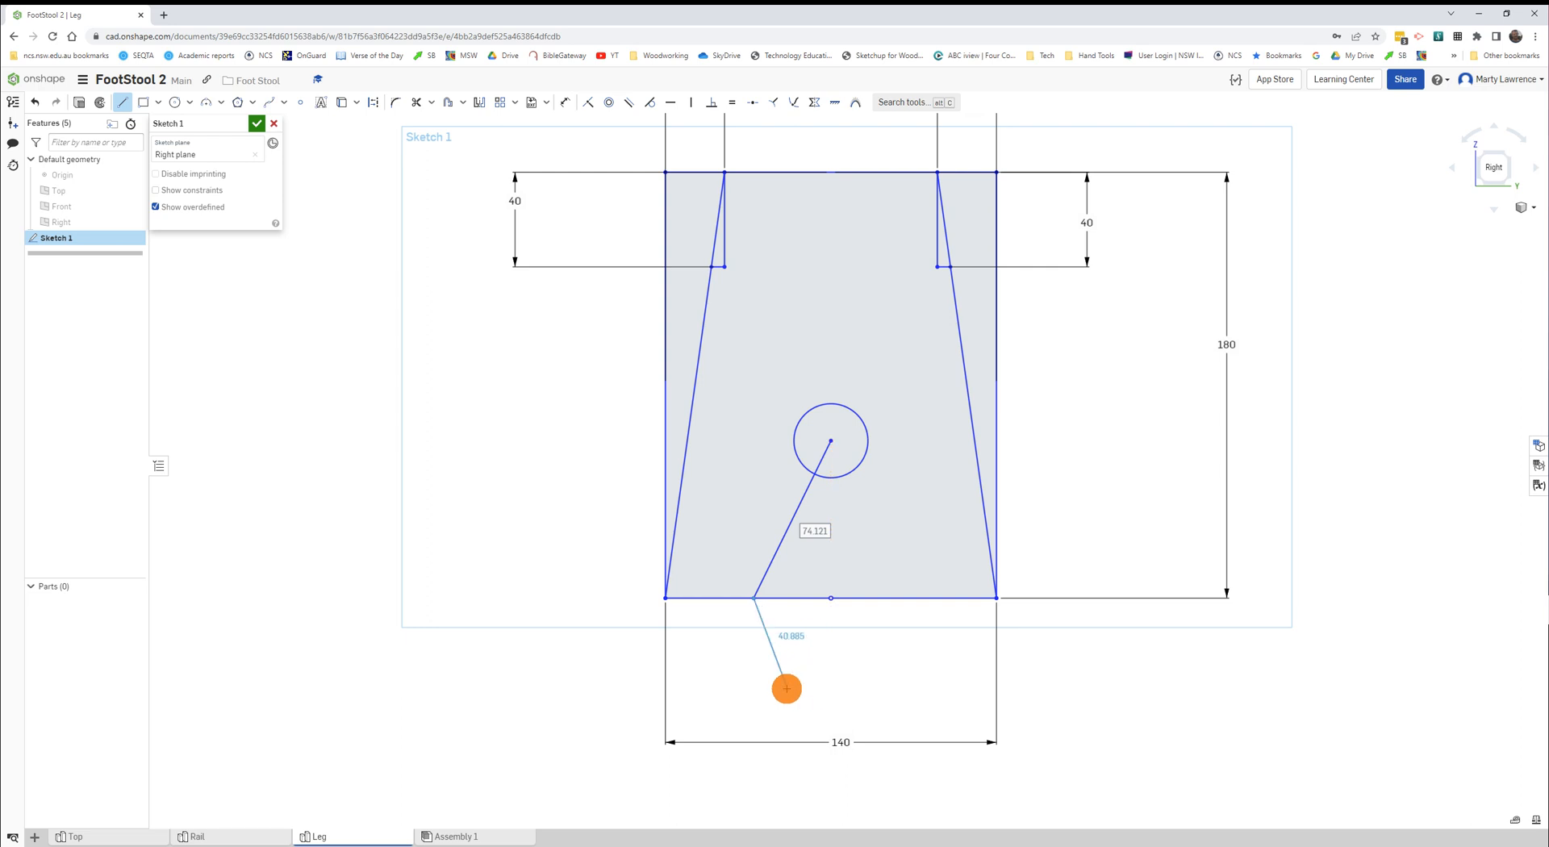
{"action": "key", "text": "Escape"}
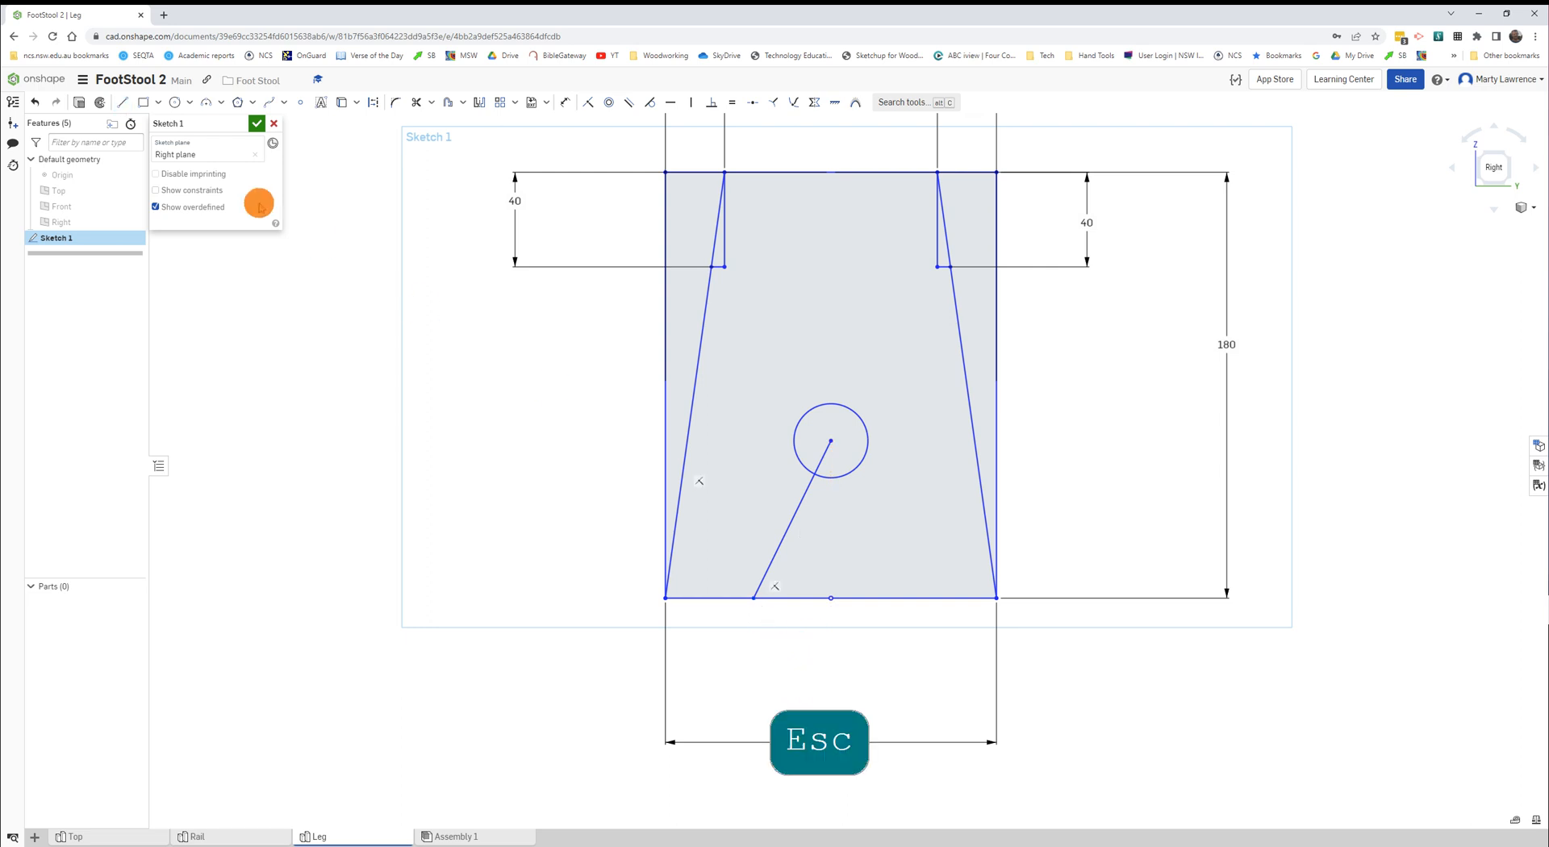
Draw a slanted line about 75 mm long from the circle's centre down to the bottom edge, right of its midpoint
{"action": "left_click", "coordinate": [122, 103]}
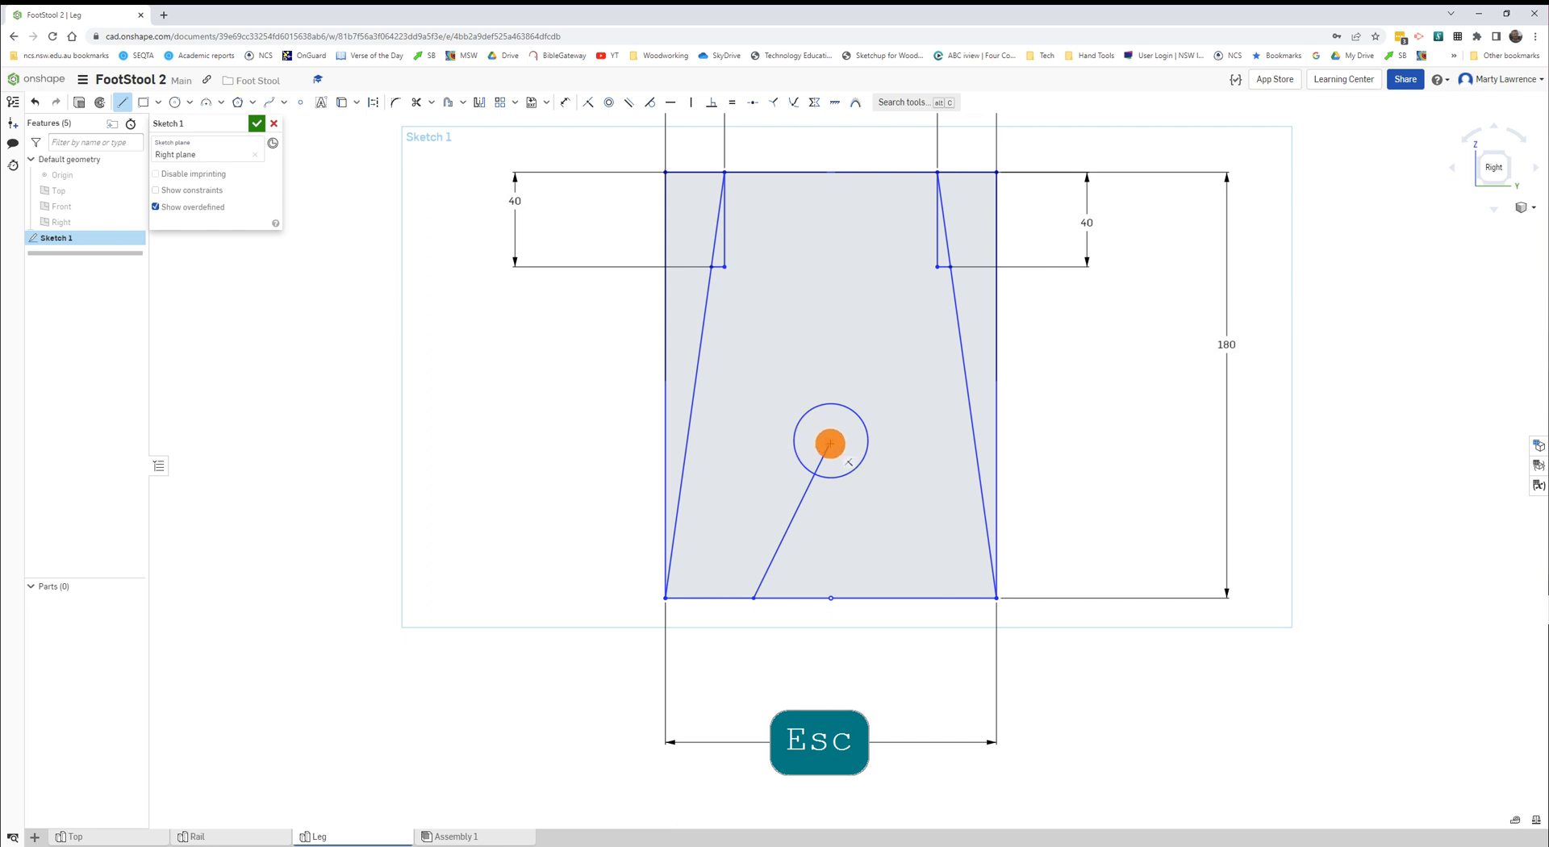
{"action": "left_click", "coordinate": [830, 442]}
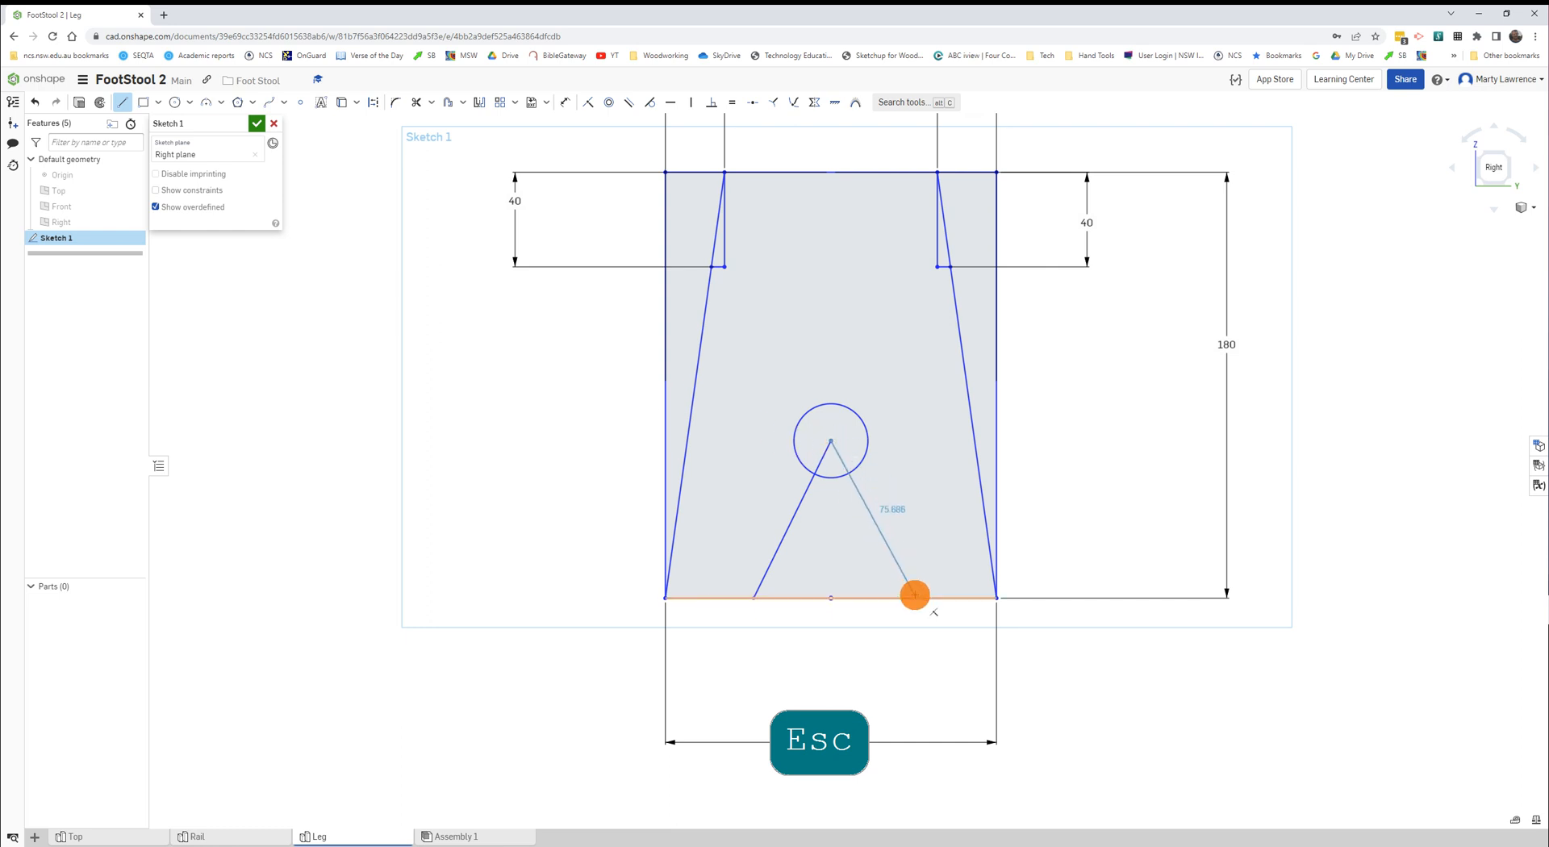
{"action": "left_click", "coordinate": [912, 598]}
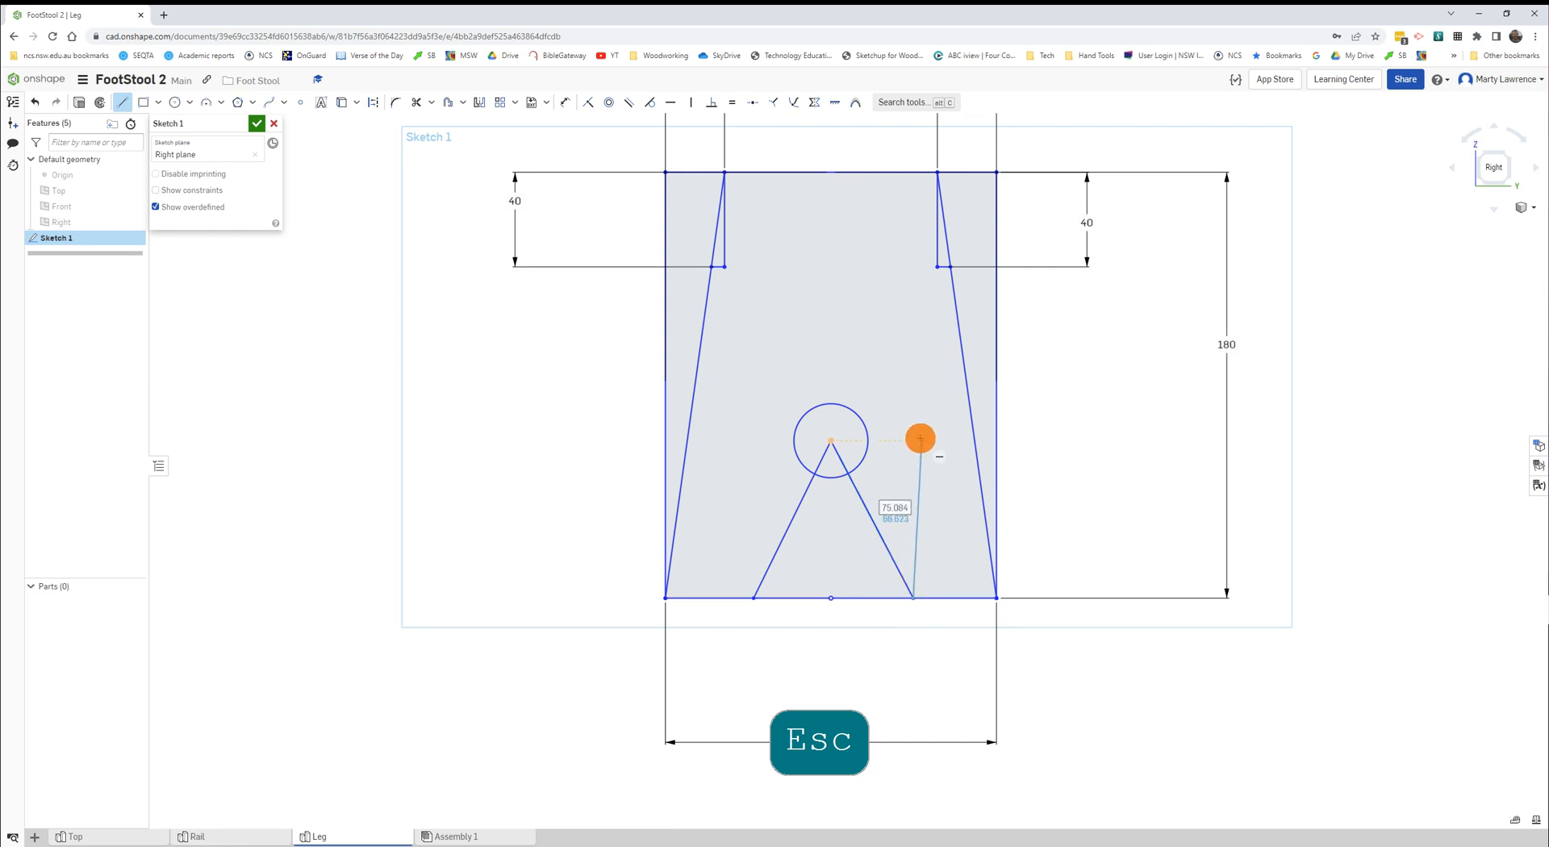
{"action": "key", "text": "Escape"}
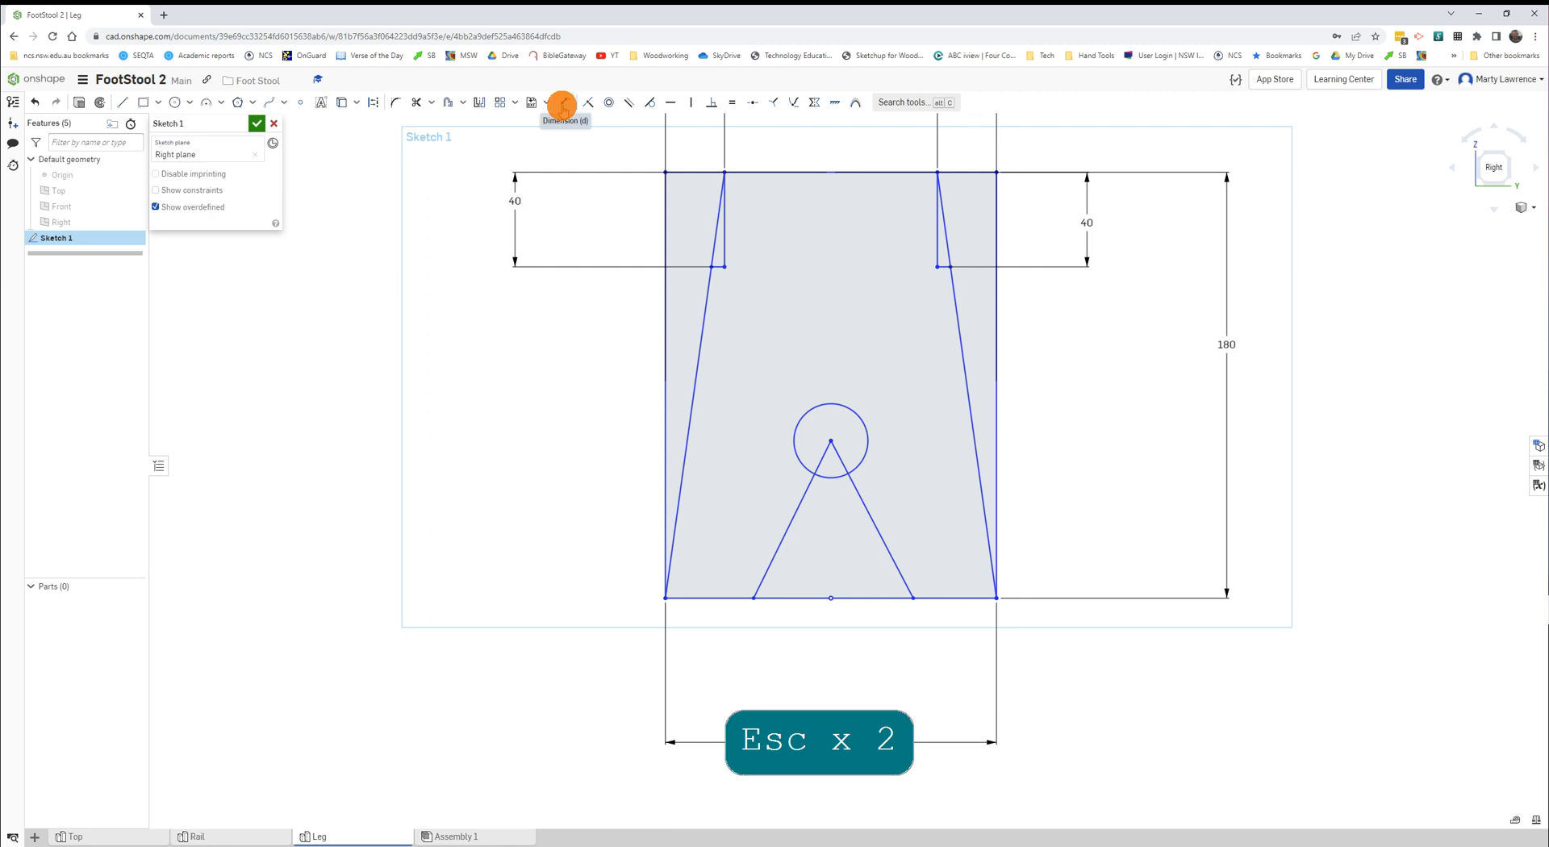
Dimension the circle's diameter at 25 mm
{"action": "left_click", "coordinate": [566, 101]}
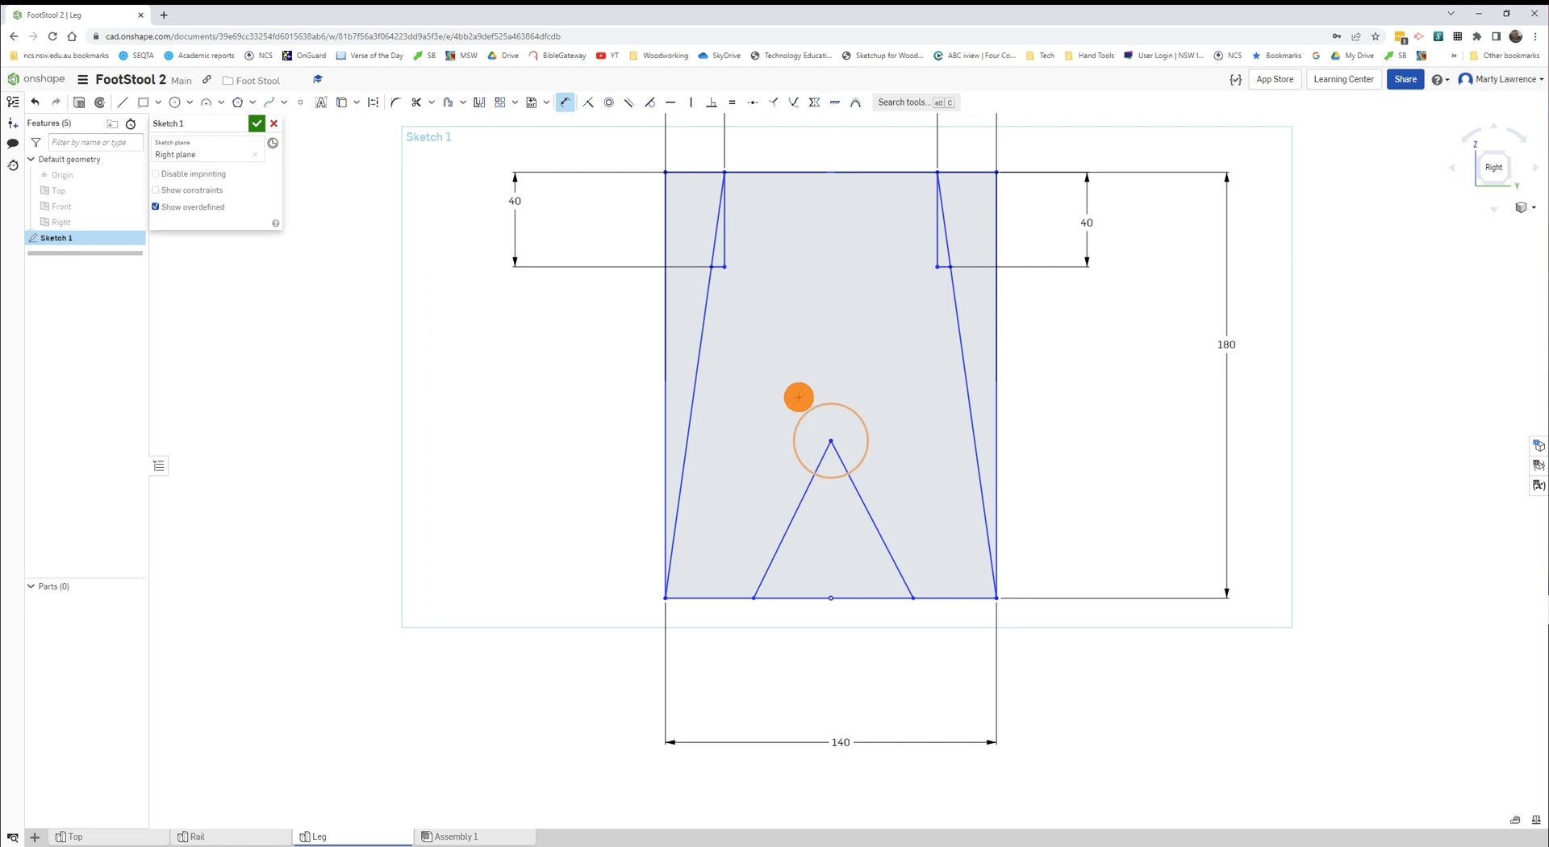
{"action": "left_click", "coordinate": [806, 413]}
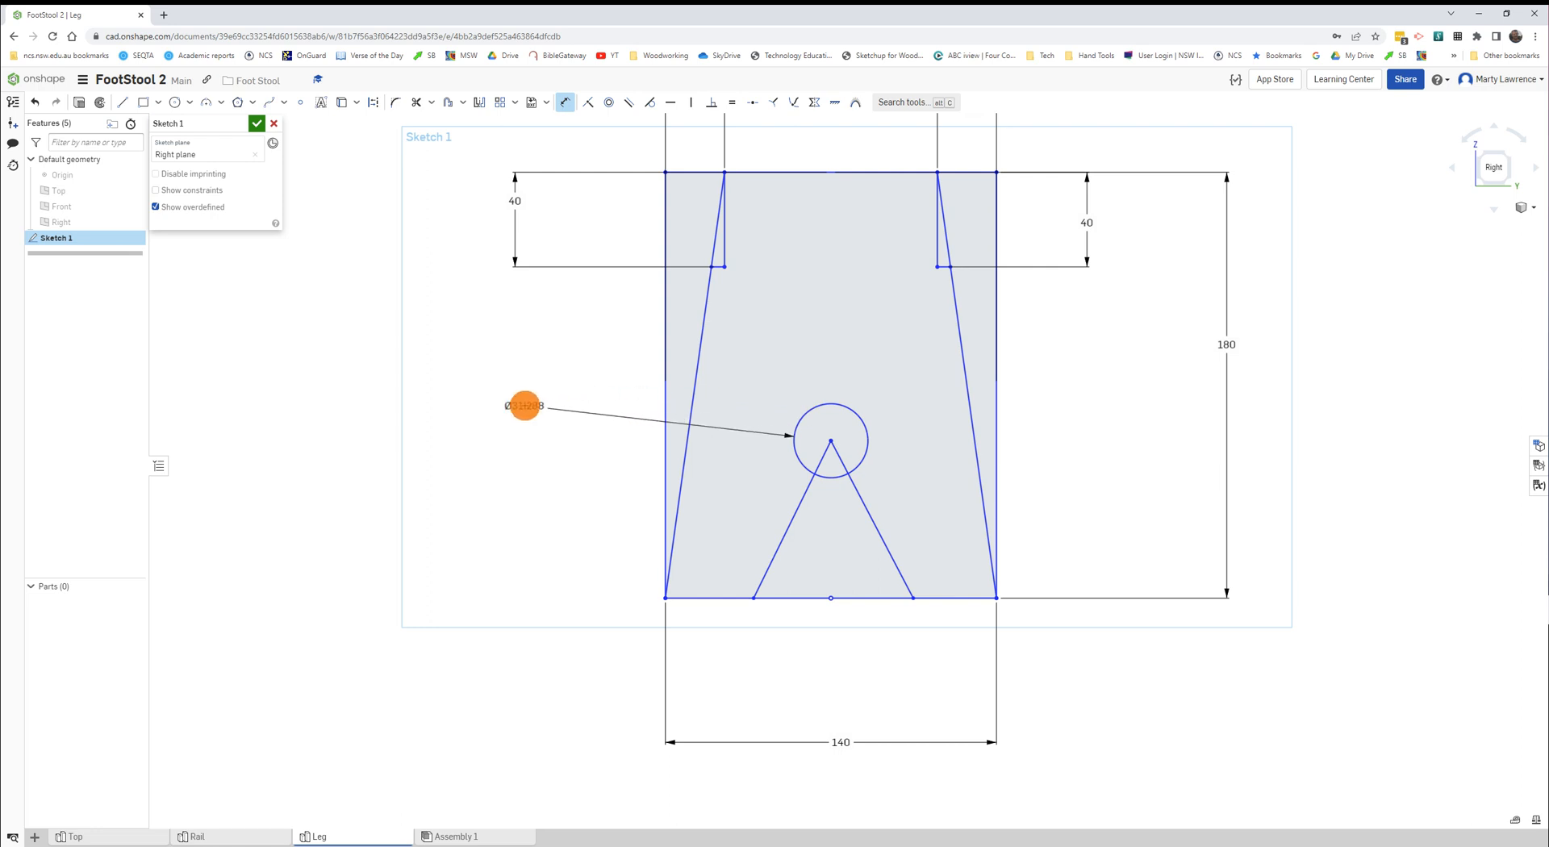
{"action": "left_click", "coordinate": [537, 393]}
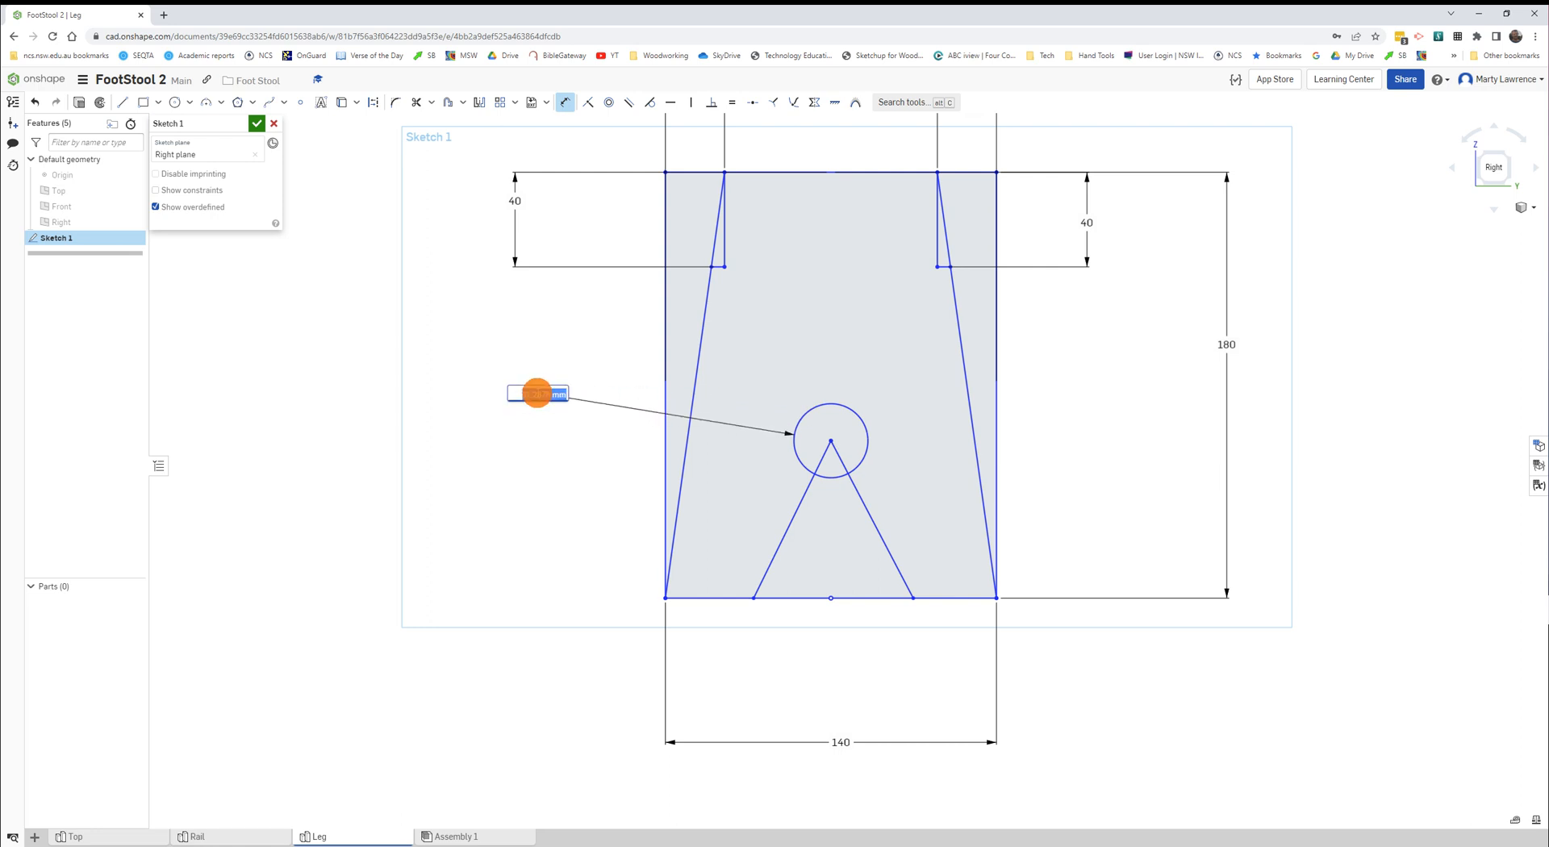
{"action": "type", "text": "25"}
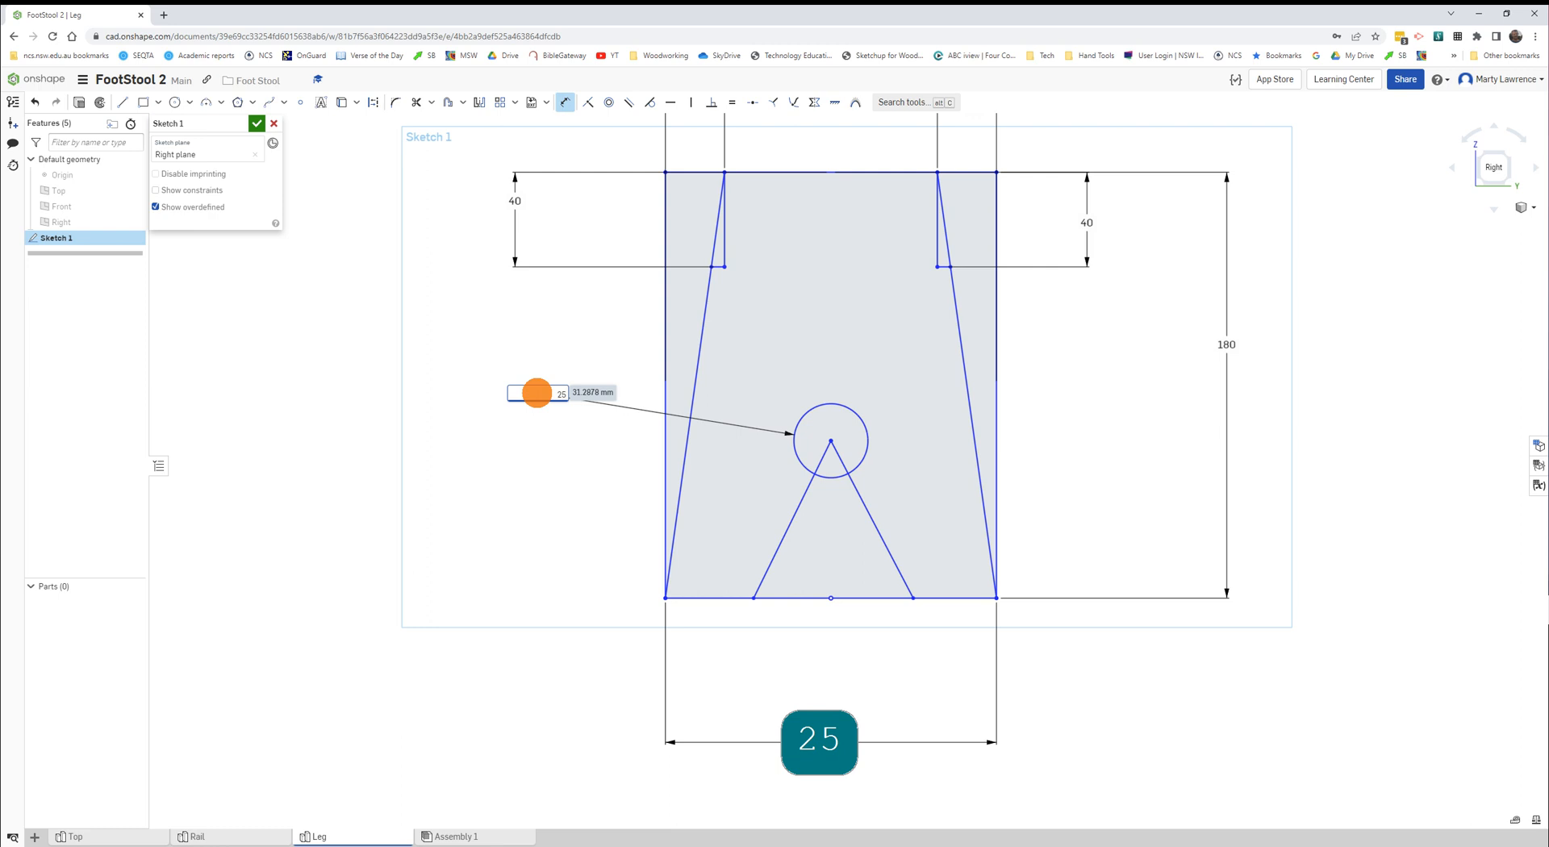
{"action": "key", "text": "Return"}
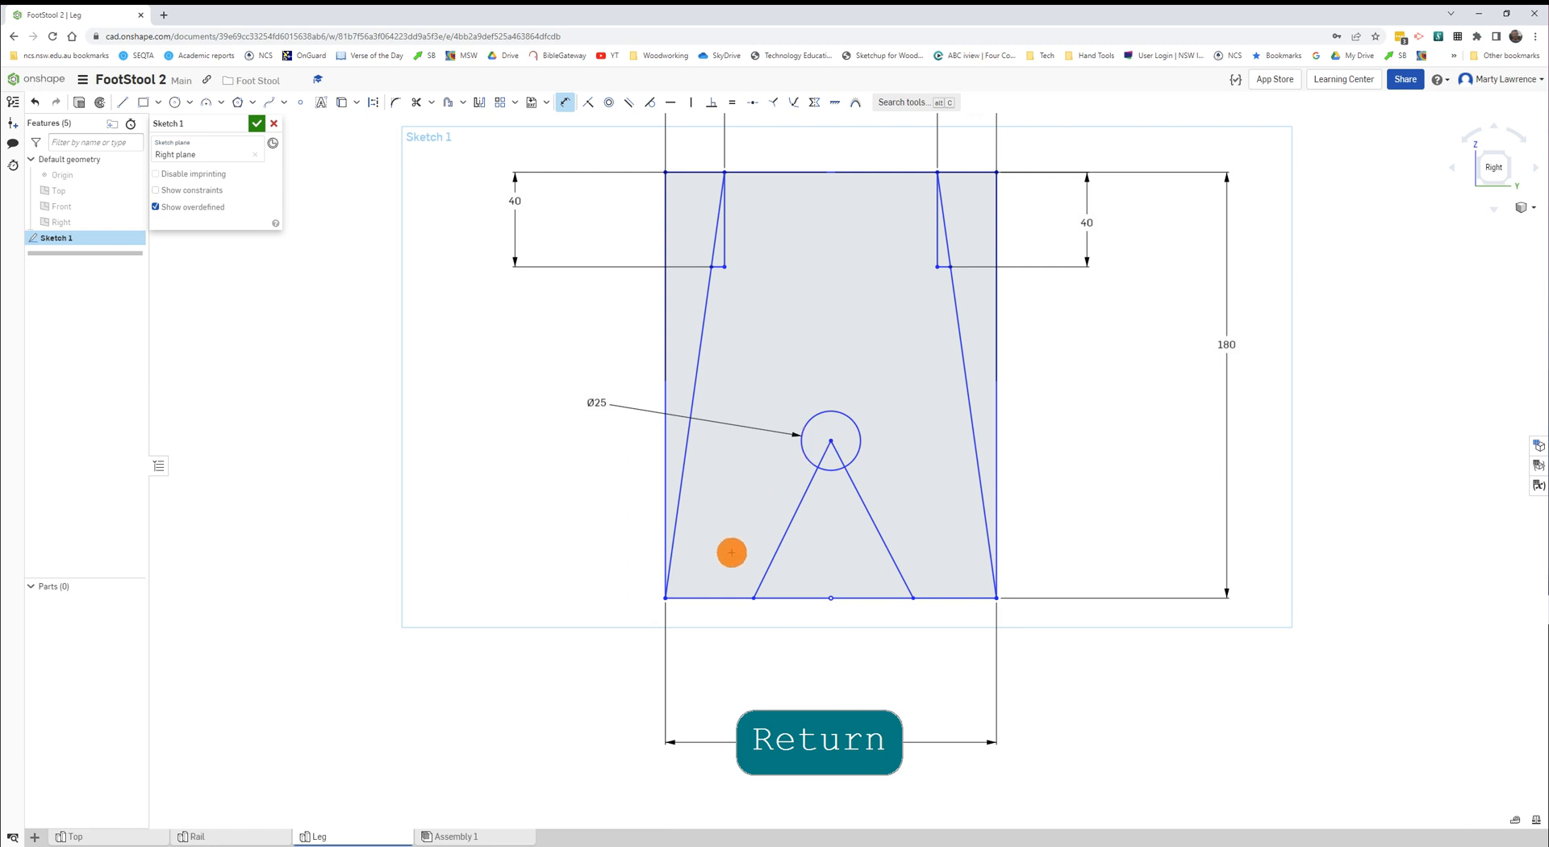
Dimension the circle's centre 70 mm above the rectangle's bottom edge
{"action": "left_click", "coordinate": [727, 598]}
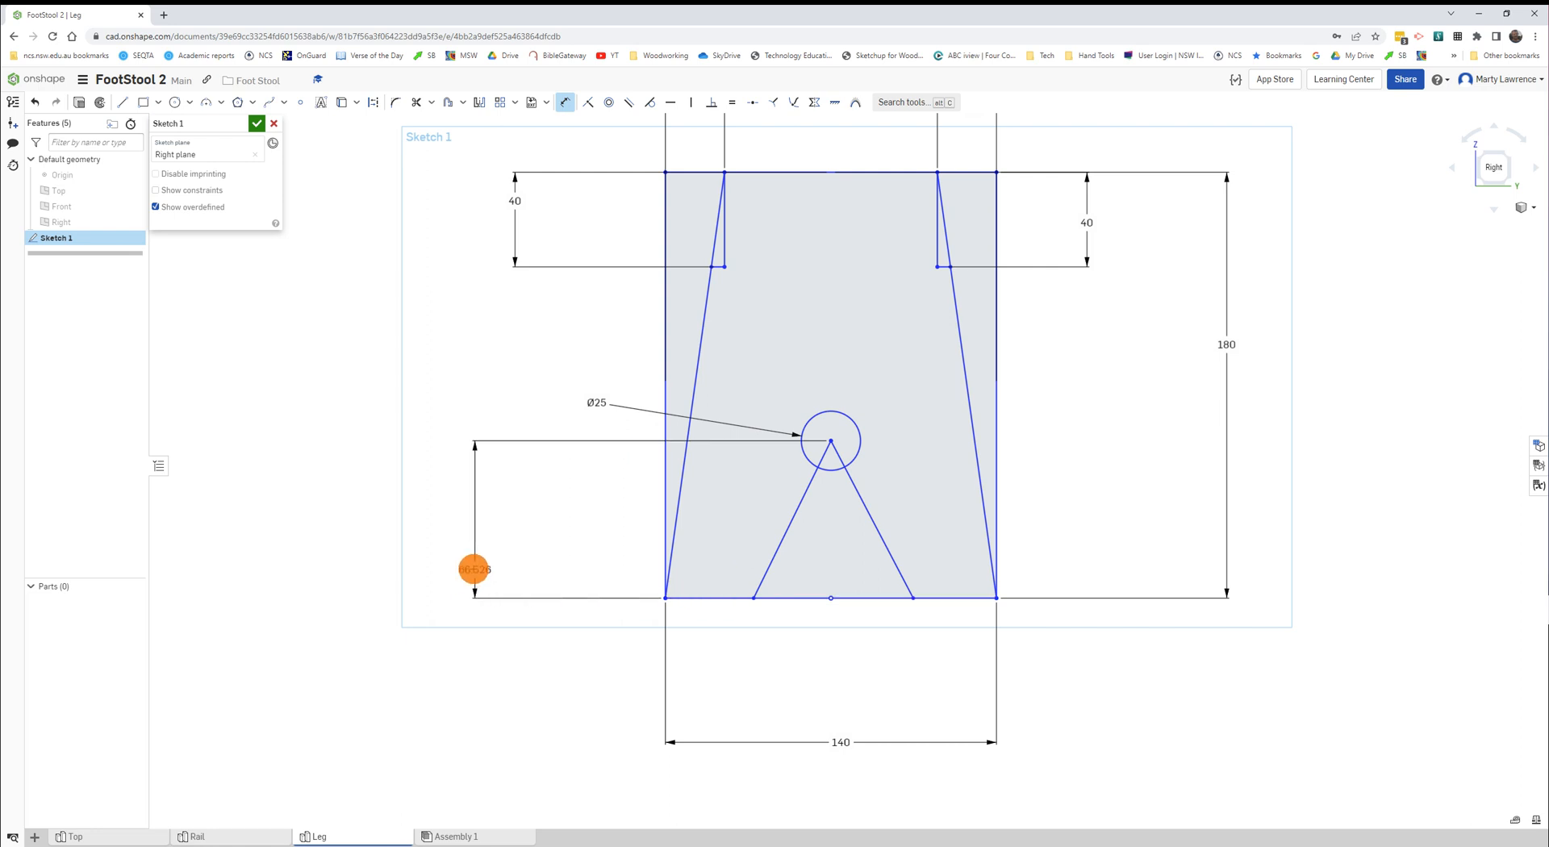
{"action": "left_click", "coordinate": [470, 558]}
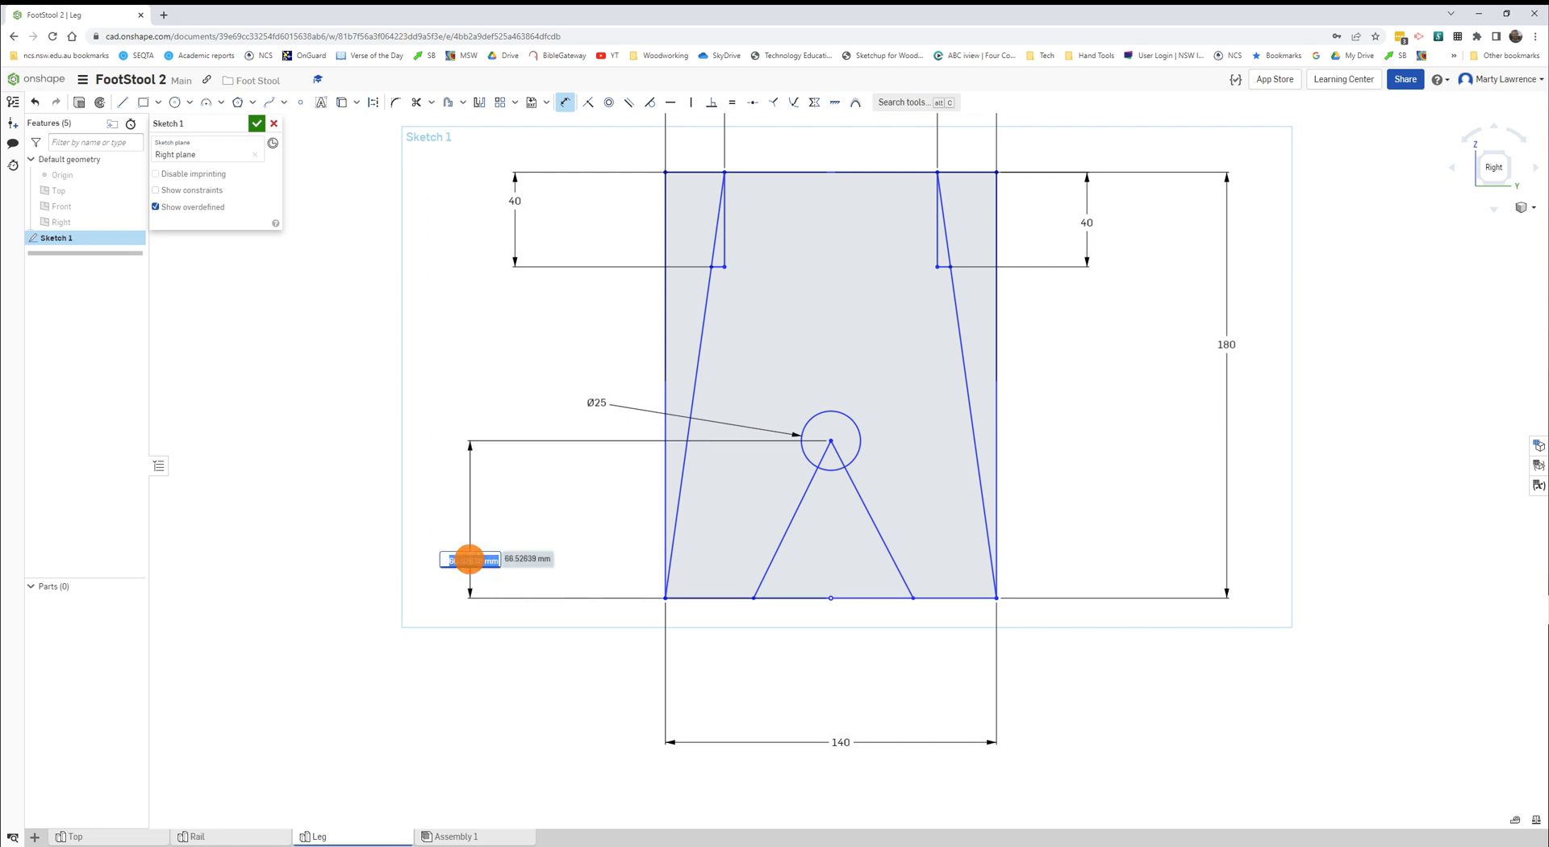
{"action": "type", "text": "70"}
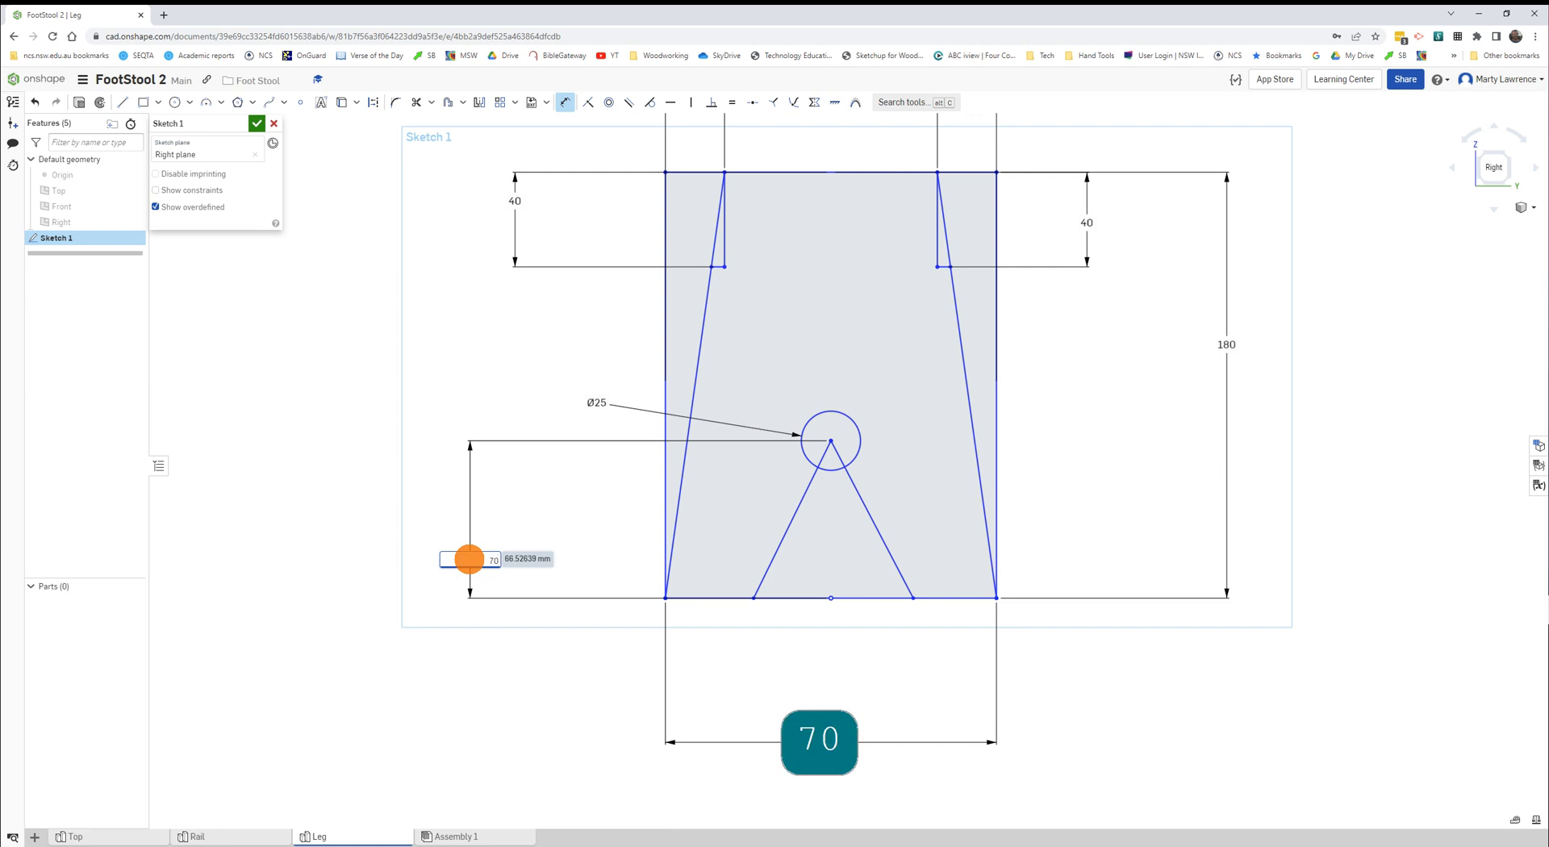
{"action": "key", "text": "Return"}
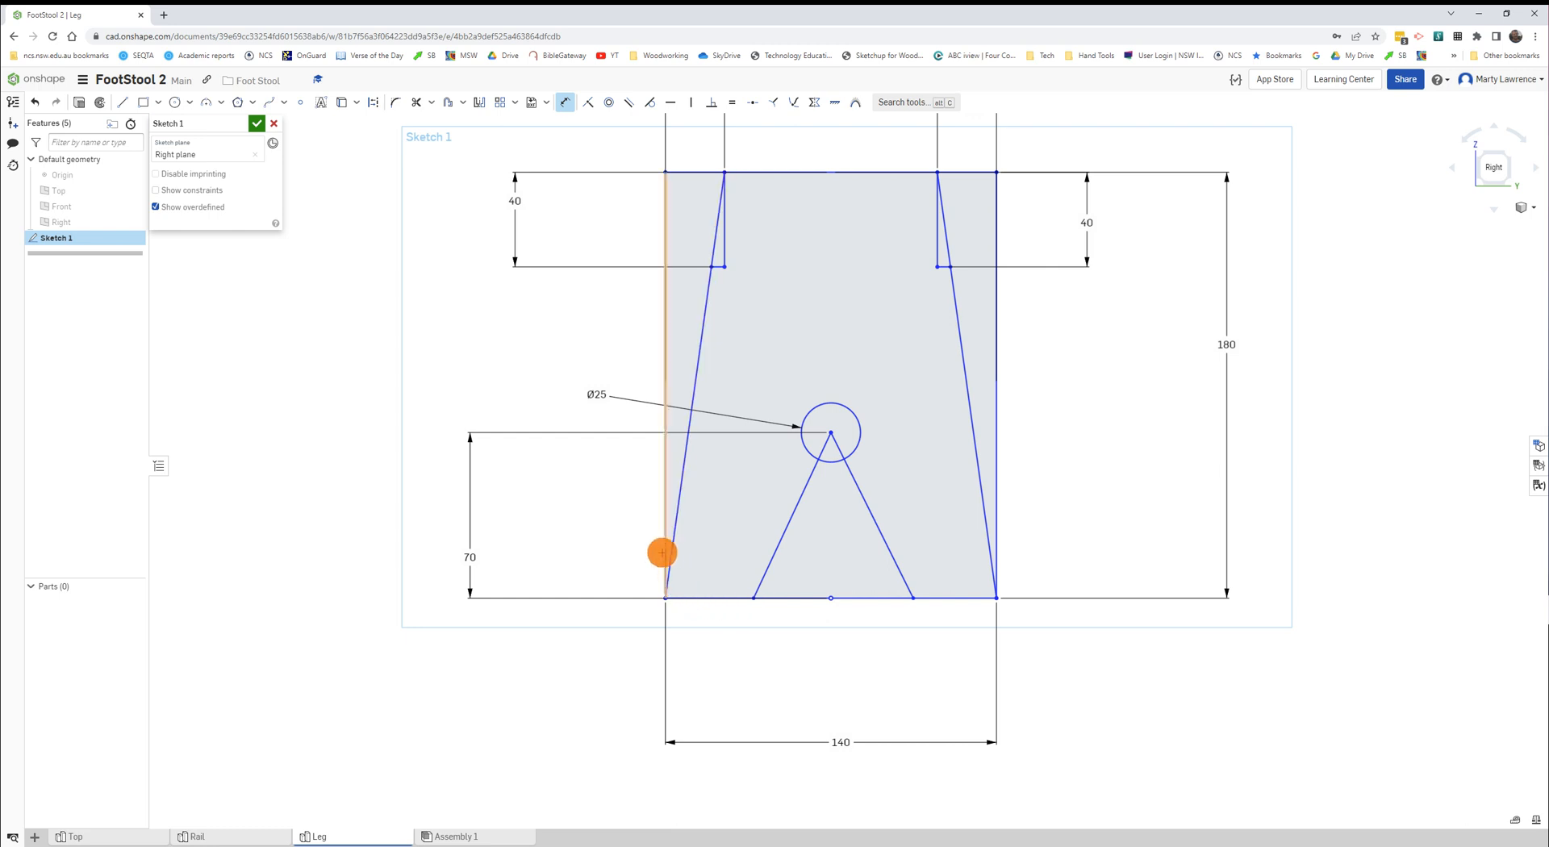
Dimension the left slanted line's lower end 45 mm from the rectangle's left edge
{"action": "left_click", "coordinate": [665, 465]}
{"action": "left_click", "coordinate": [754, 598]}
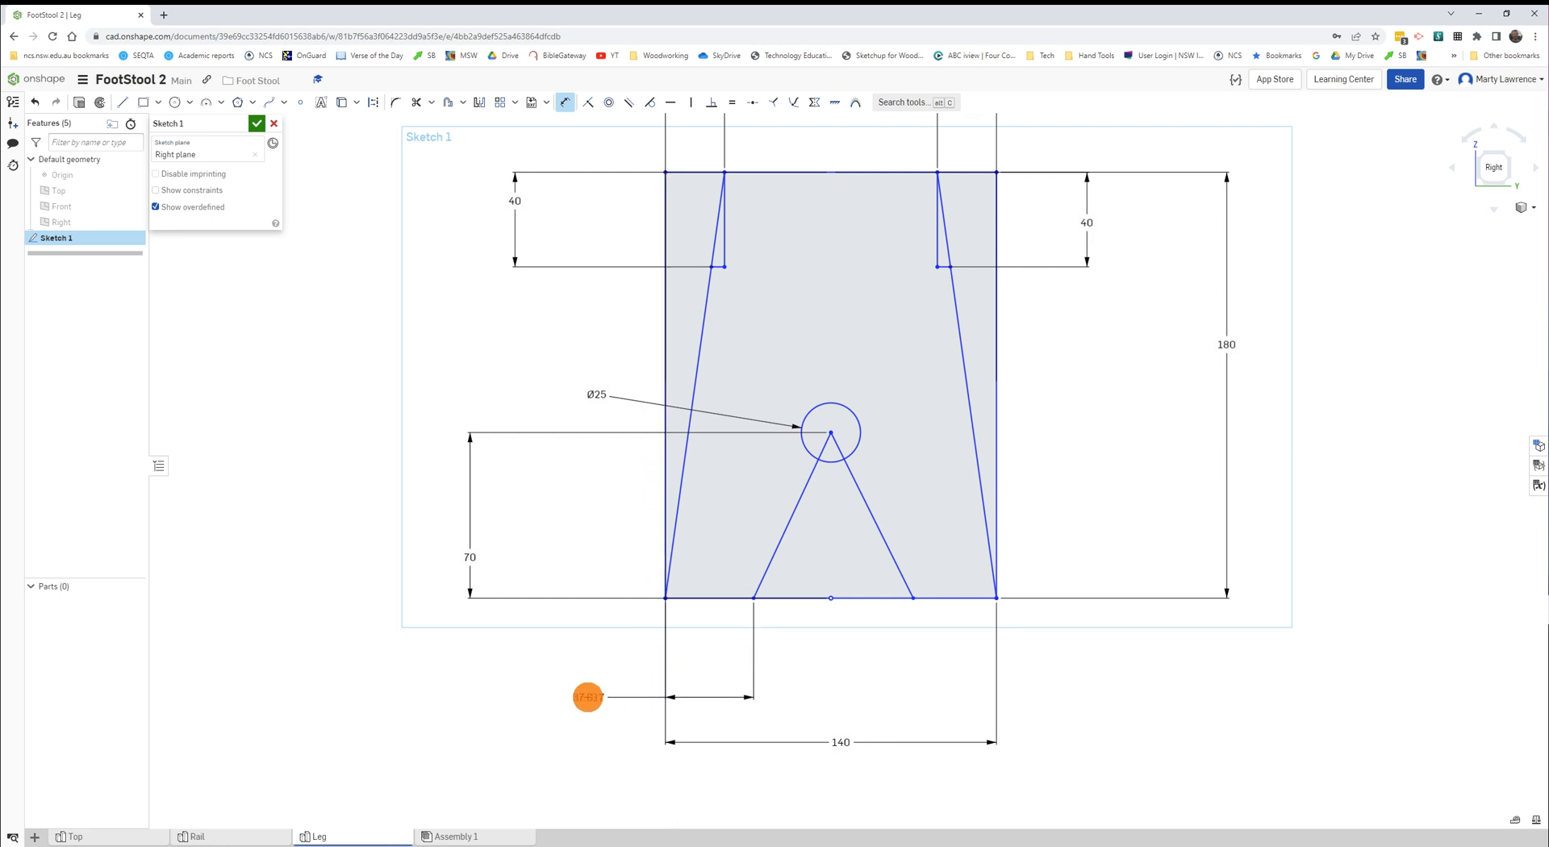
{"action": "left_click", "coordinate": [566, 694]}
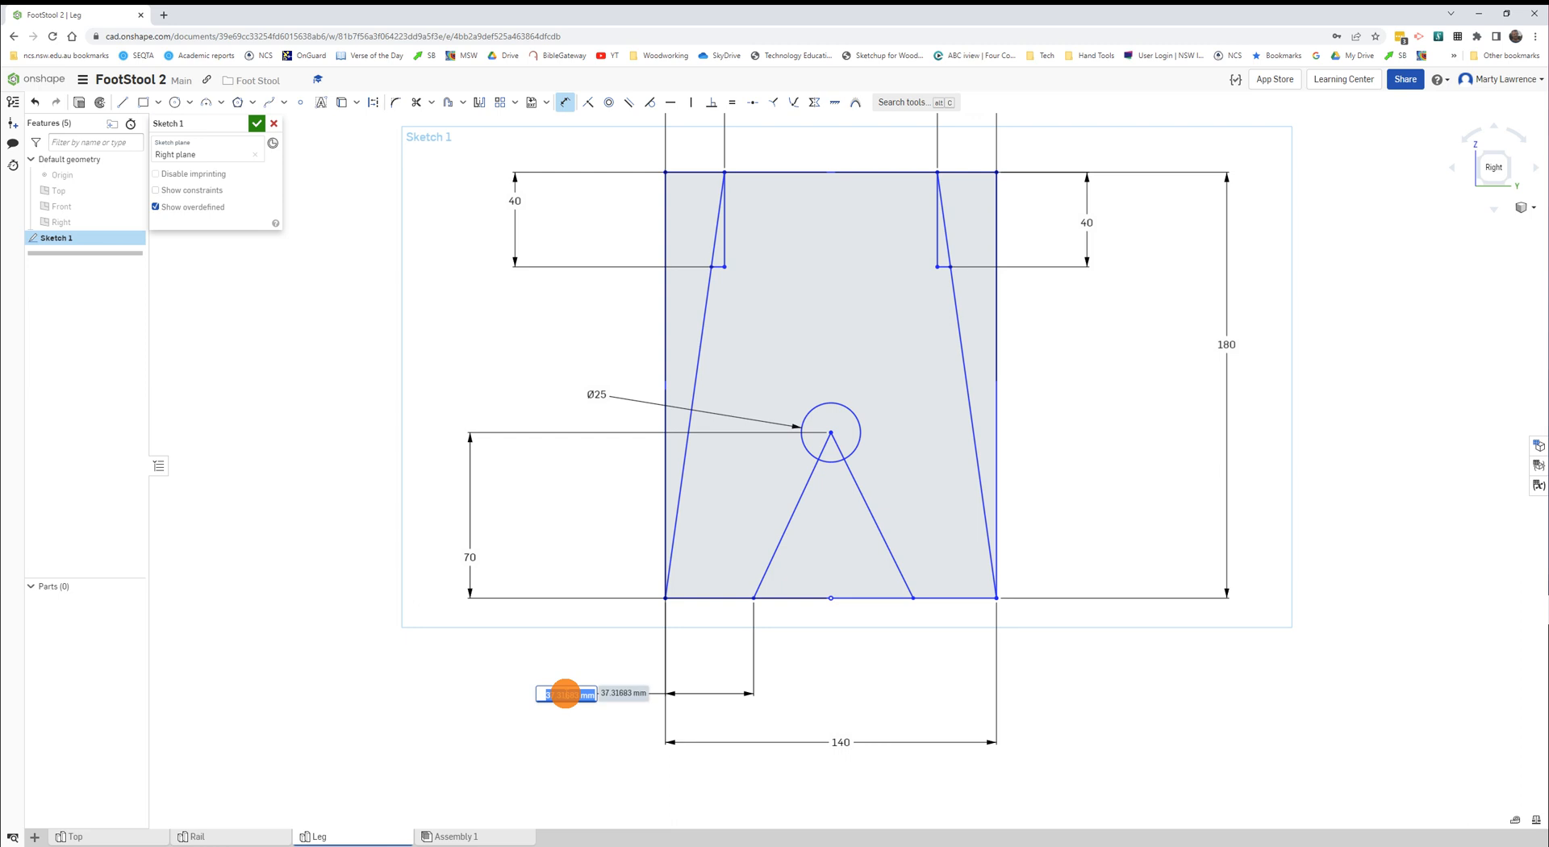
{"action": "type", "text": "45"}
{"action": "key", "text": "Return"}
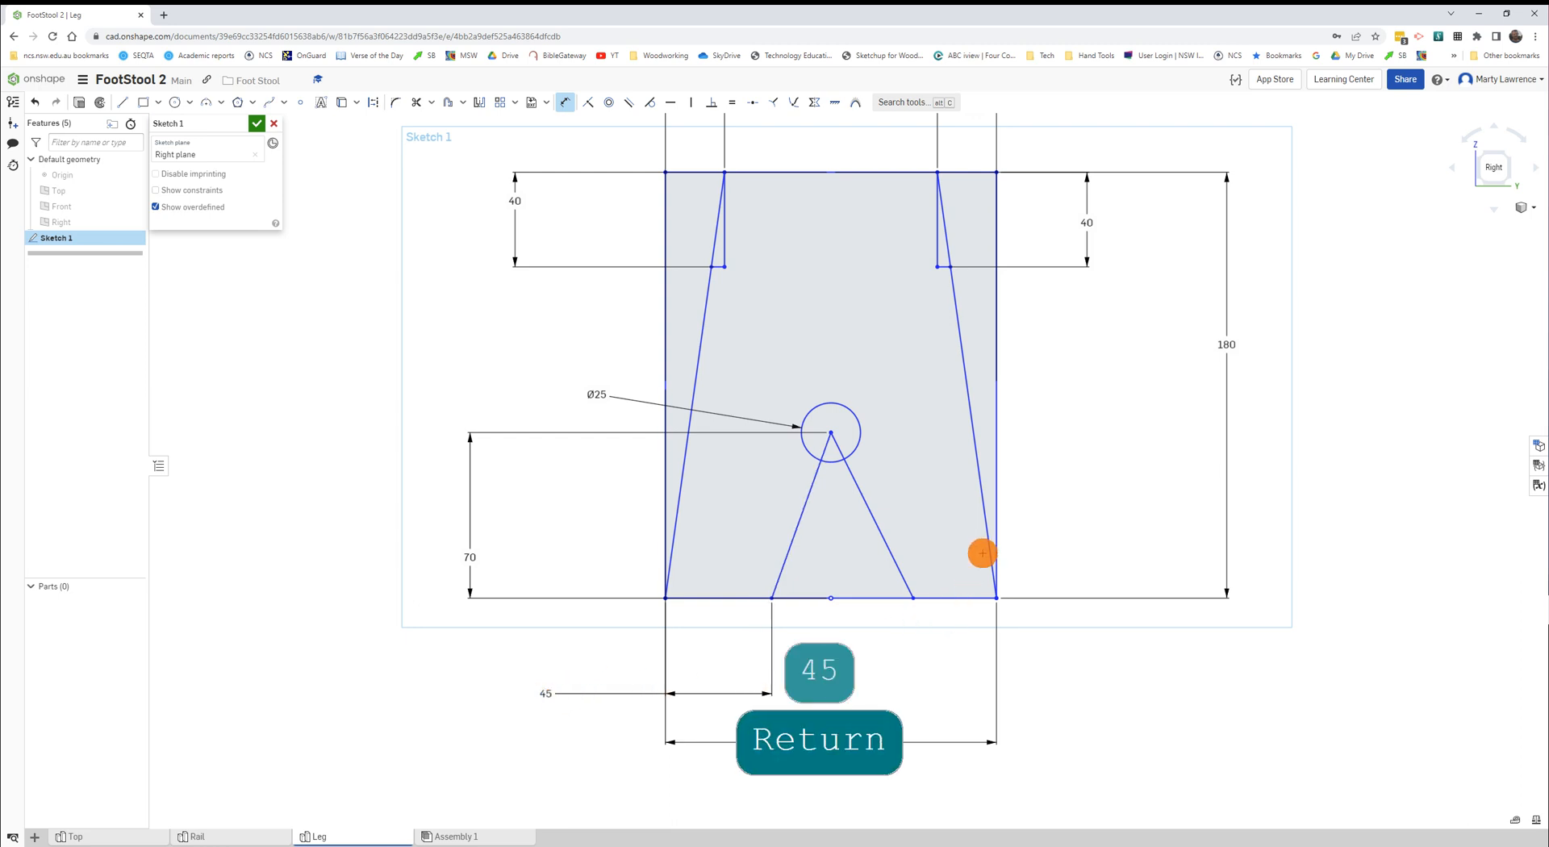
Dimension the right slanted line's lower end 45 mm from the rectangle's right edge
{"action": "left_click", "coordinate": [914, 599]}
{"action": "left_click", "coordinate": [996, 534]}
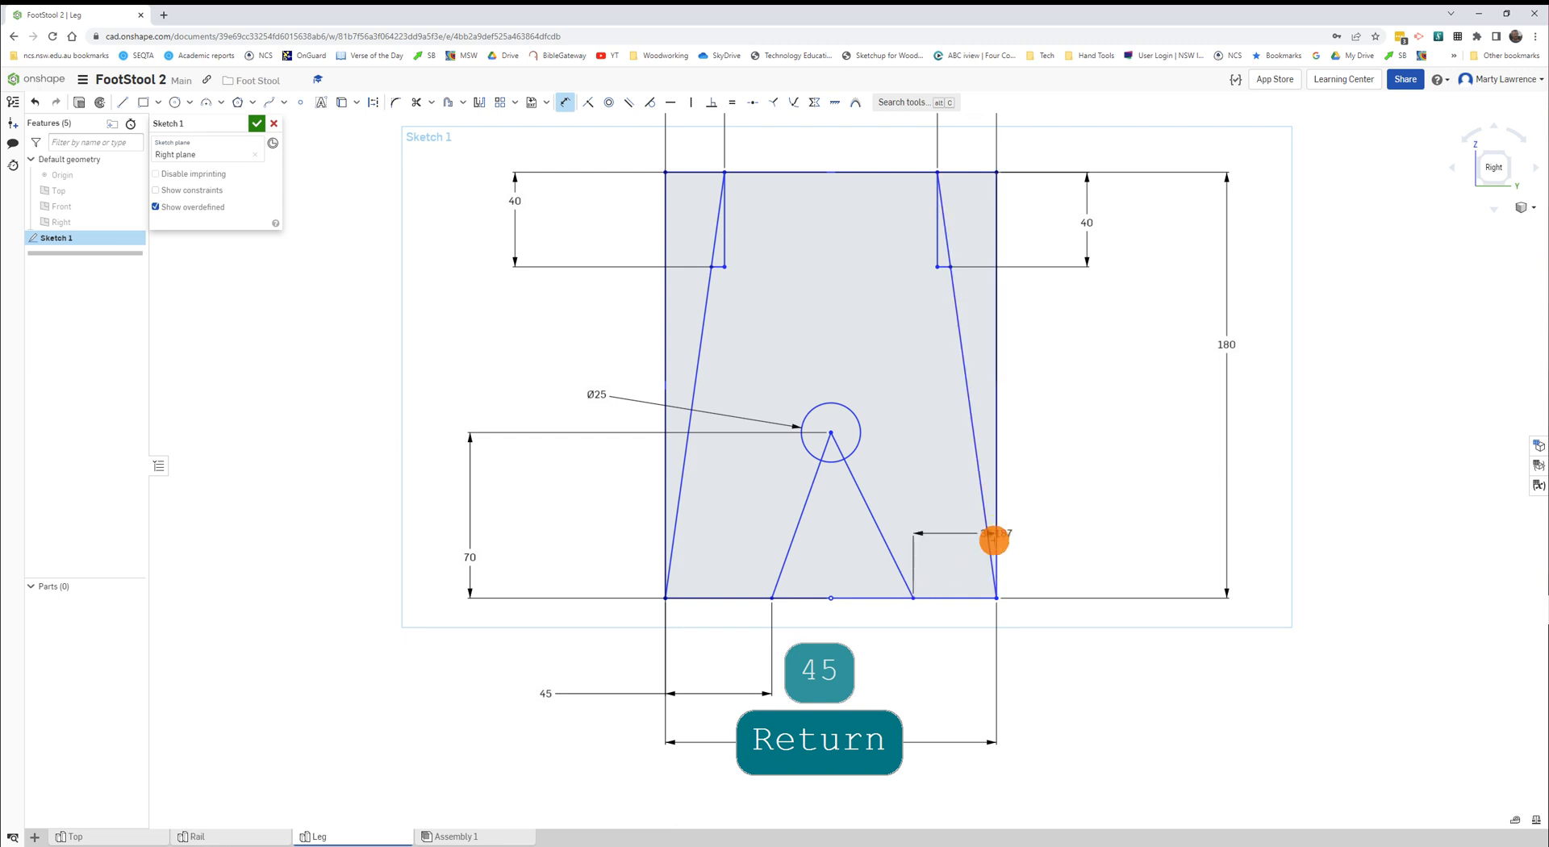
{"action": "left_click", "coordinate": [945, 683]}
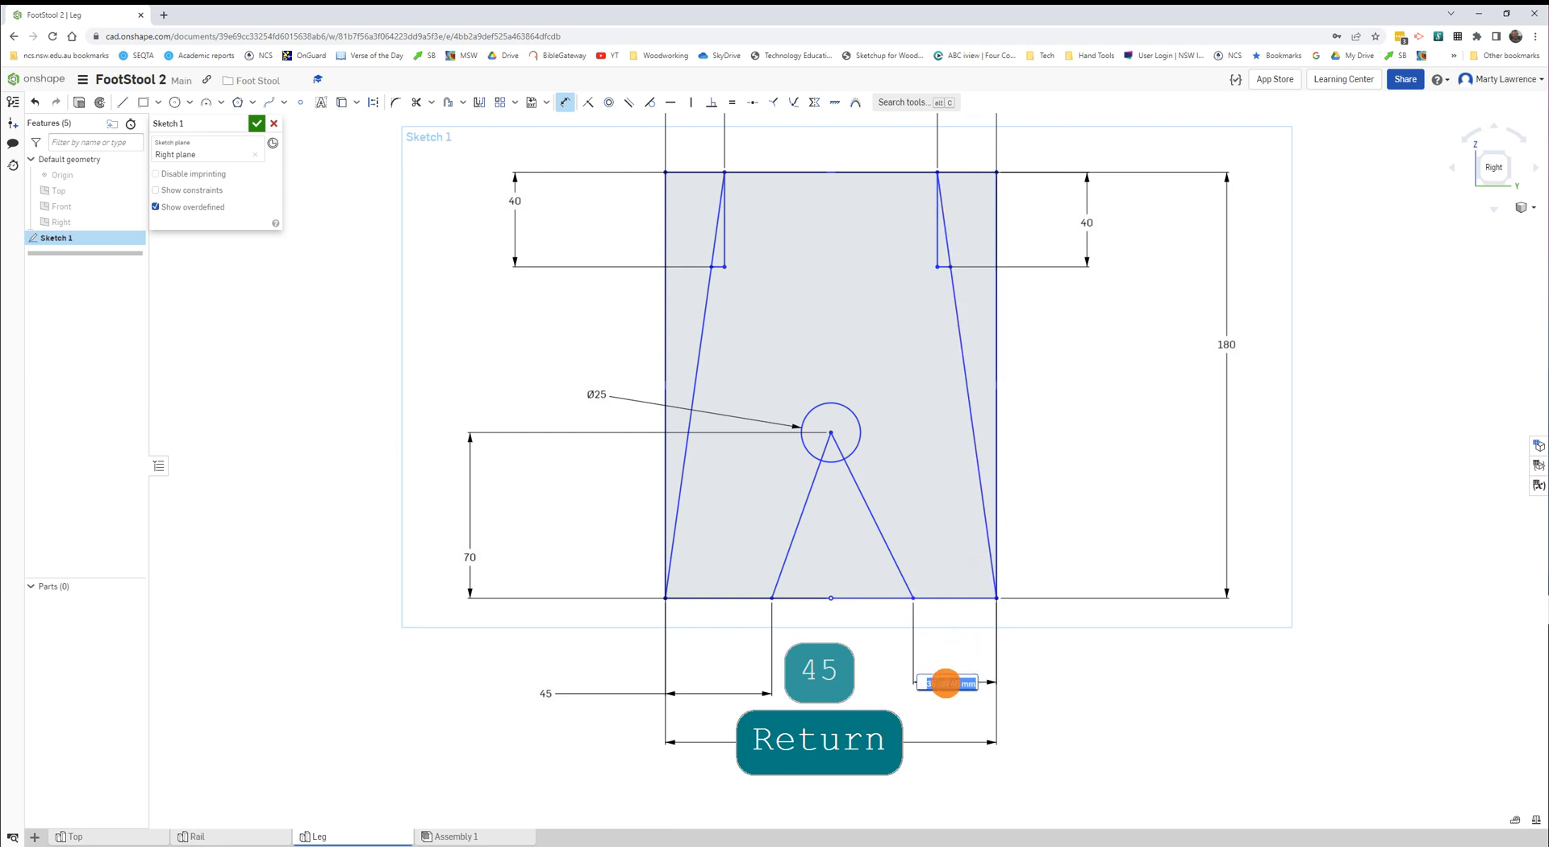
{"action": "type", "text": "45"}
{"action": "key", "text": "Return"}
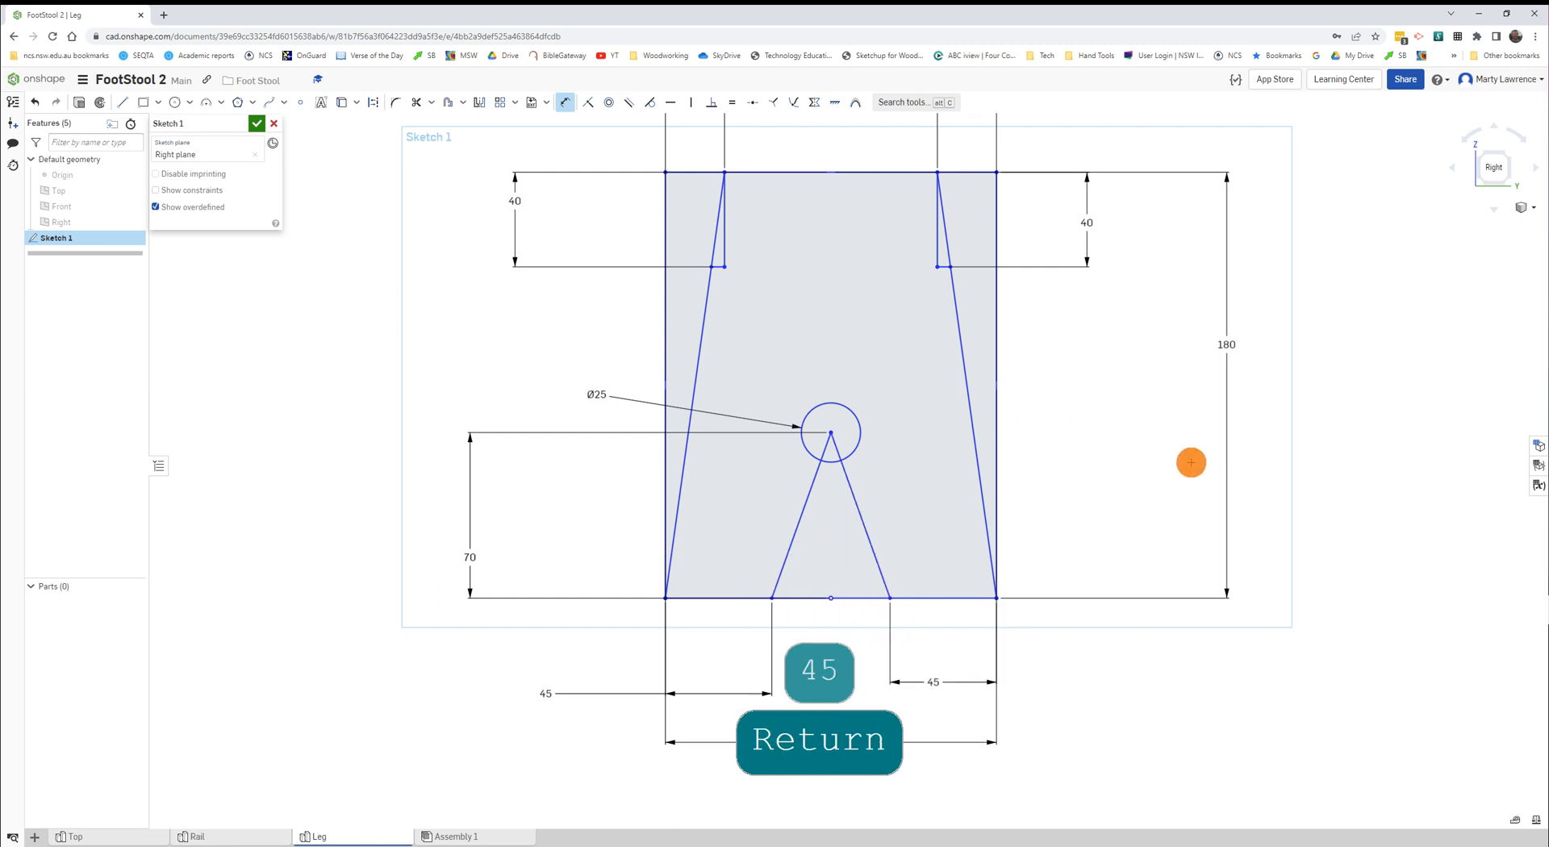
Trim the line ends inside the circle and the arc between the two slanted lines, and finish the sketch
{"action": "middle_click_drag", "start_coordinate": [1189, 460], "coordinate": [1186, 536]}
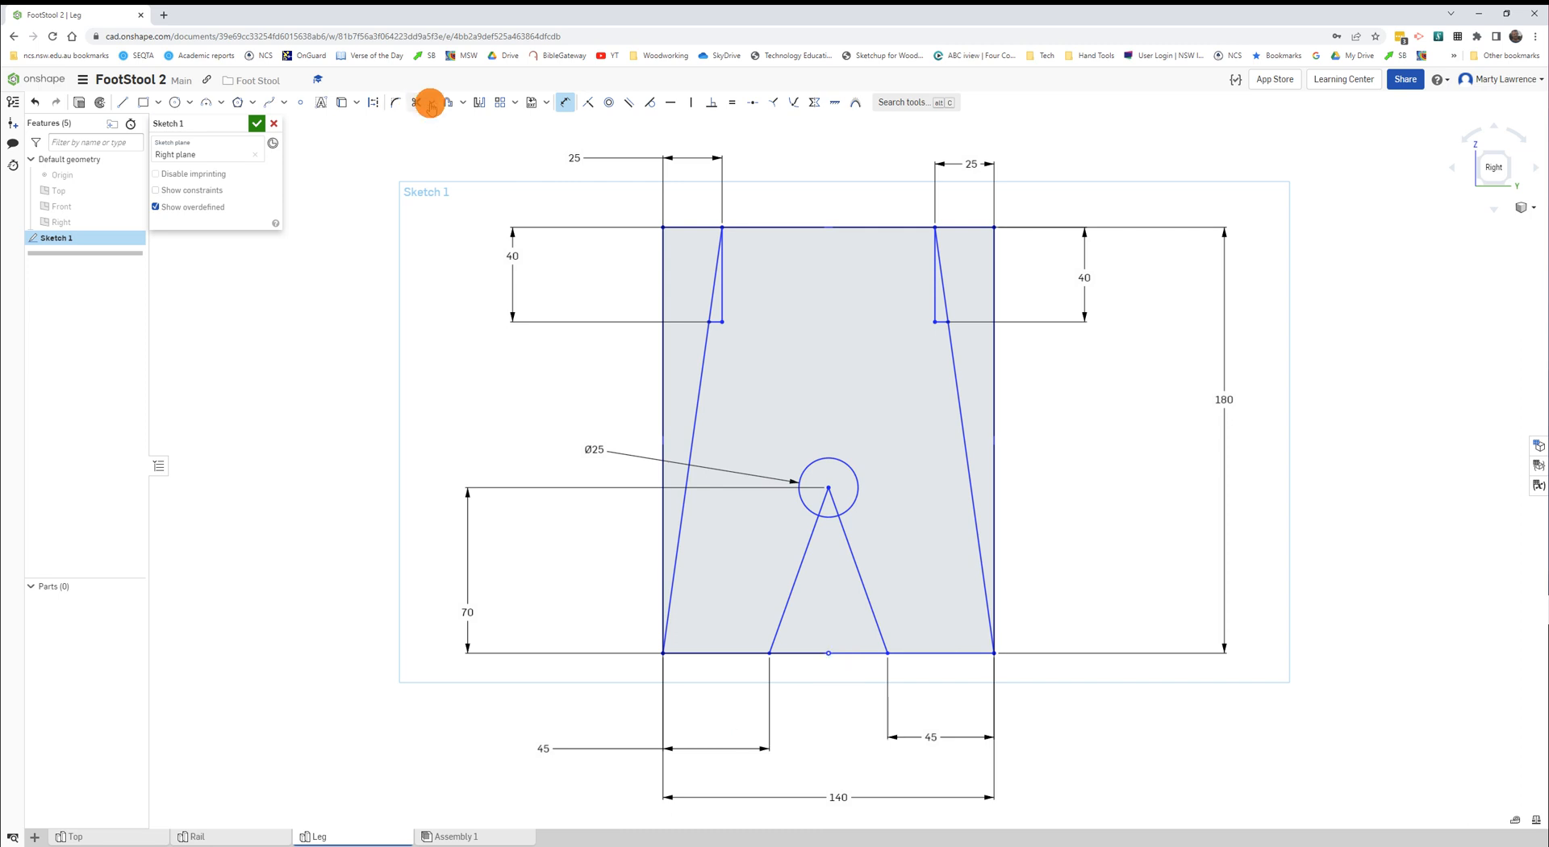
{"action": "left_click", "coordinate": [417, 105]}
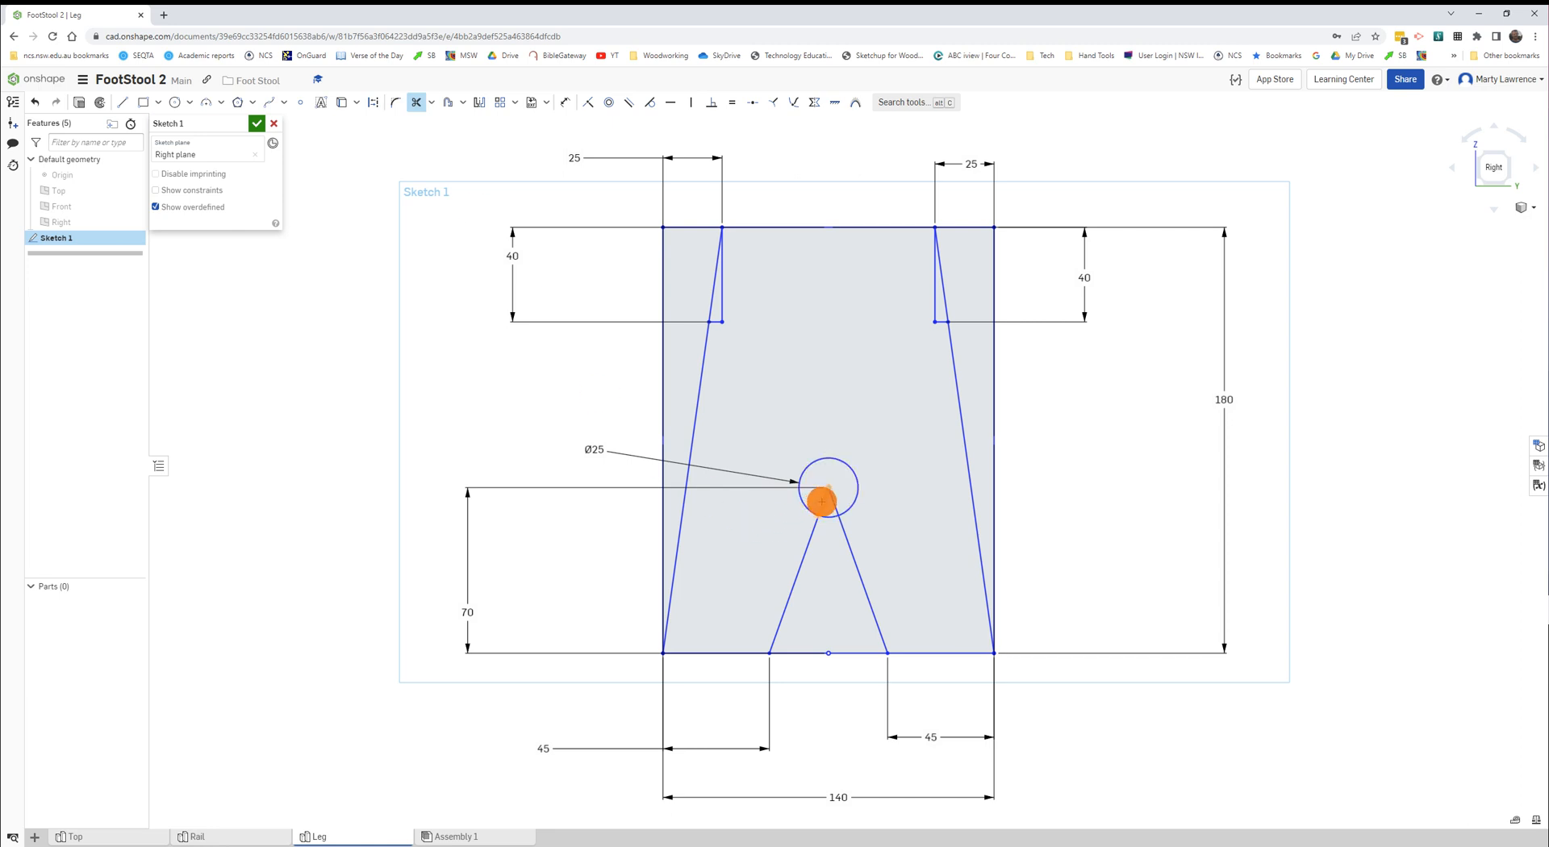
{"action": "scroll", "coordinate": [822, 502], "scroll_direction": "up", "scroll_amount": 6}
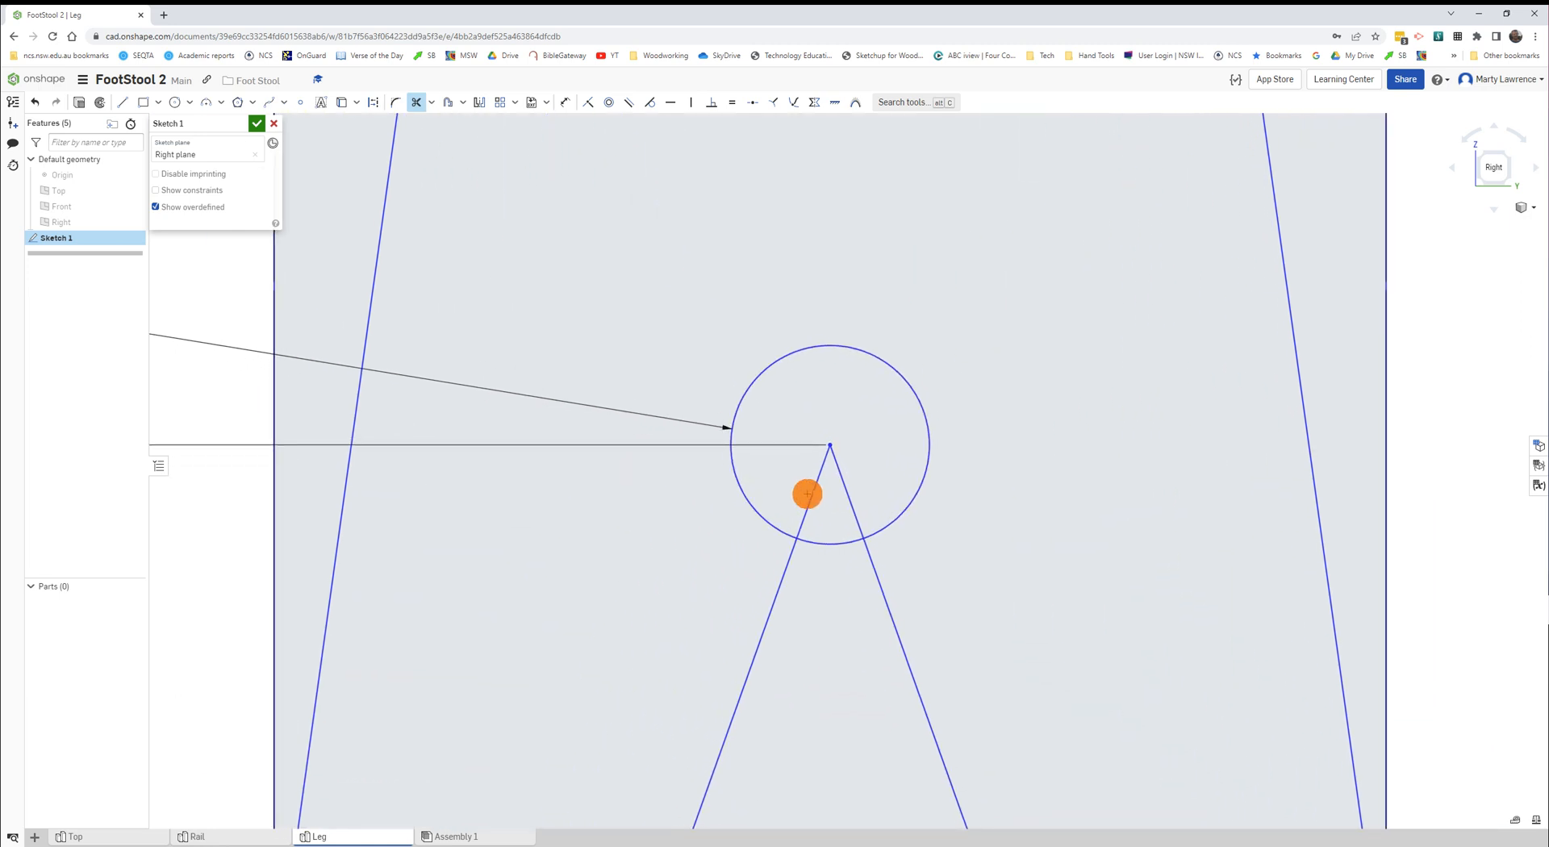
{"action": "left_click", "coordinate": [811, 493]}
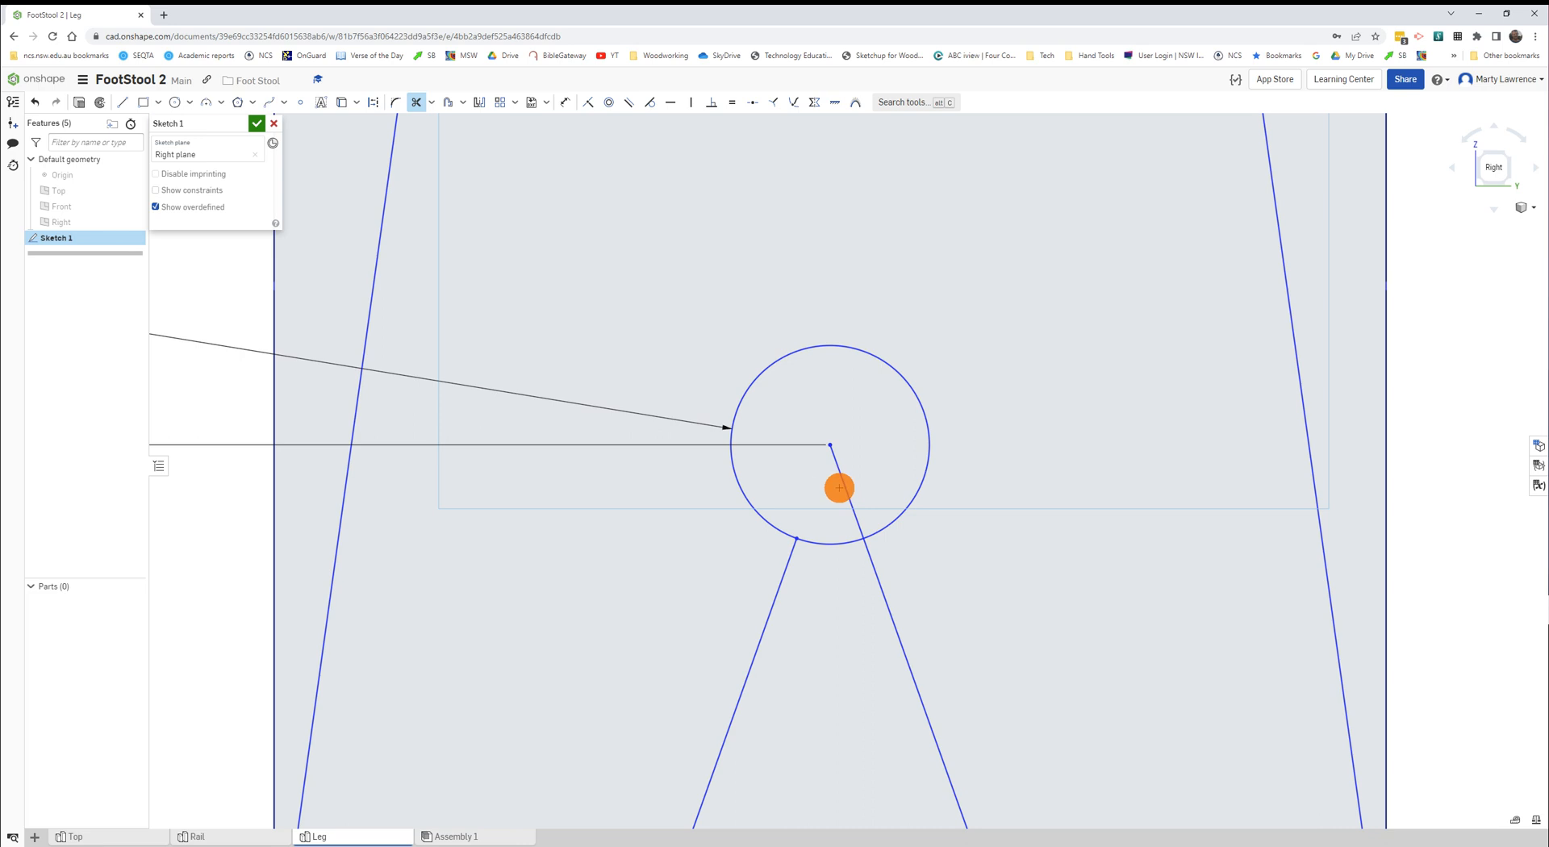
{"action": "left_click", "coordinate": [829, 543]}
{"action": "scroll", "coordinate": [830, 543], "scroll_direction": "down", "scroll_amount": 6}
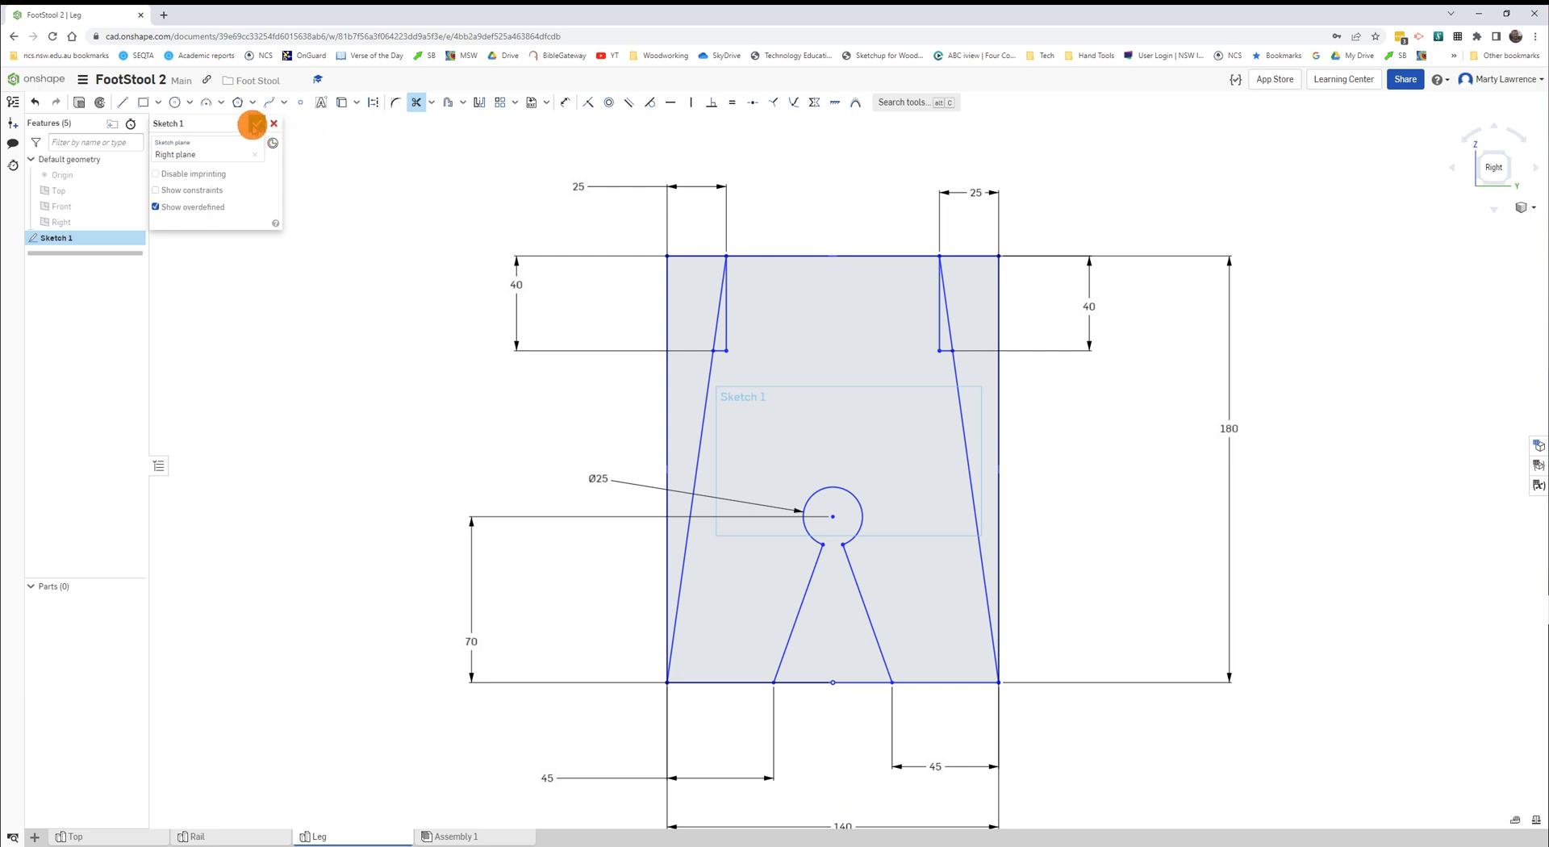
{"action": "left_click", "coordinate": [254, 124]}
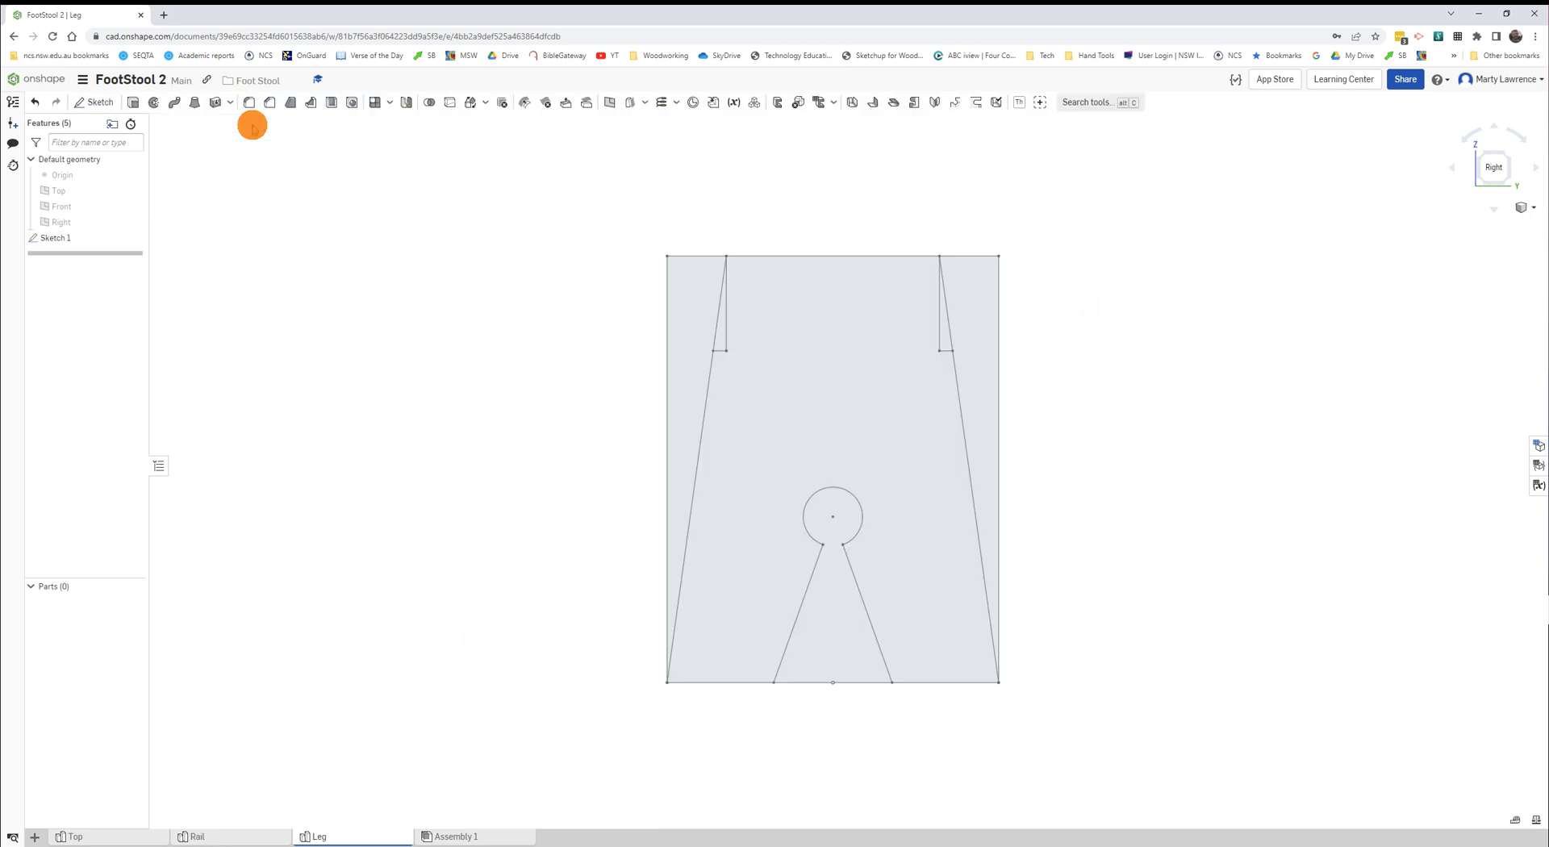
Start a new solid extrusion of the notched leg-shaped region, shown in isometric view
{"action": "right_click", "coordinate": [428, 344]}
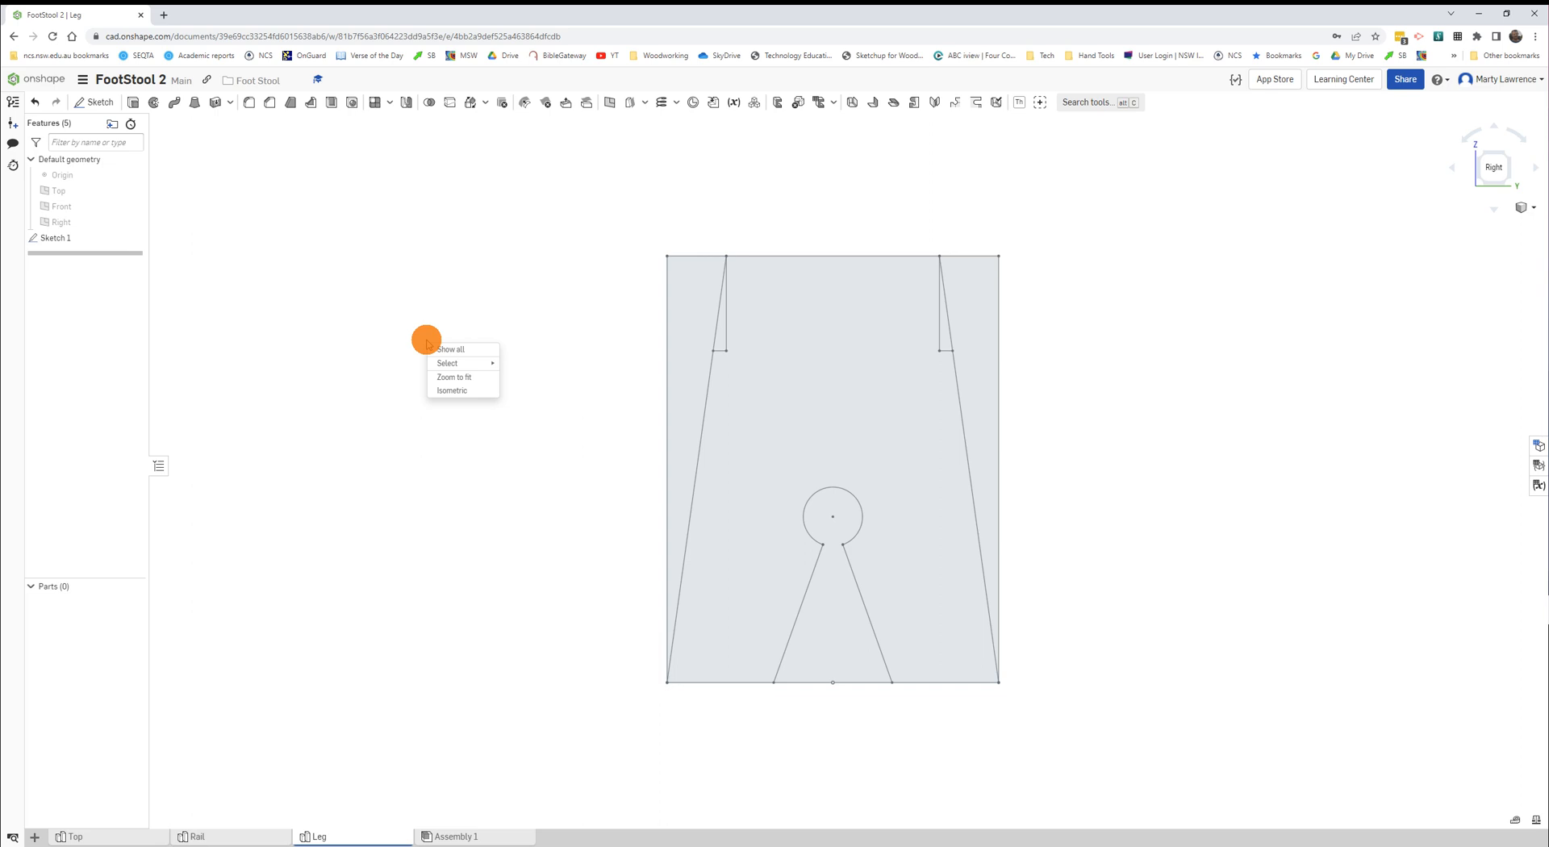
{"action": "left_click", "coordinate": [449, 391]}
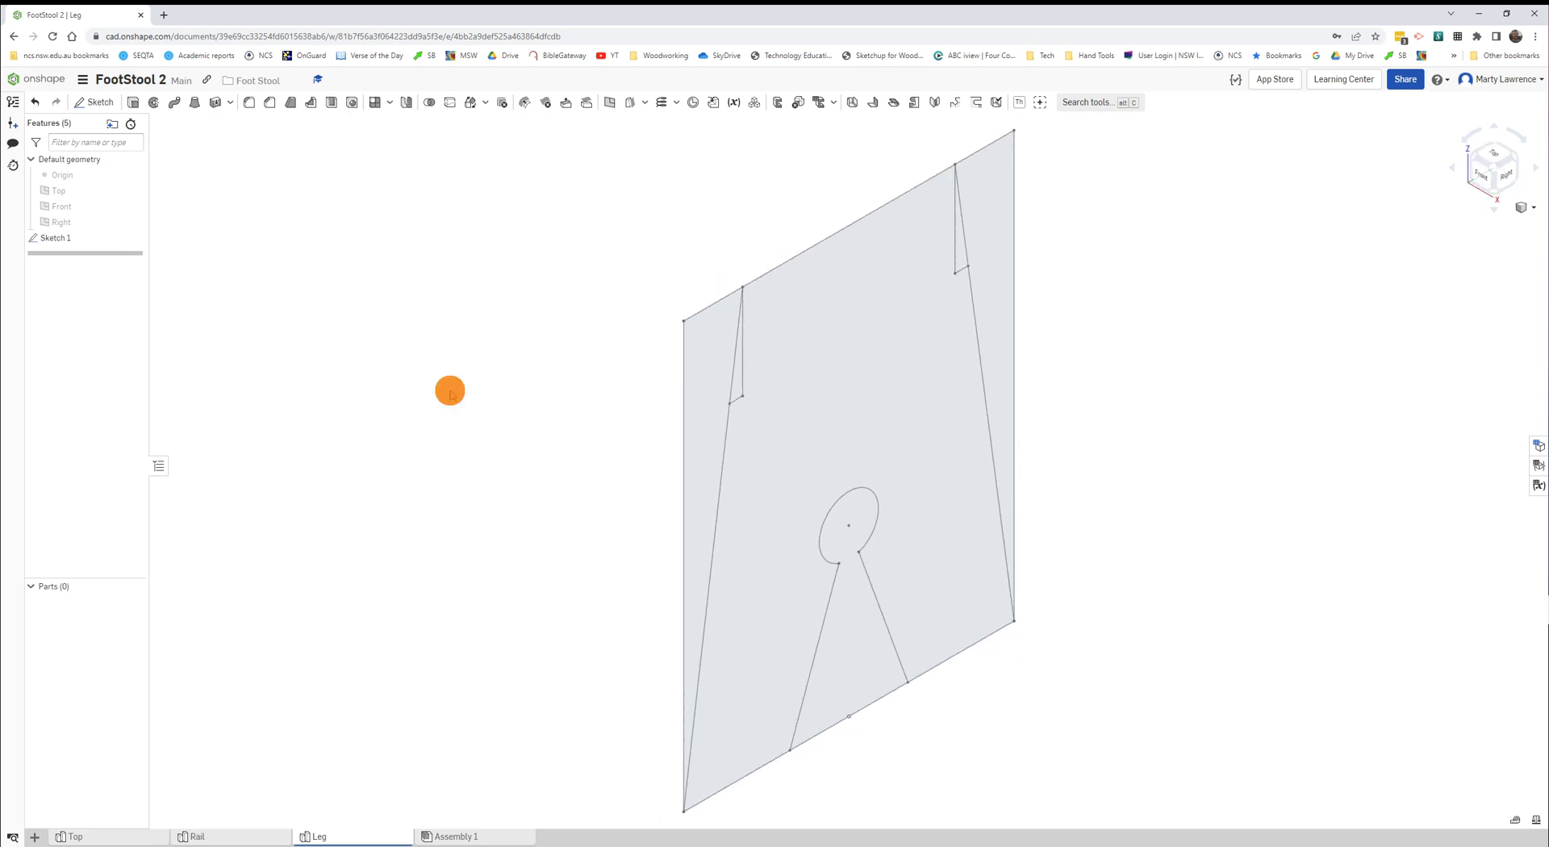
{"action": "scroll", "coordinate": [450, 393], "scroll_direction": "down", "scroll_amount": 3}
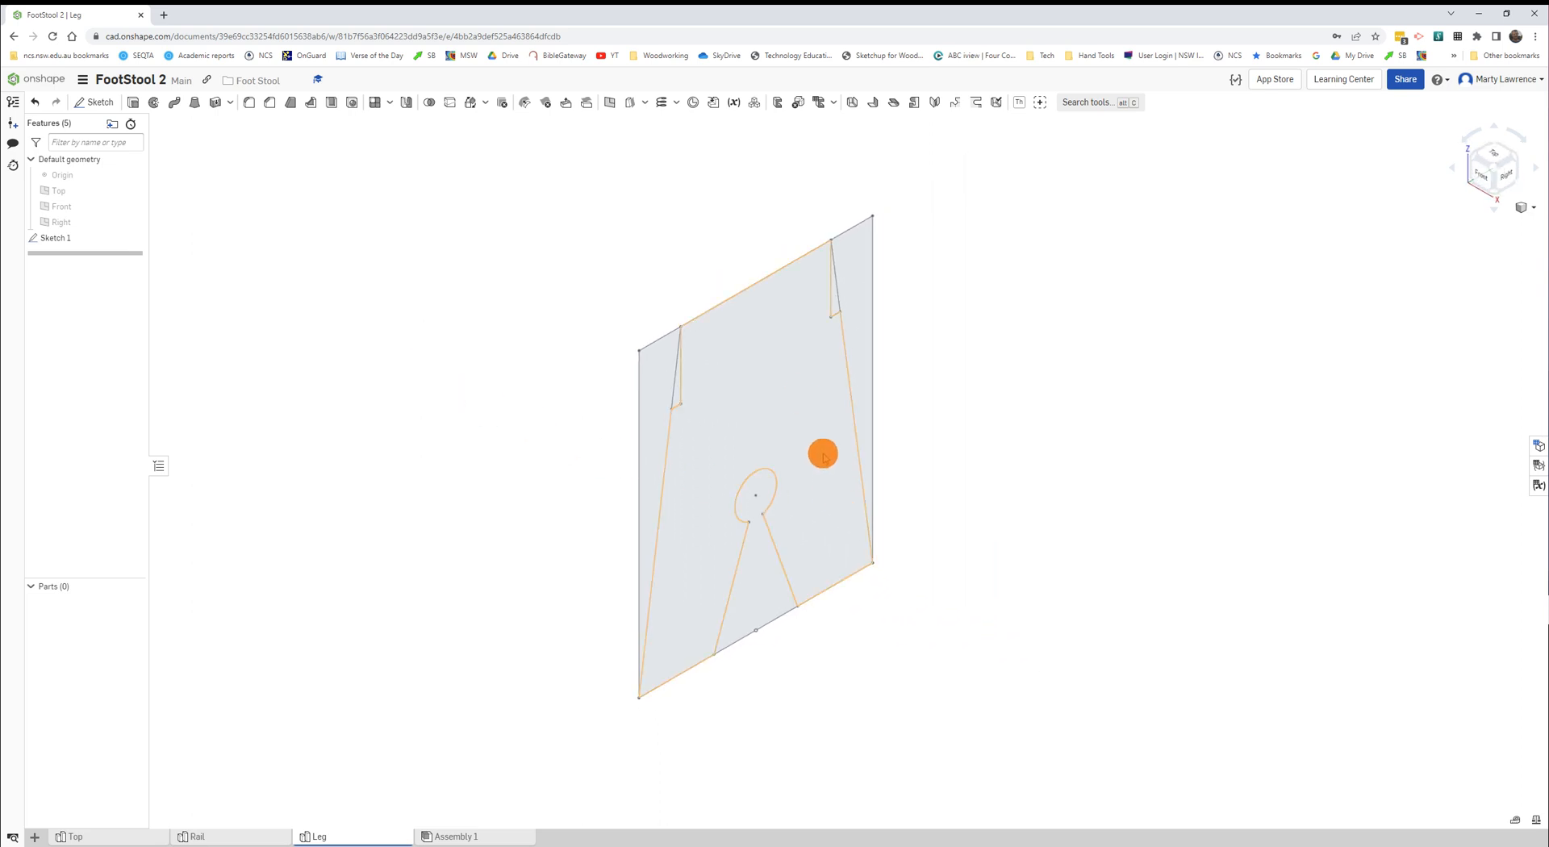
{"action": "left_click", "coordinate": [133, 104]}
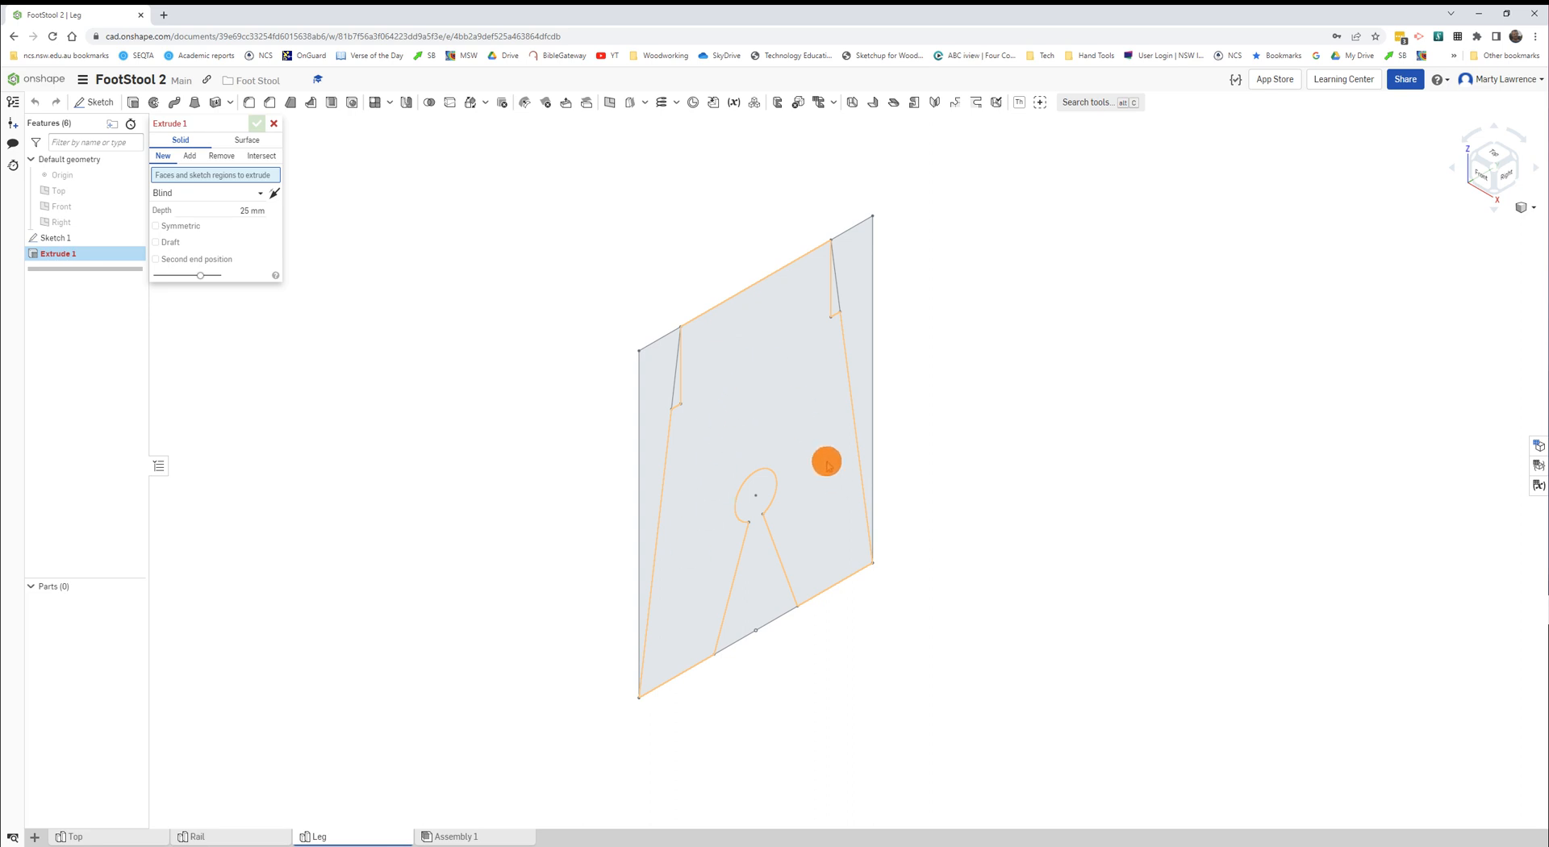
{"action": "left_click", "coordinate": [772, 396]}
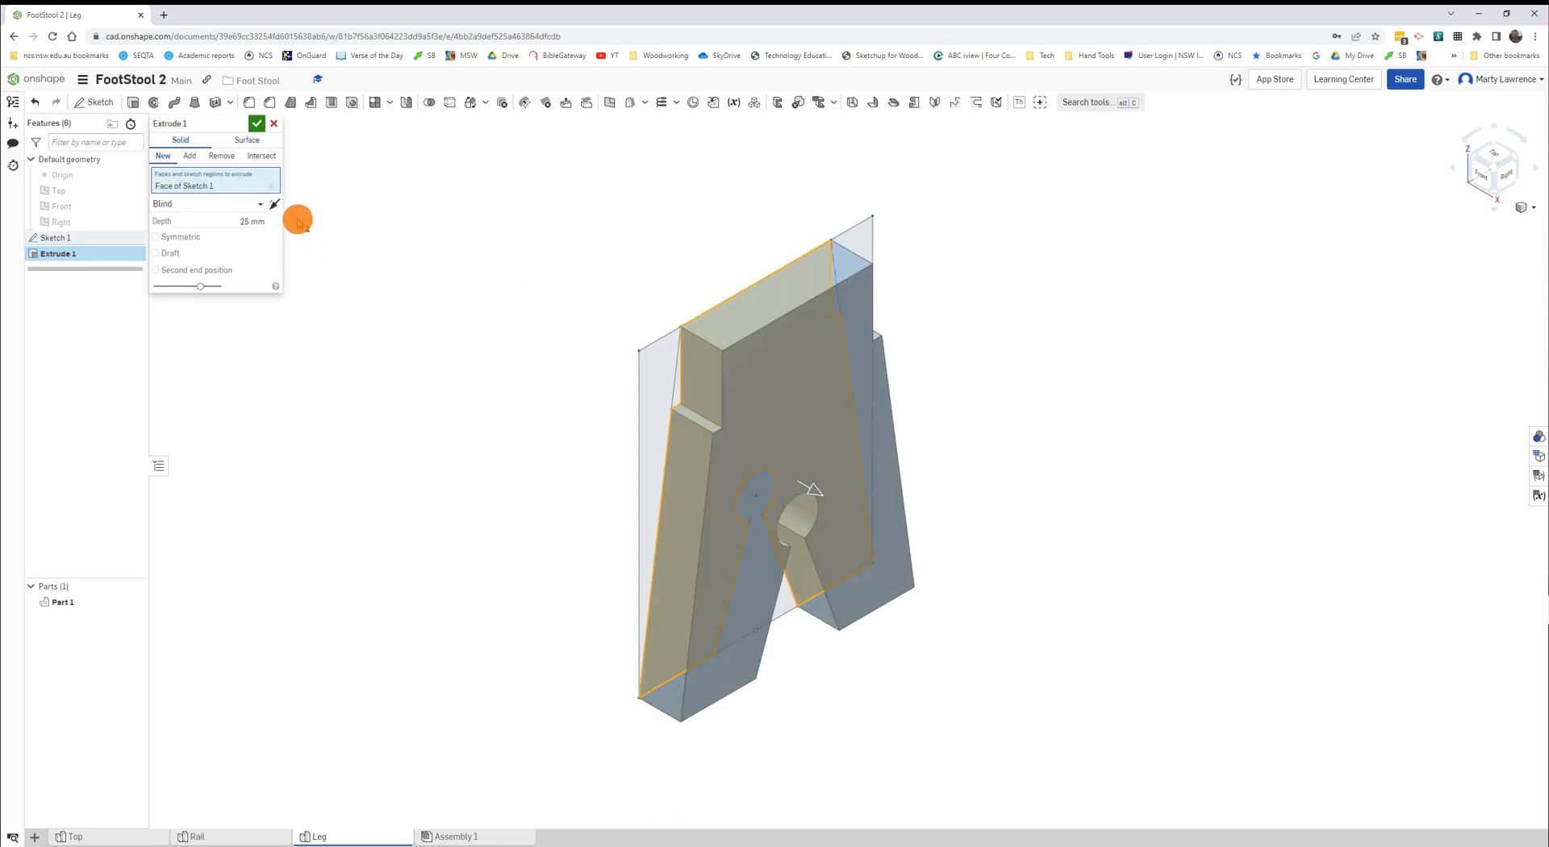
Swap the extrusion's profile to the keyhole-shaped cut-out region and back to the notched leg region
{"action": "left_click", "coordinate": [267, 185]}
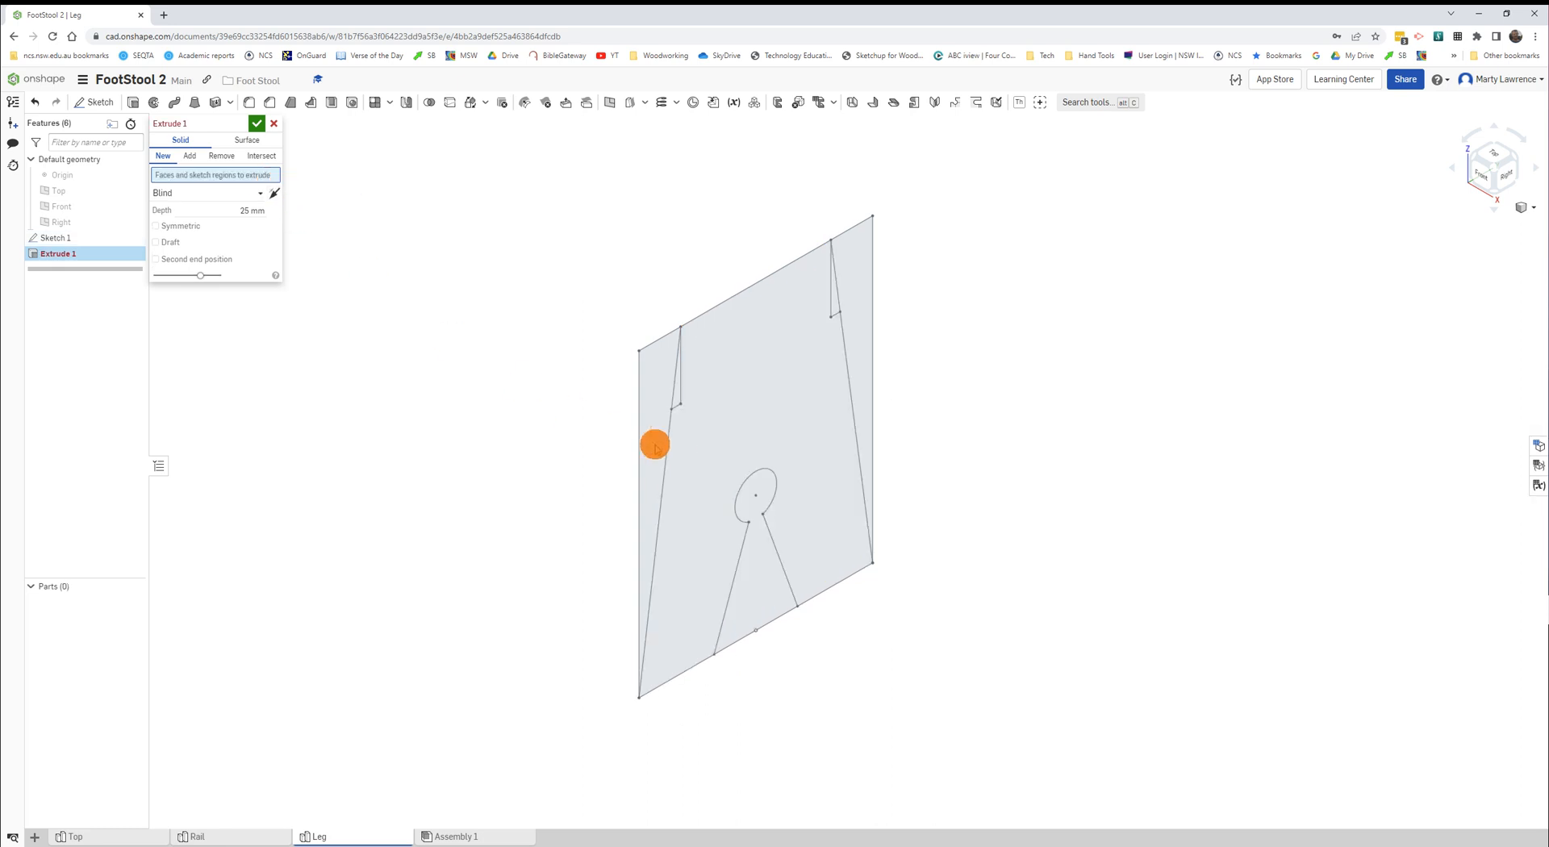
{"action": "left_click", "coordinate": [767, 546]}
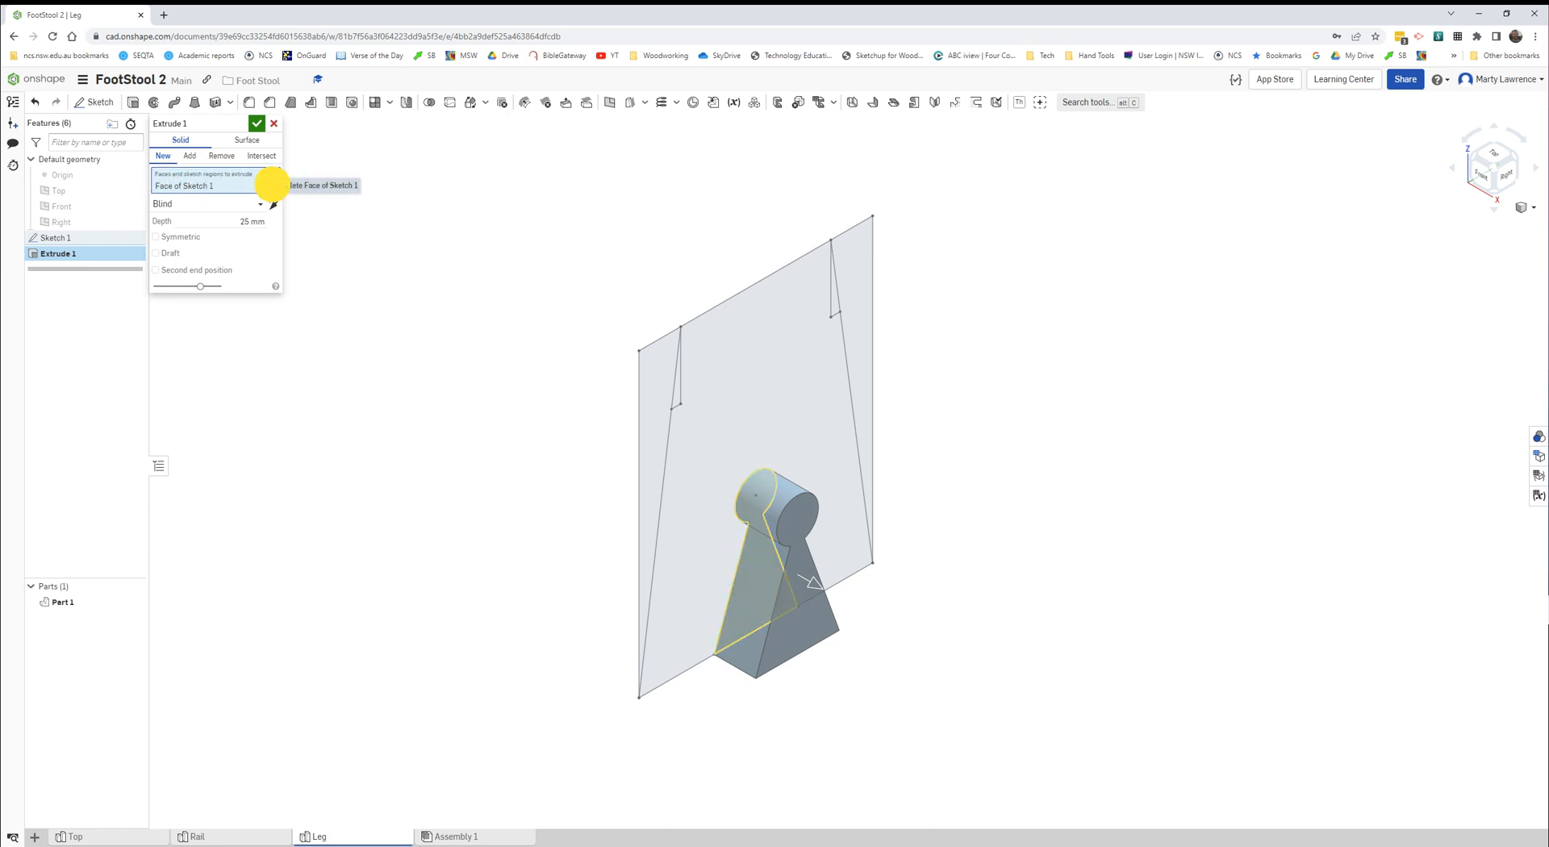
{"action": "left_click", "coordinate": [272, 185]}
{"action": "left_click", "coordinate": [749, 408]}
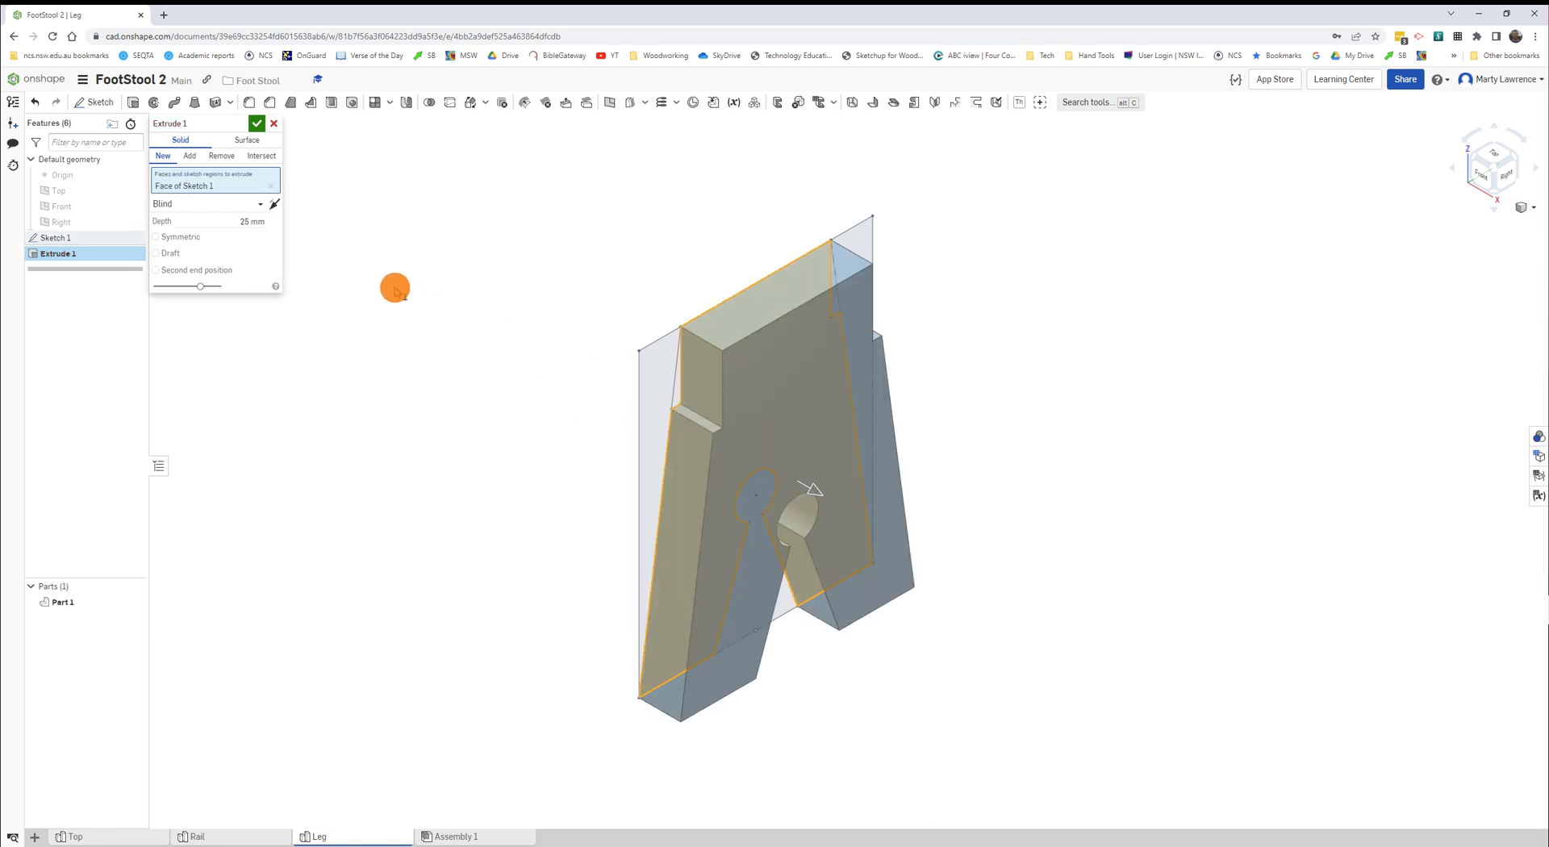
Set the leg extrusion's depth to 19 mm and complete the feature
{"action": "left_click", "coordinate": [250, 221]}
{"action": "double_click", "coordinate": [243, 223]}
{"action": "type", "text": "19"}
{"action": "key", "text": "Return"}
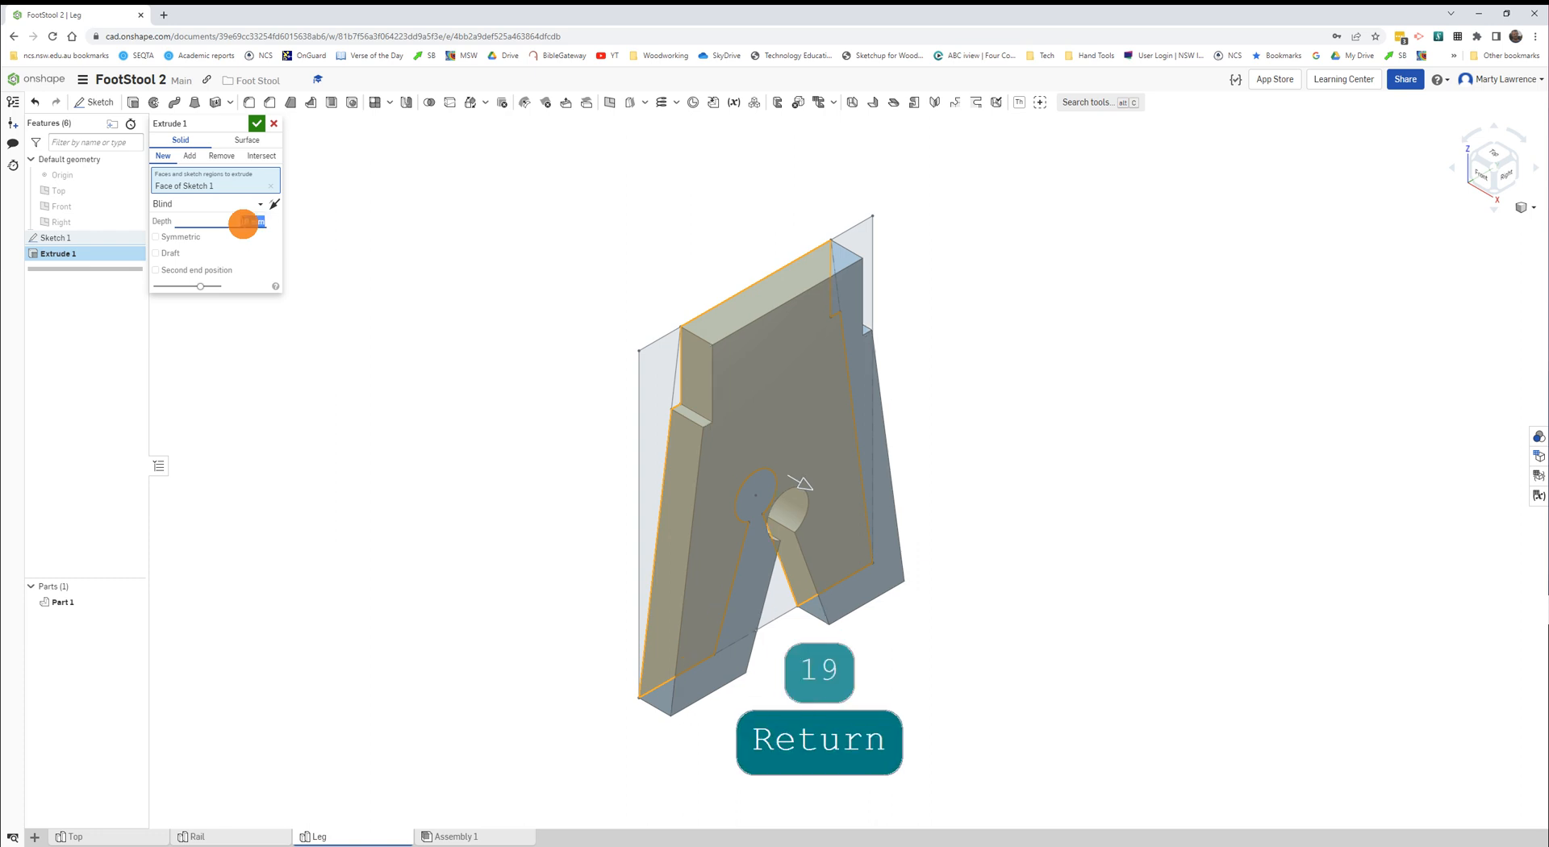
{"action": "left_click", "coordinate": [255, 124]}
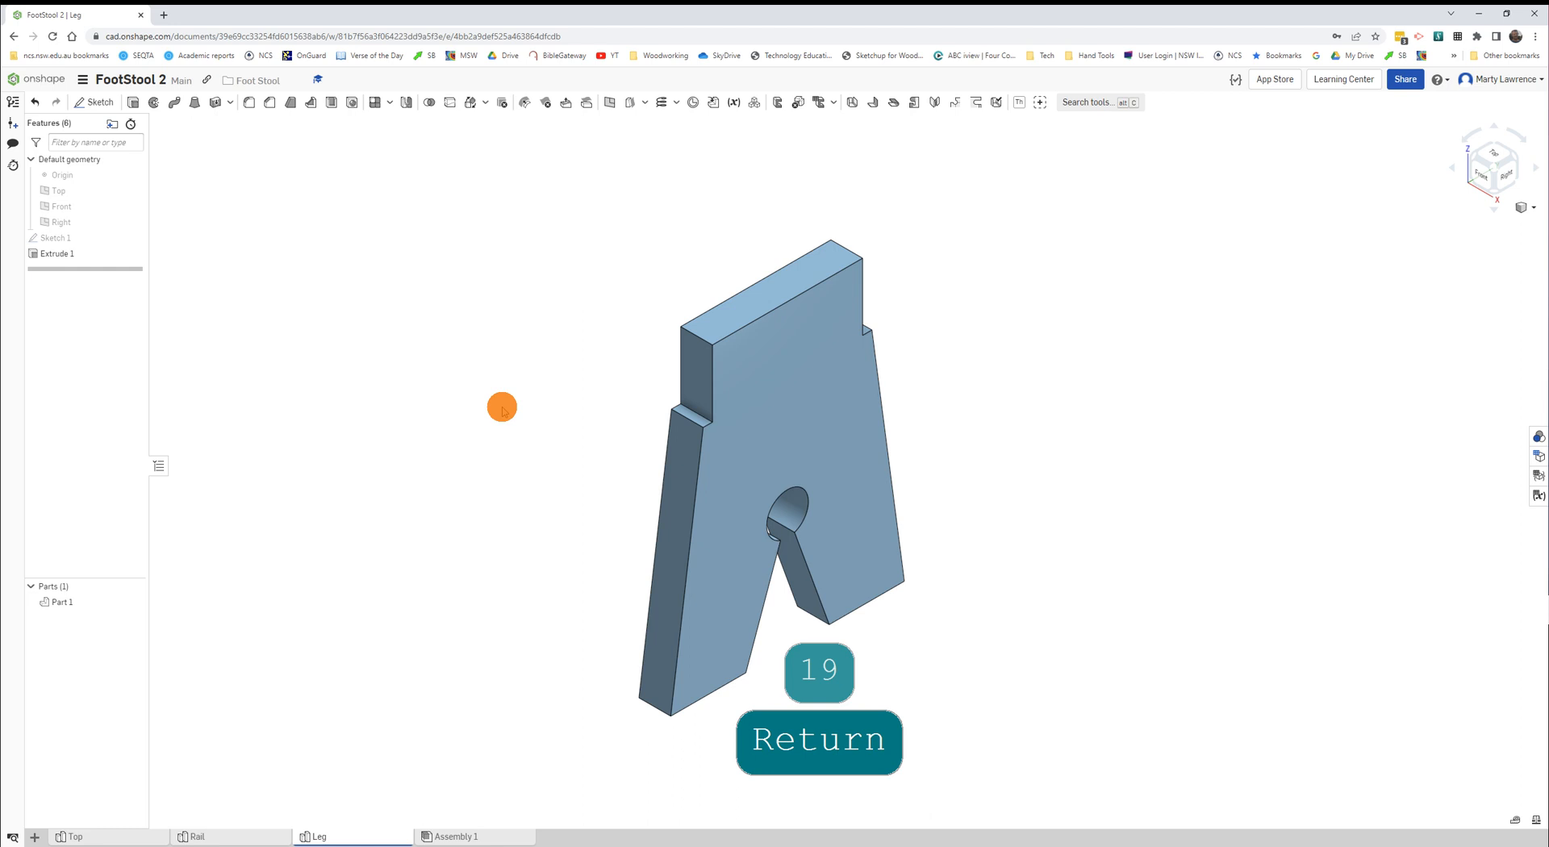